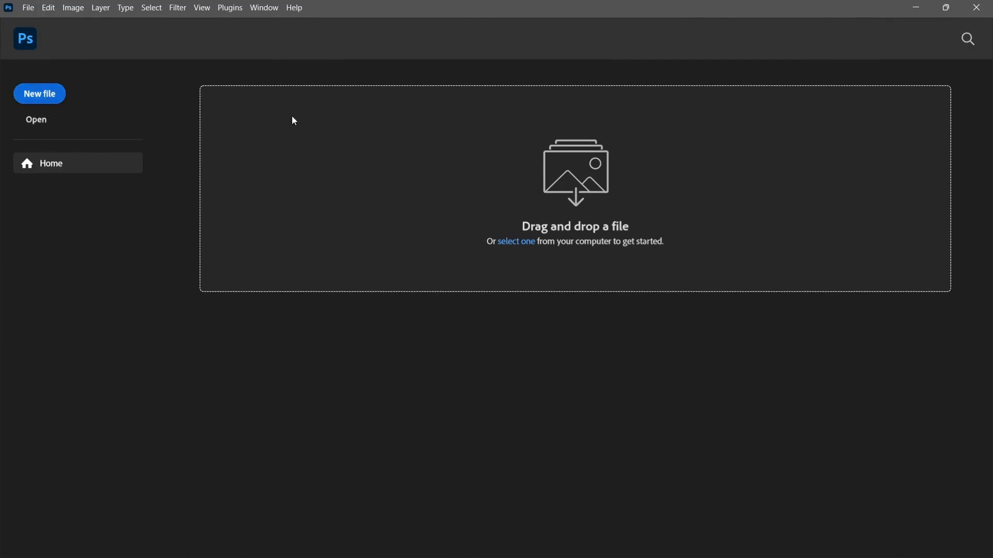
# Create a new document from the saved IG Portrait Size II preset (2600 x 3250 px, 72 ppi) with transparent background contents.
pyautogui.hotkey('ctrl', 'n')
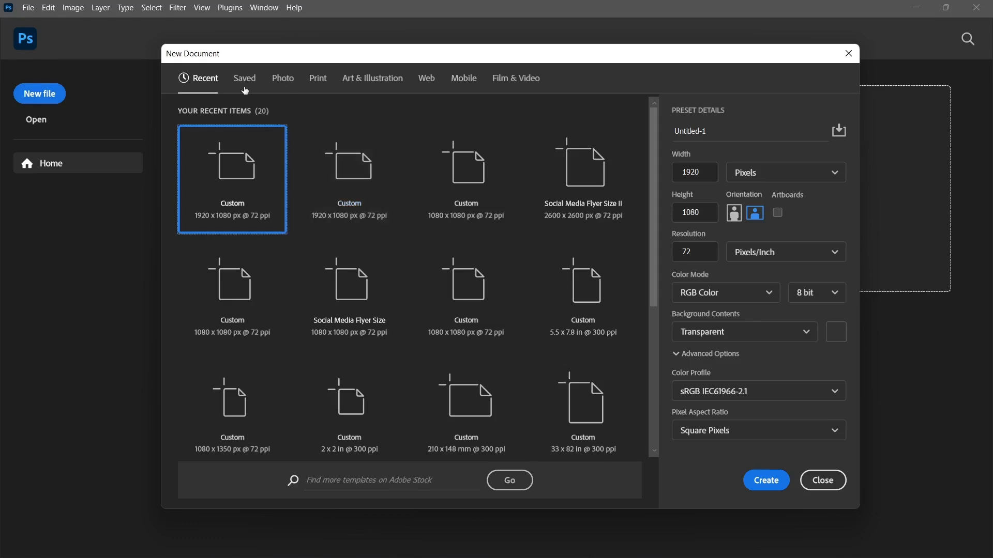
pyautogui.click(246, 82)
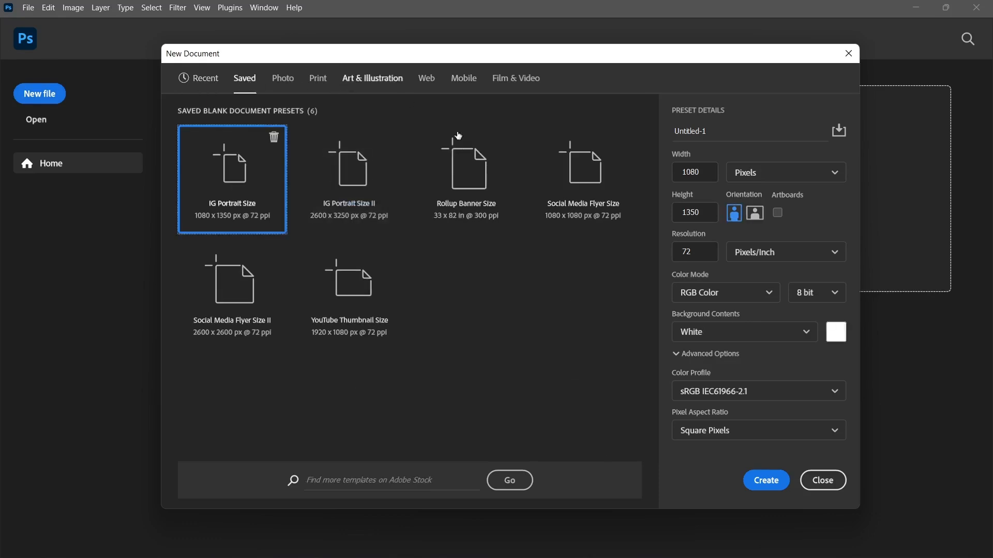
pyautogui.click(340, 190)
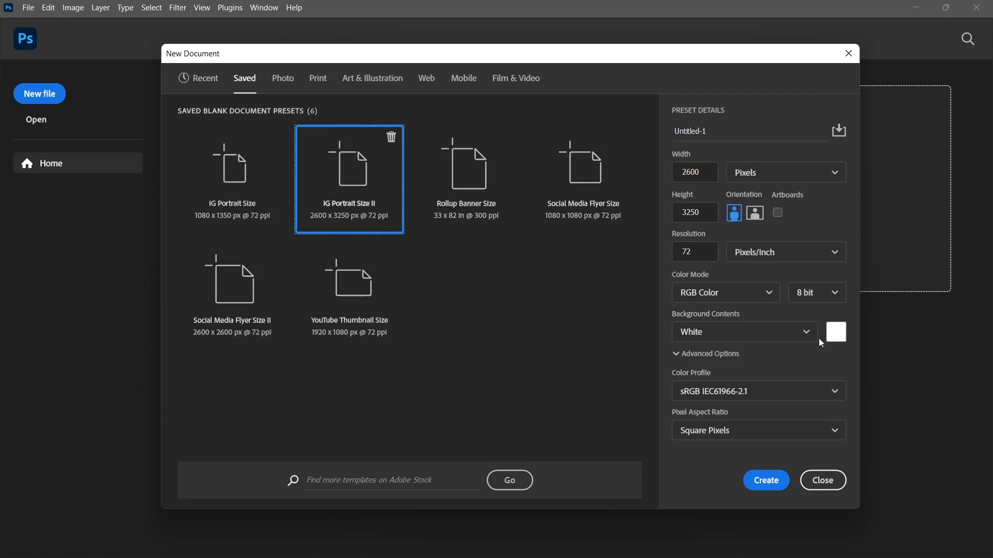
pyautogui.click(729, 333)
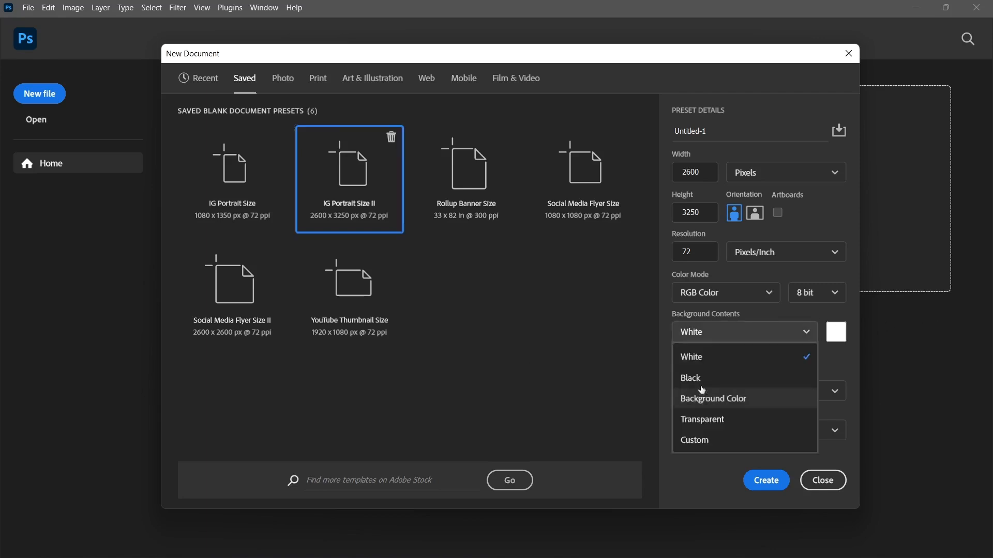
pyautogui.click(713, 420)
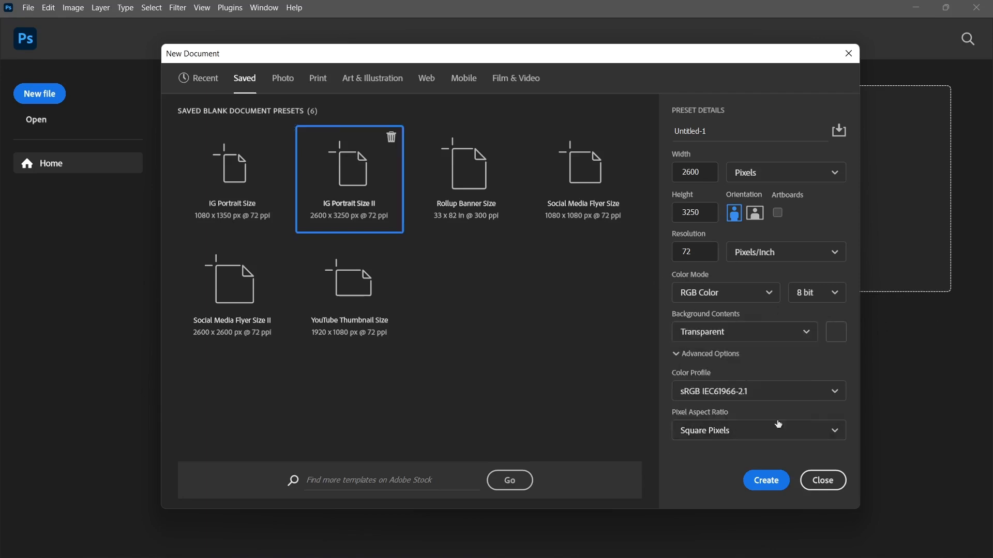
pyautogui.click(770, 482)
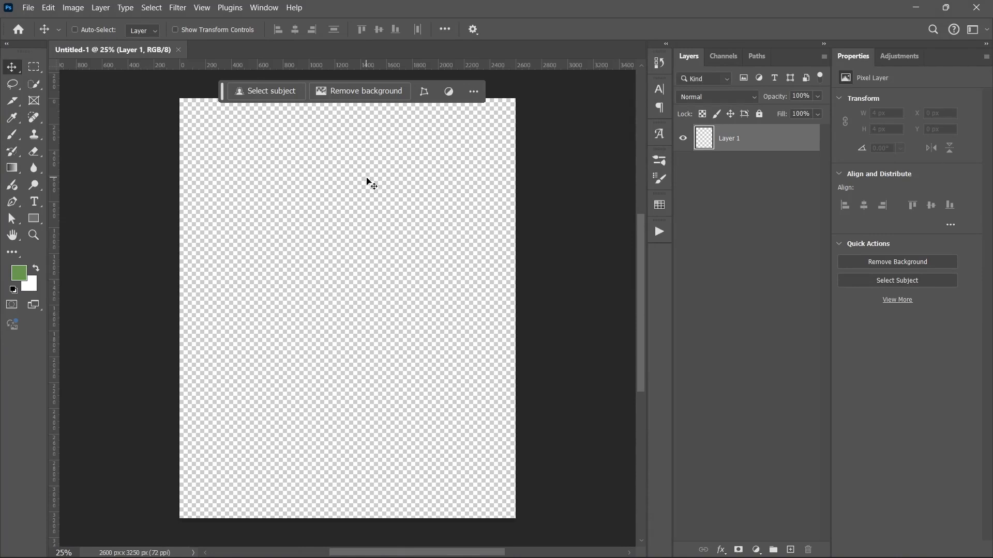
# Place the green hills Unsplash photo from the August Don Reach Assets folder into the document at canvas width.
pyautogui.click(441, 543)
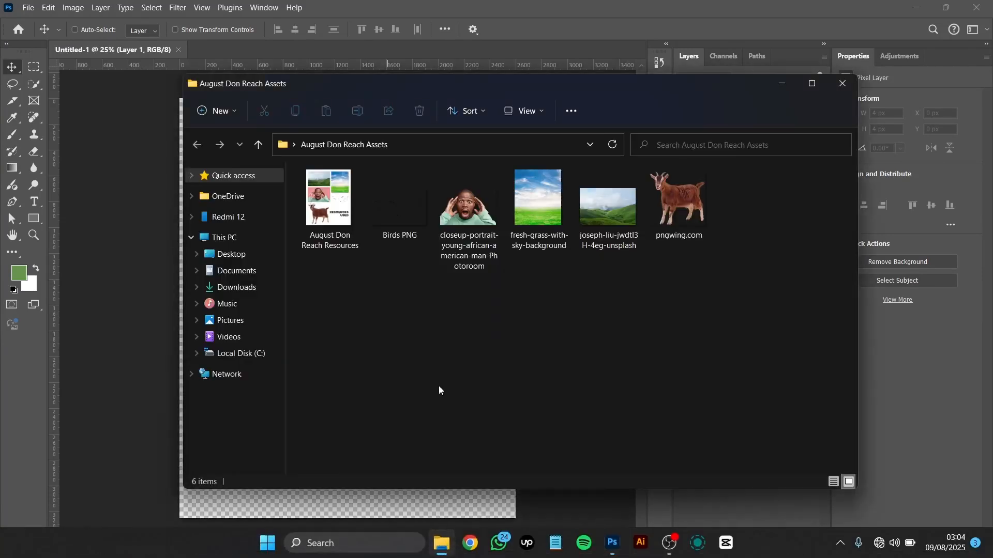
pyautogui.click(601, 212)
pyautogui.moveTo(610, 221); pyautogui.dragTo(305, 357)
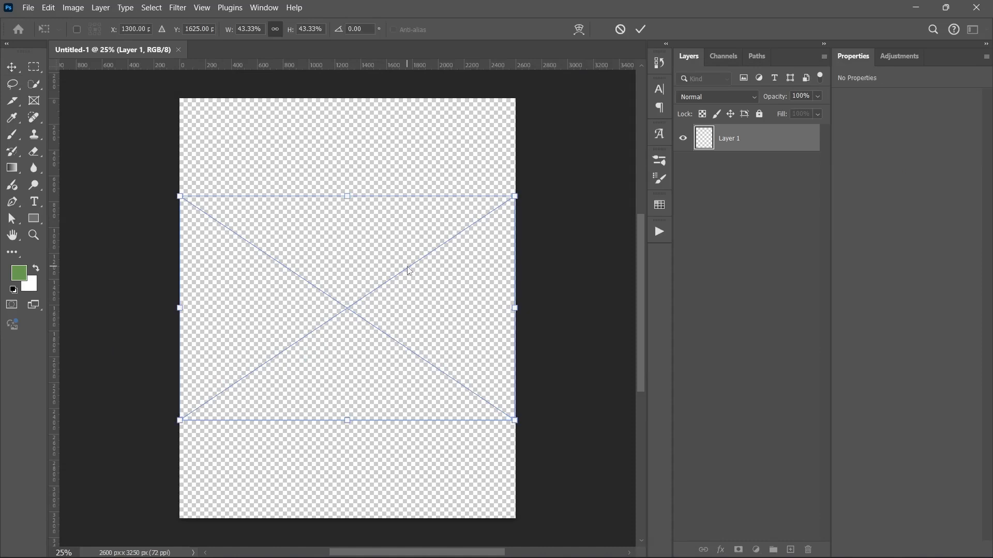
pyautogui.click(640, 29)
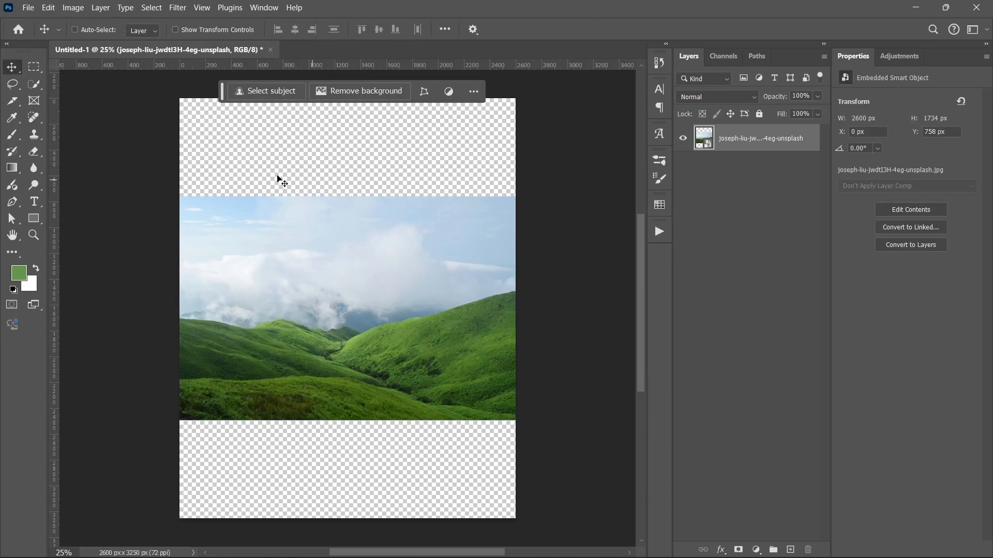
# Mask out the hills photo's sky using an automatic sky selection refined along the ridge line with the Quick Selection tool.
pyautogui.click(151, 8)
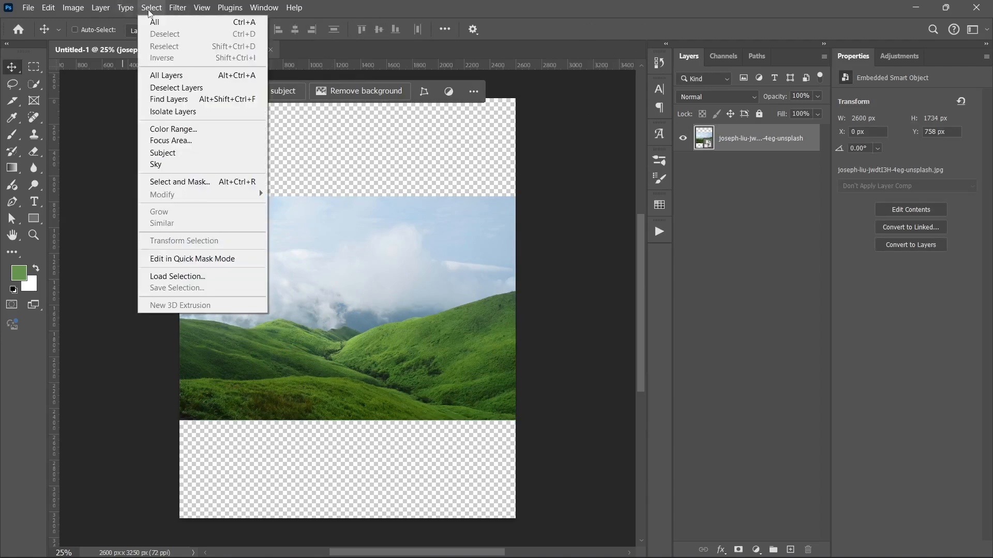
pyautogui.click(165, 162)
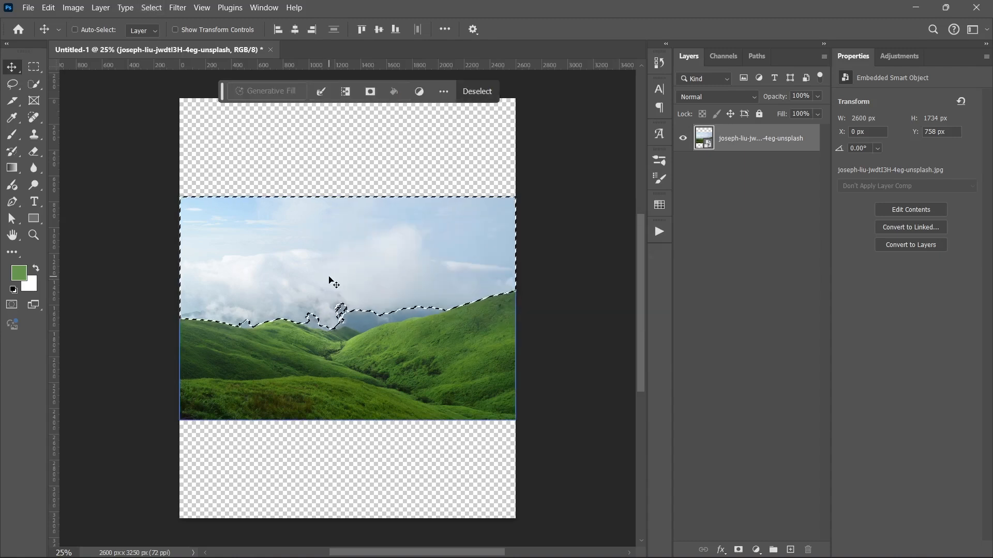
pyautogui.scroll(-3, 331, 282)
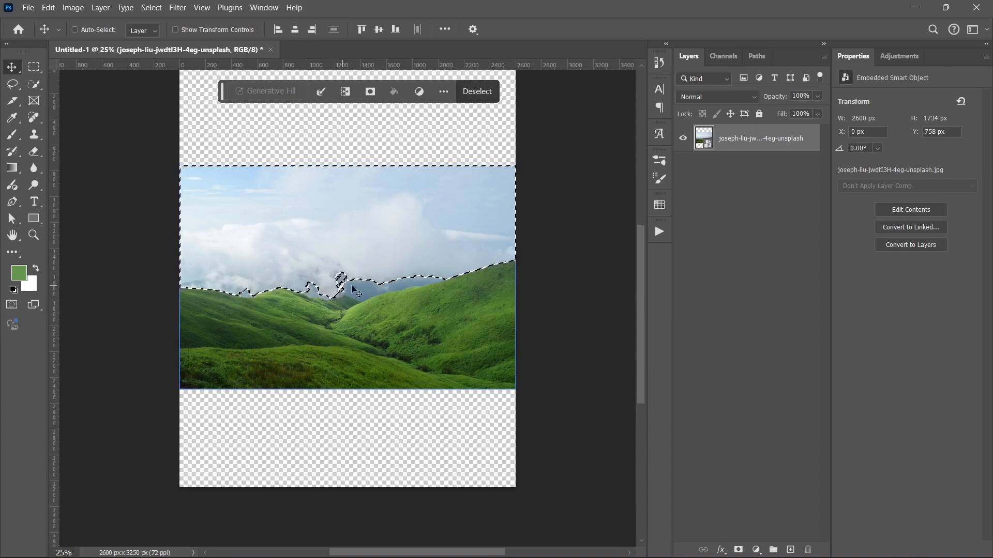
pyautogui.scroll(5, 357, 288)
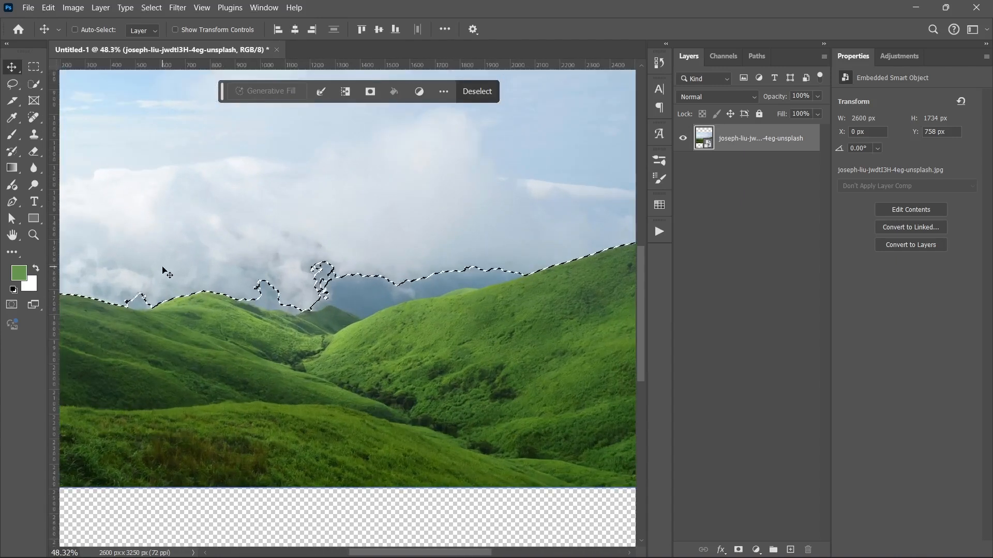
pyautogui.scroll(-1, 162, 271)
pyautogui.click(31, 85)
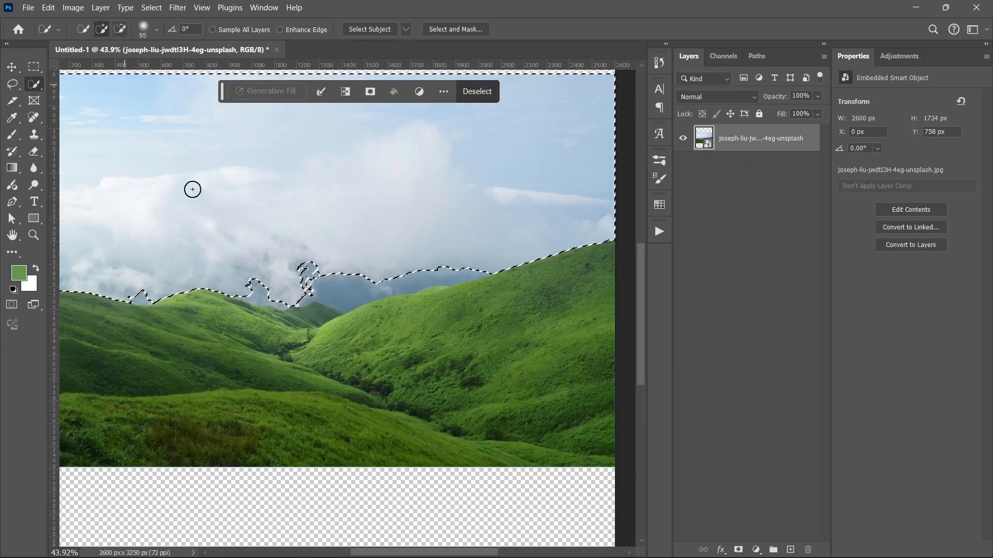
pyautogui.moveTo(300, 268)
pyautogui.mouseDown()
pyautogui.moveTo(367, 278)
pyautogui.moveTo(444, 268)
pyautogui.moveTo(483, 280)
pyautogui.moveTo(452, 272)
pyautogui.moveTo(481, 261)
pyautogui.moveTo(209, 276)
pyautogui.mouseUp()
pyautogui.scroll(-3, 190, 275)
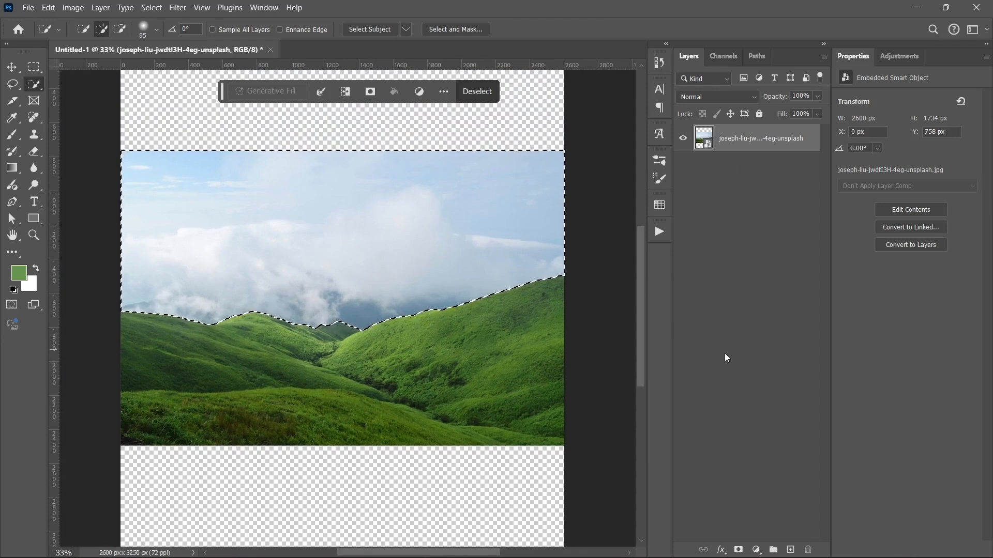
pyautogui.click(739, 549)
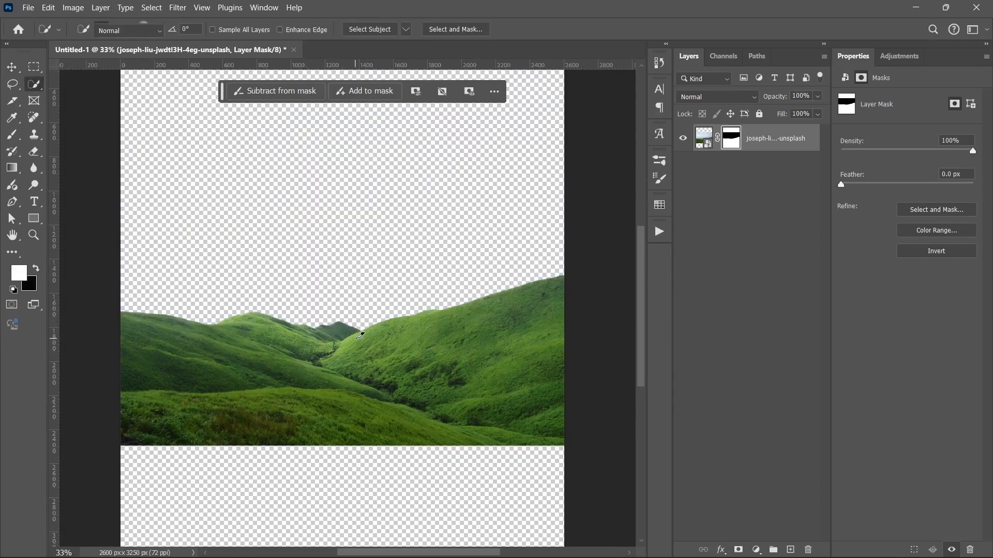
# Move the masked hills layer down and align its bottom edge to the bottom of the canvas, with Align To set to Canvas.
pyautogui.press('v')
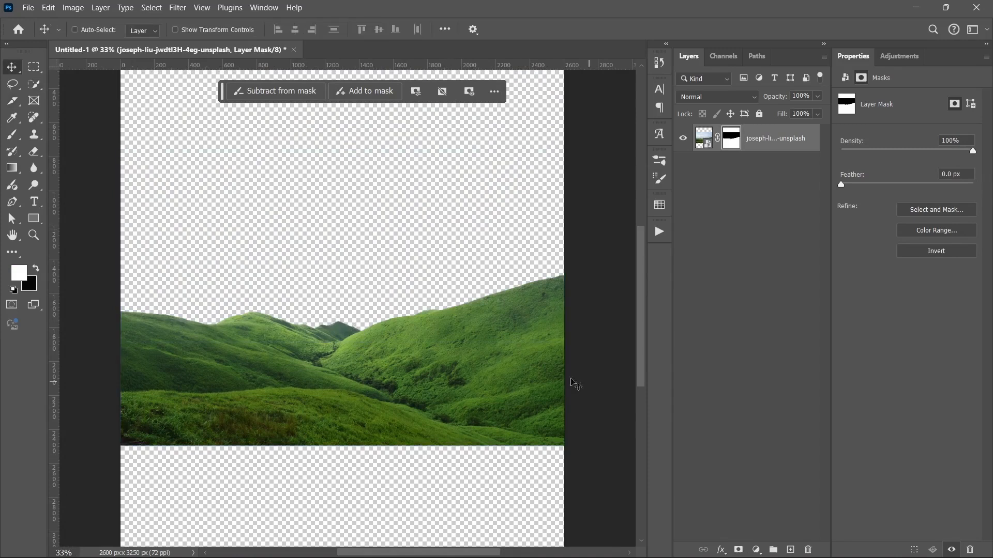
pyautogui.scroll(-2, 188, 295)
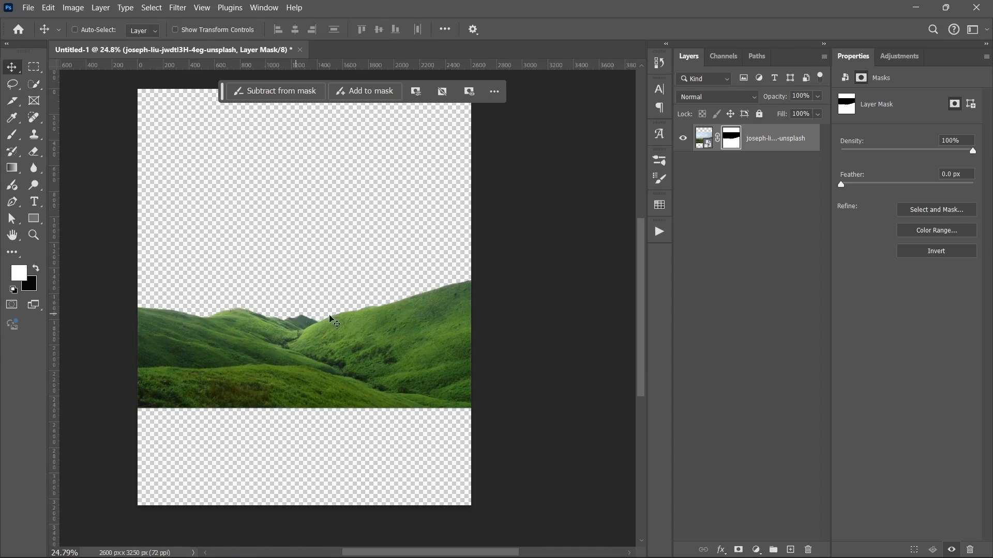
pyautogui.hotkey('shift', 'Down')
pyautogui.hotkey('shift', 'Down')
pyautogui.hotkey('shift', 'Down')
pyautogui.hotkey('shift', 'Down')
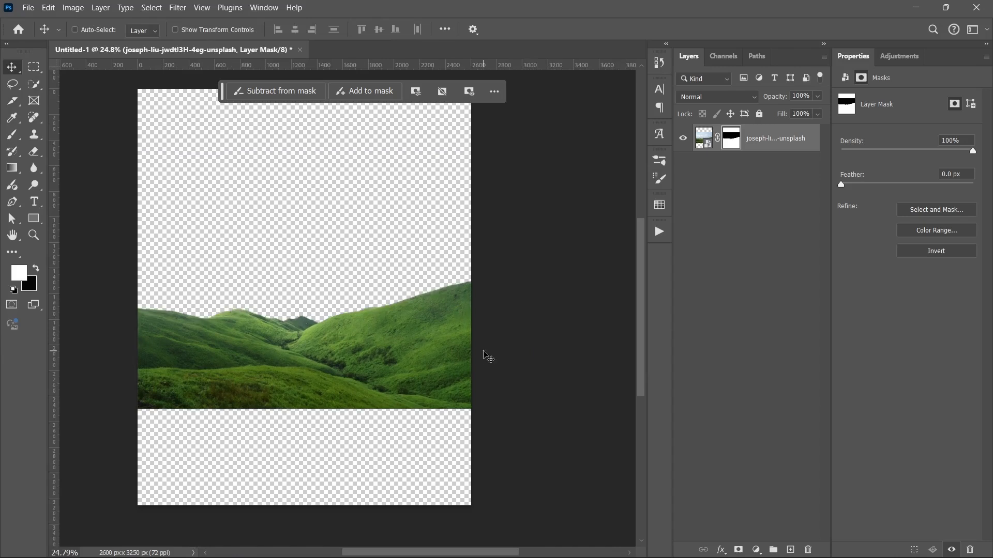
pyautogui.click(444, 29)
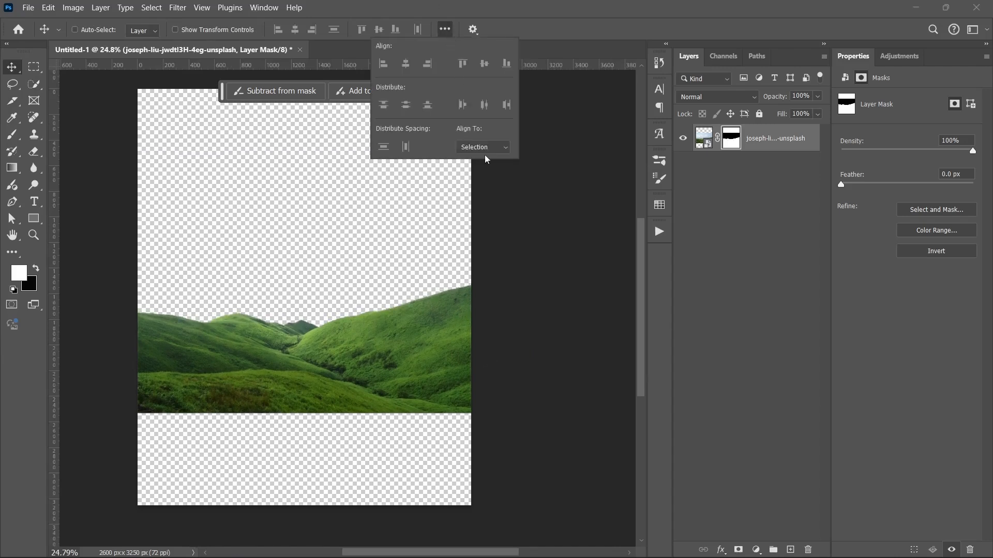
pyautogui.click(484, 147)
pyautogui.click(485, 175)
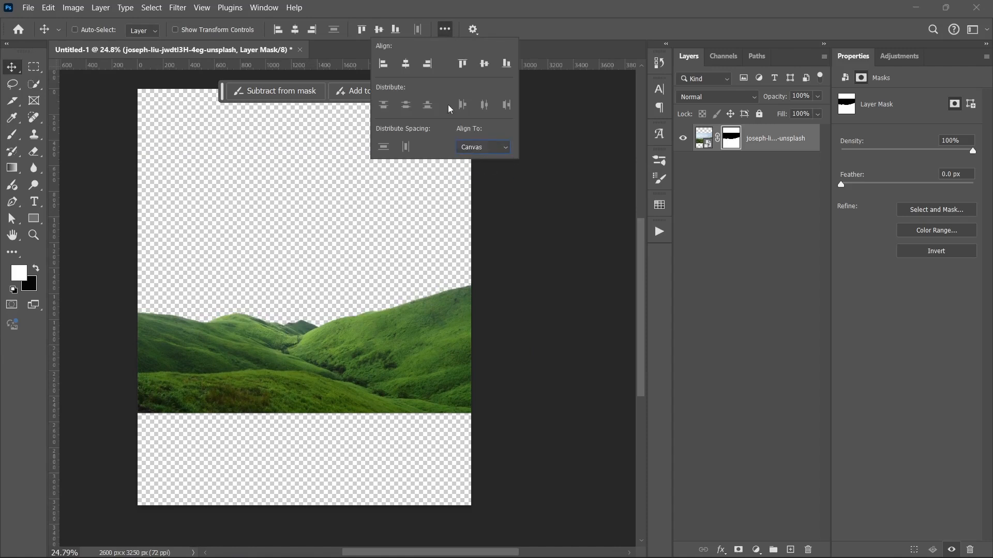
pyautogui.click(402, 29)
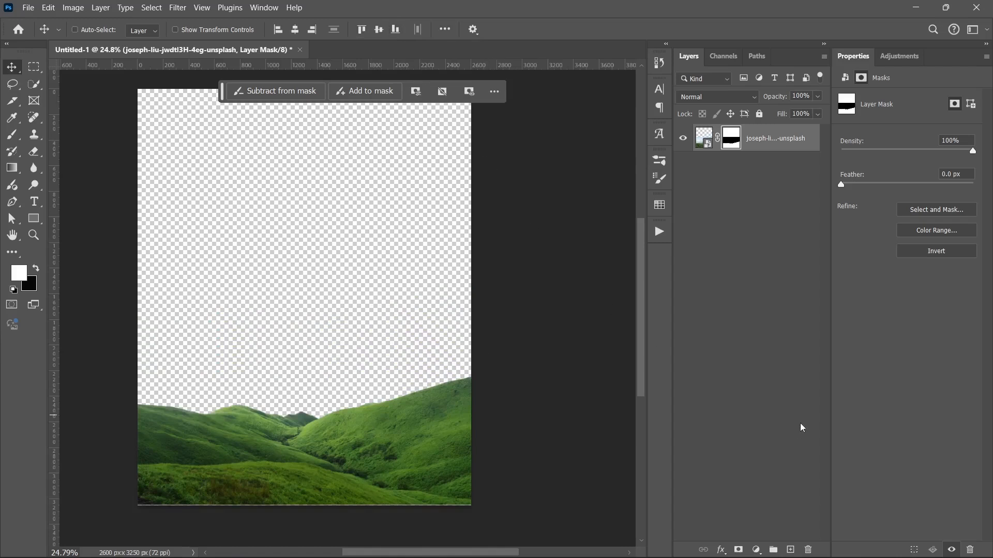
# Scale the hills layer up proportionally beyond the canvas width and align it to the canvas bottom again.
pyautogui.hotkey('ctrl', 't')
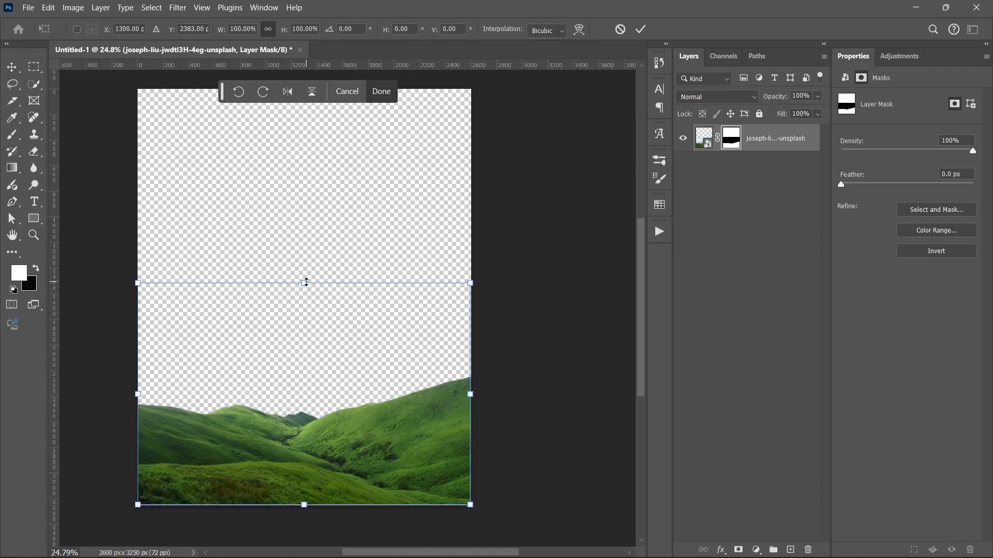
pyautogui.moveTo(306, 281); pyautogui.dragTo(332, 228)
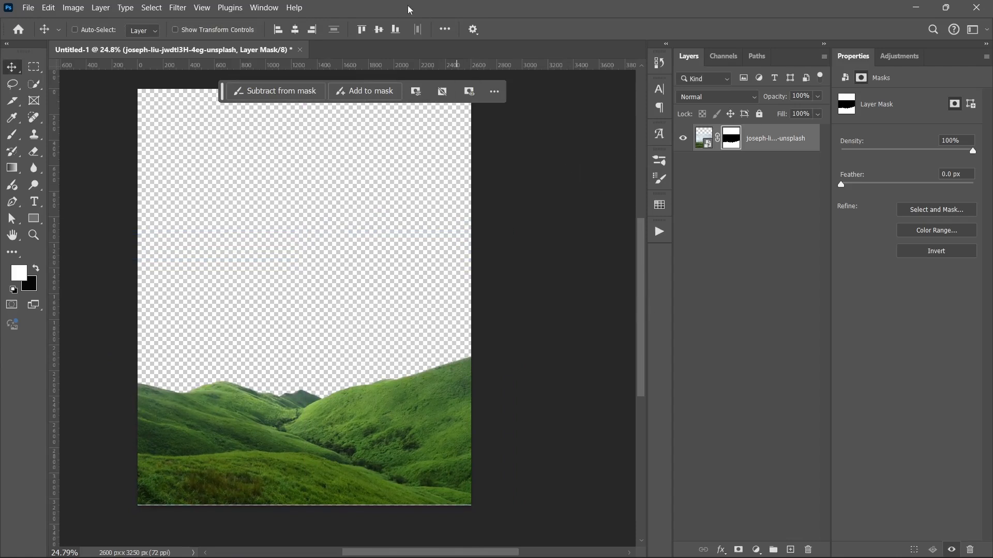
pyautogui.click(397, 31)
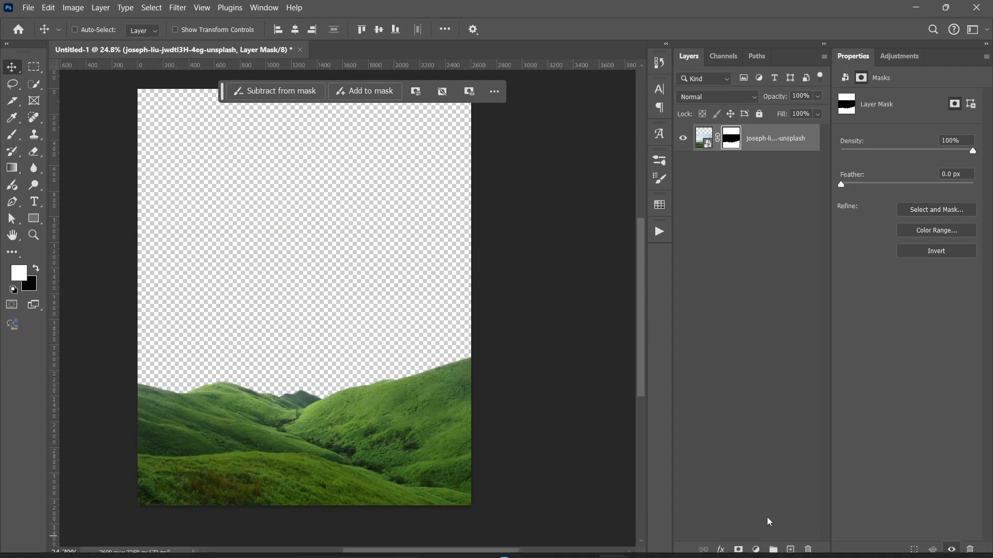
# Add a Hue/Saturation adjustment layer above the hills and set its Saturation to -37.
pyautogui.click(759, 550)
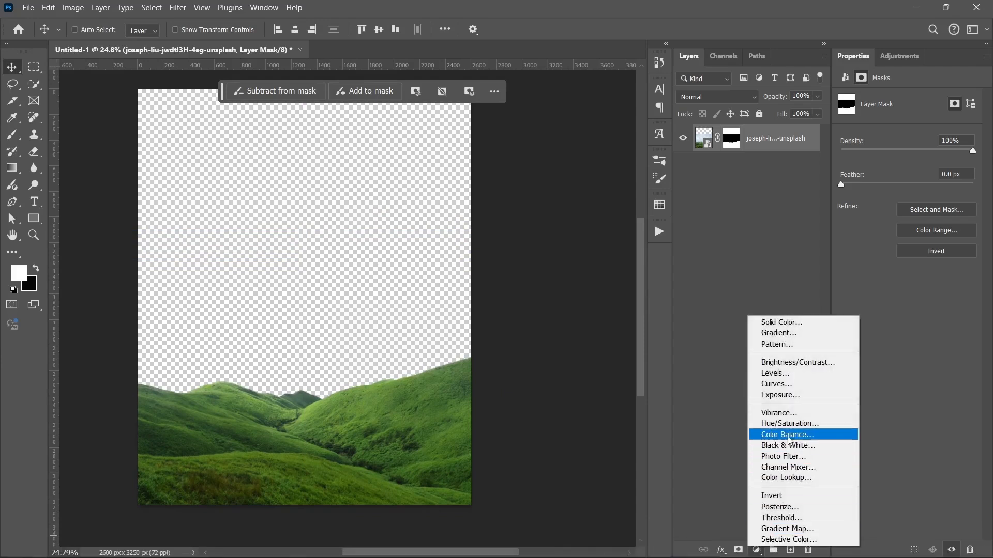
pyautogui.click(795, 424)
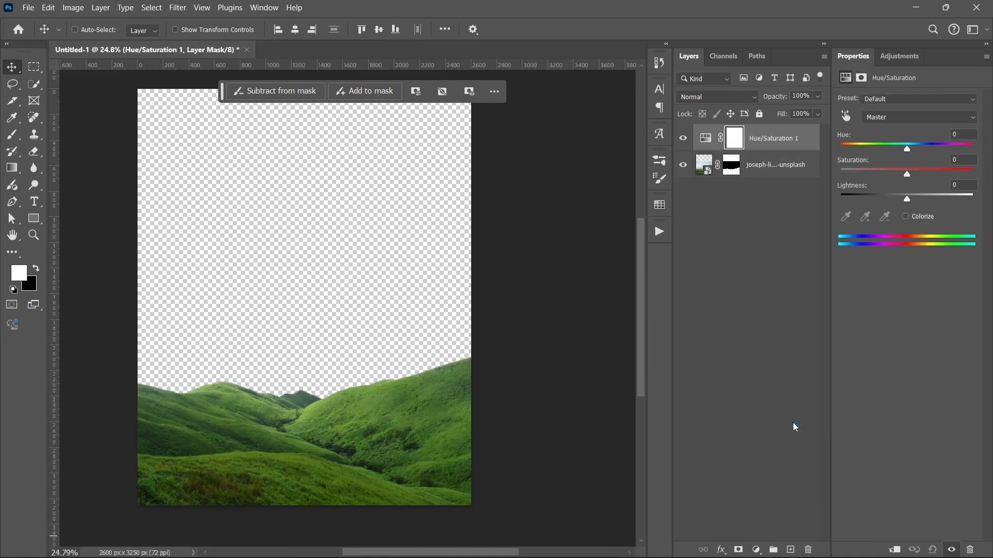
pyautogui.moveTo(906, 174); pyautogui.dragTo(884, 181)
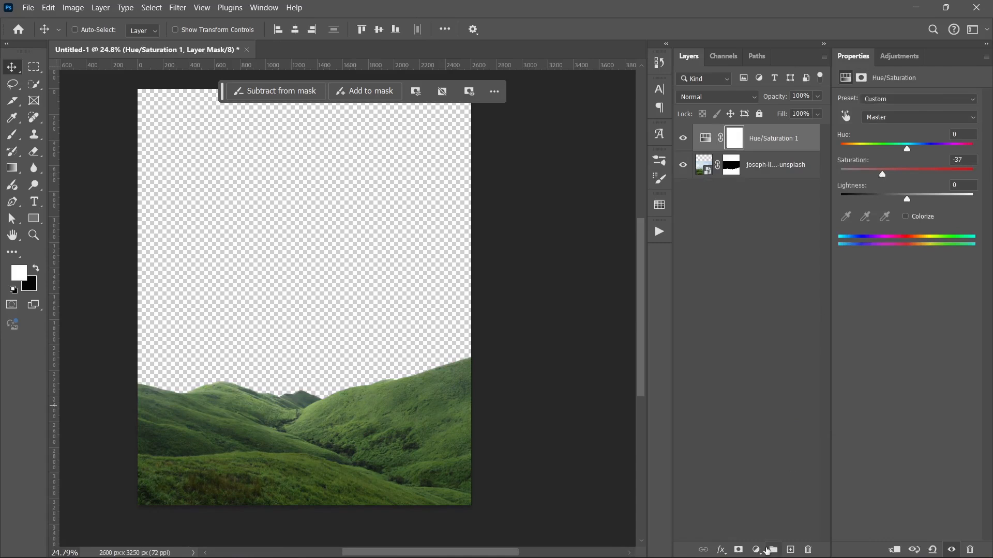
# Add a Levels adjustment layer above Hue/Saturation with the output white level at 215 and the midtone input at 0.92.
pyautogui.click(759, 550)
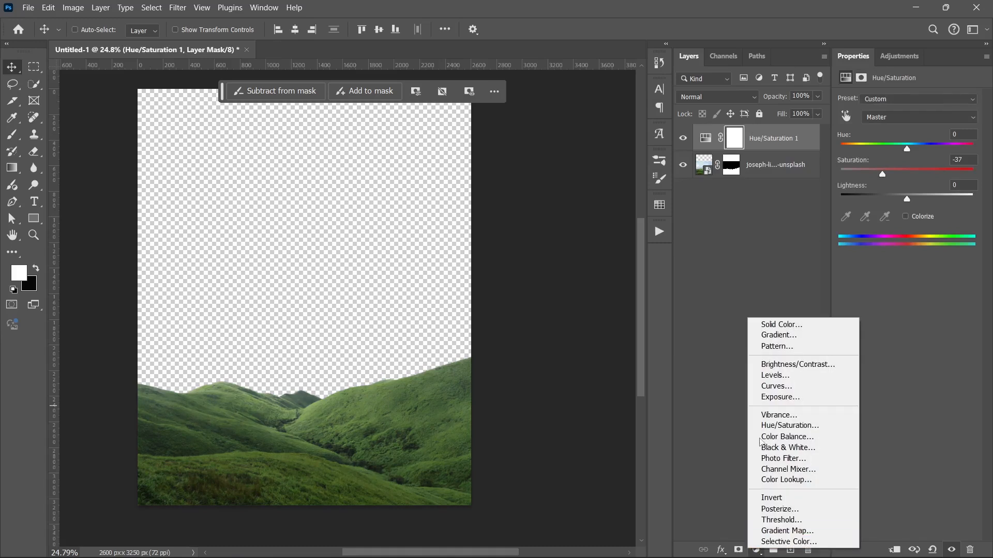
pyautogui.click(774, 376)
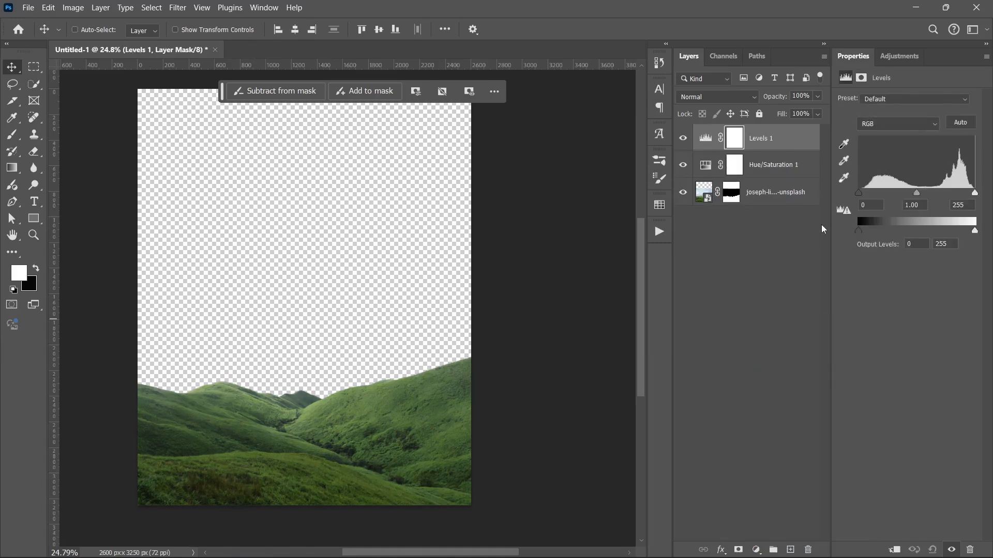
pyautogui.moveTo(976, 235); pyautogui.dragTo(959, 239)
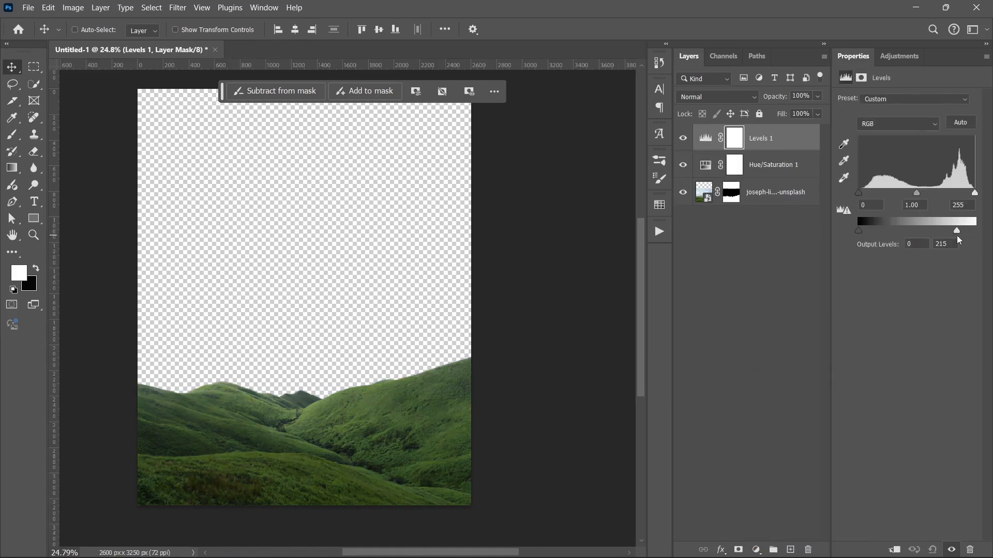
pyautogui.moveTo(919, 201); pyautogui.dragTo(919, 200)
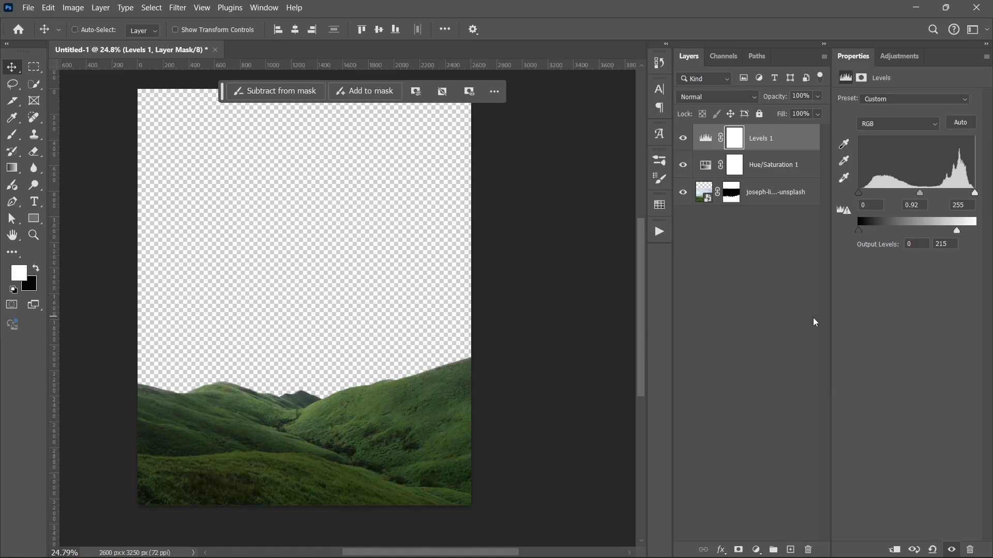
# Group the hills layer together with its Hue/Saturation and Levels adjustment layers.
pyautogui.click(711, 204)
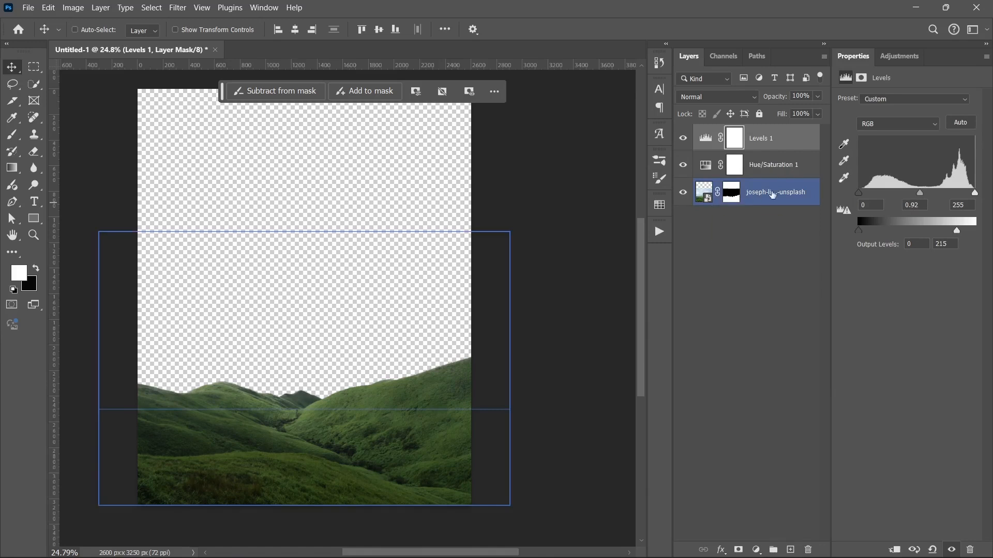
pyautogui.keyDown('ctrl'); pyautogui.click(789, 197); pyautogui.keyUp('ctrl')
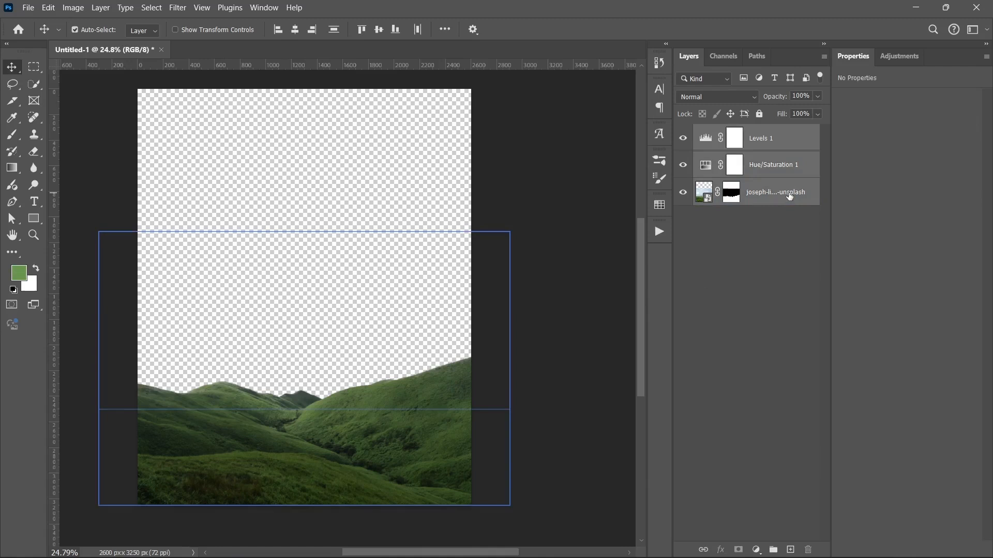
pyautogui.hotkey('ctrl', 'g')
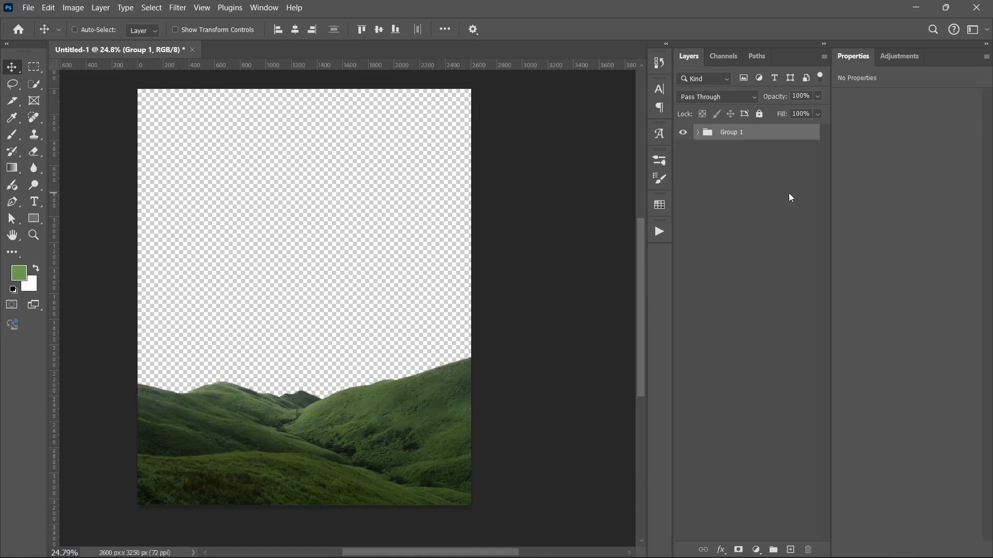
# Rename the group containing the hills and its adjustment layers as HILL.
pyautogui.doubleClick(732, 132)
pyautogui.write('HILL')
pyautogui.click(732, 162)
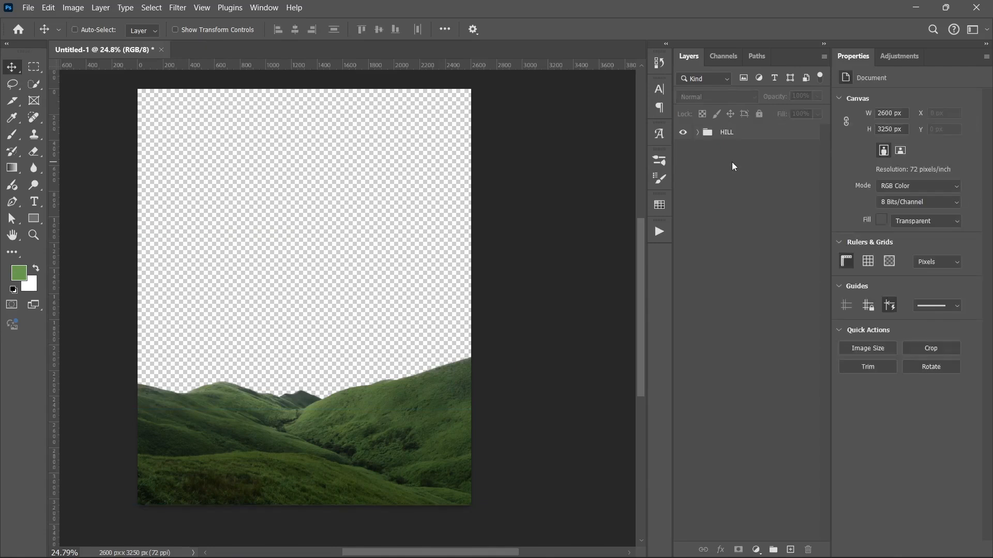
pyautogui.click(766, 132)
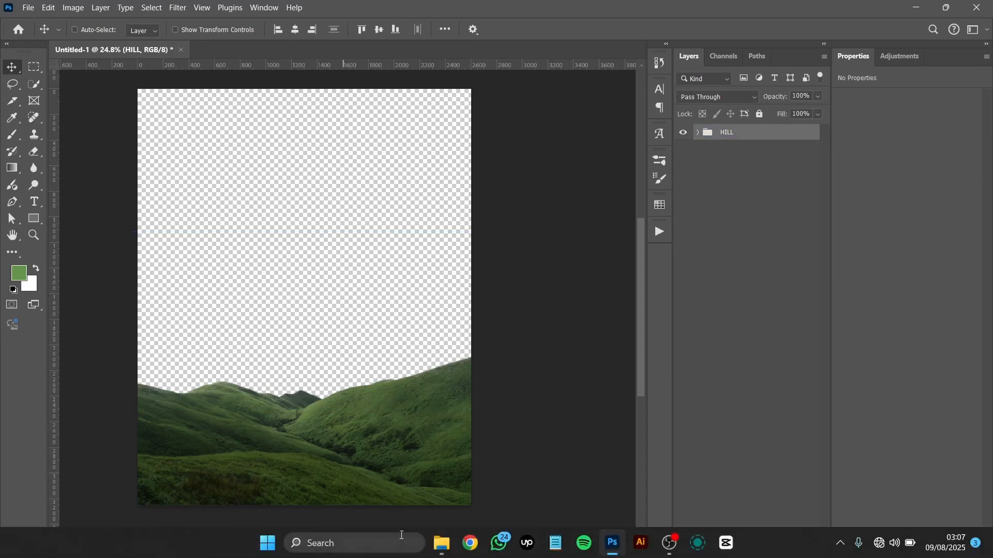
pyautogui.click(446, 545)
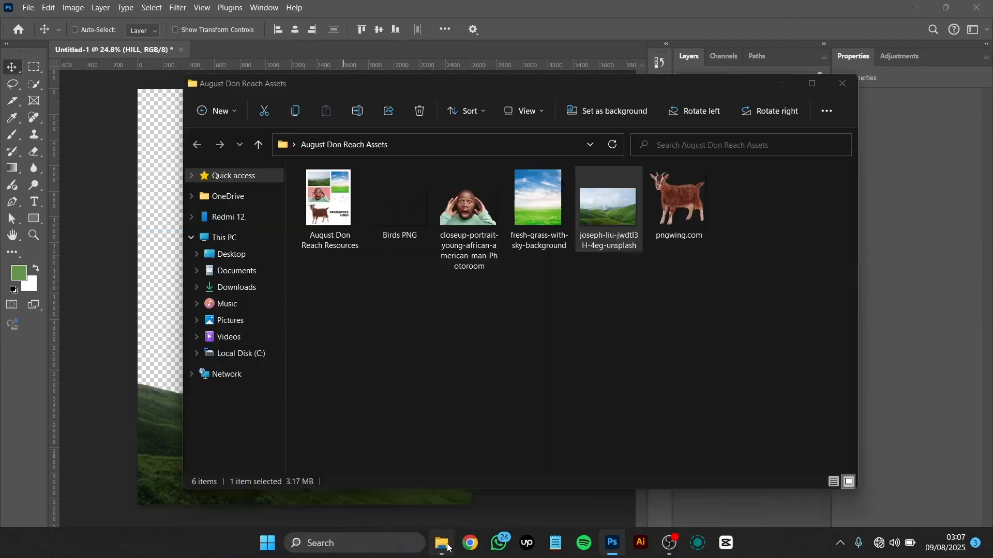
pyautogui.click(562, 205)
pyautogui.moveTo(542, 206); pyautogui.dragTo(155, 314)
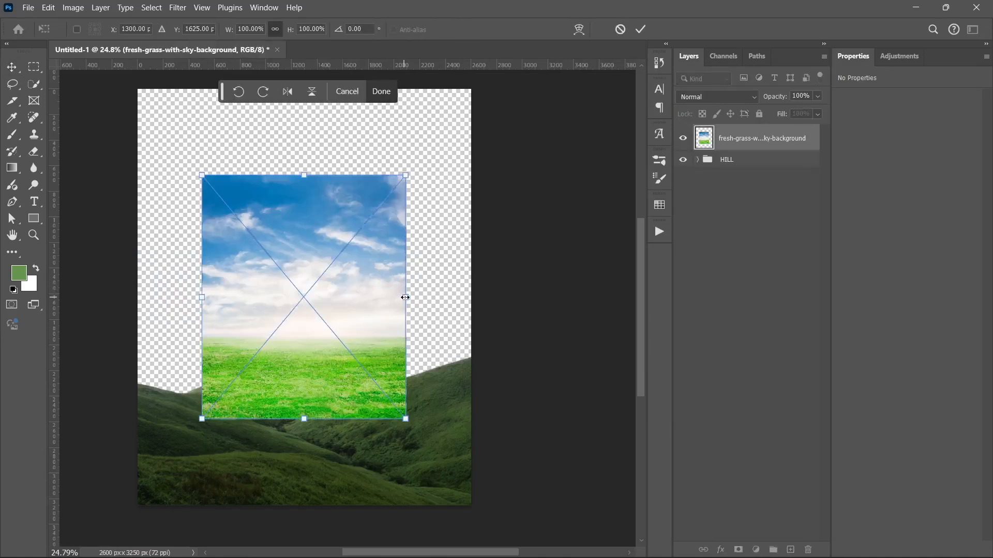
pyautogui.moveTo(405, 297); pyautogui.dragTo(428, 286)
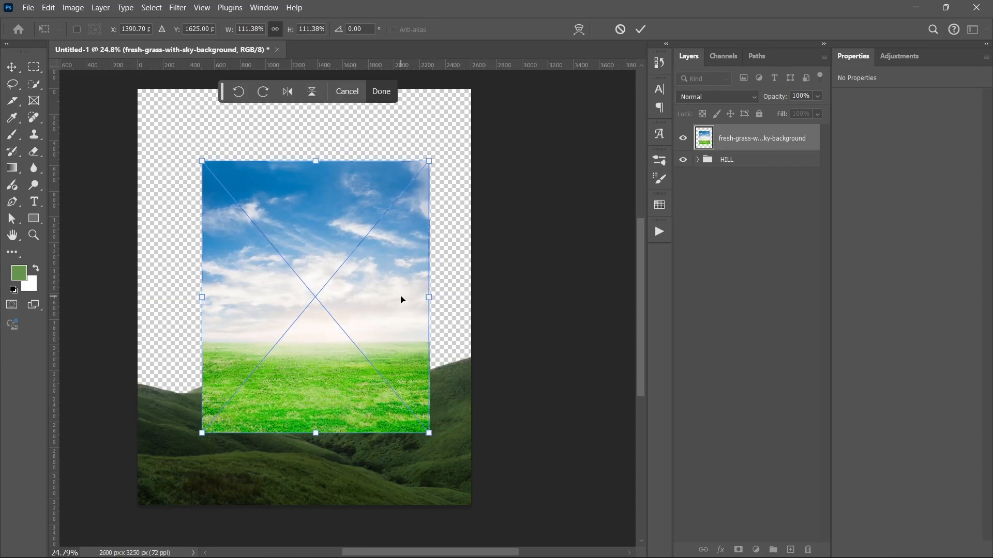
pyautogui.click(620, 29)
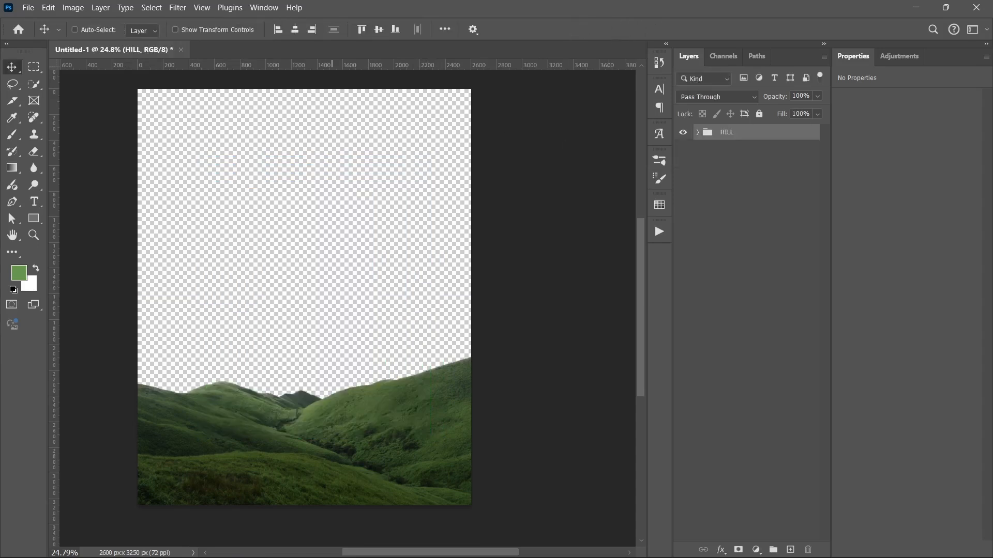
# Place the fresh-grass-with-sky-background image from the assets folder above the HILL group and scale it proportionally to the canvas width.
pyautogui.click(442, 546)
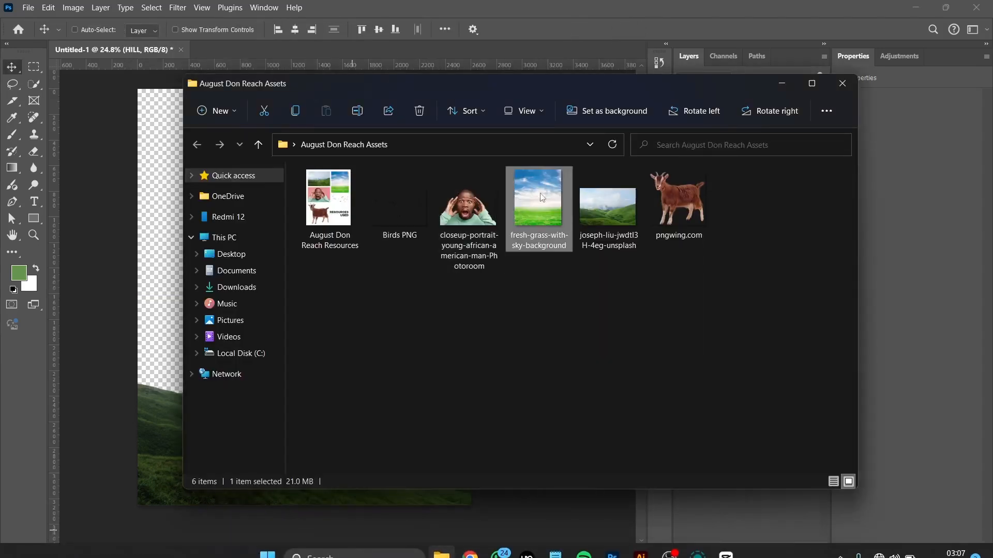
pyautogui.moveTo(538, 202); pyautogui.dragTo(174, 299)
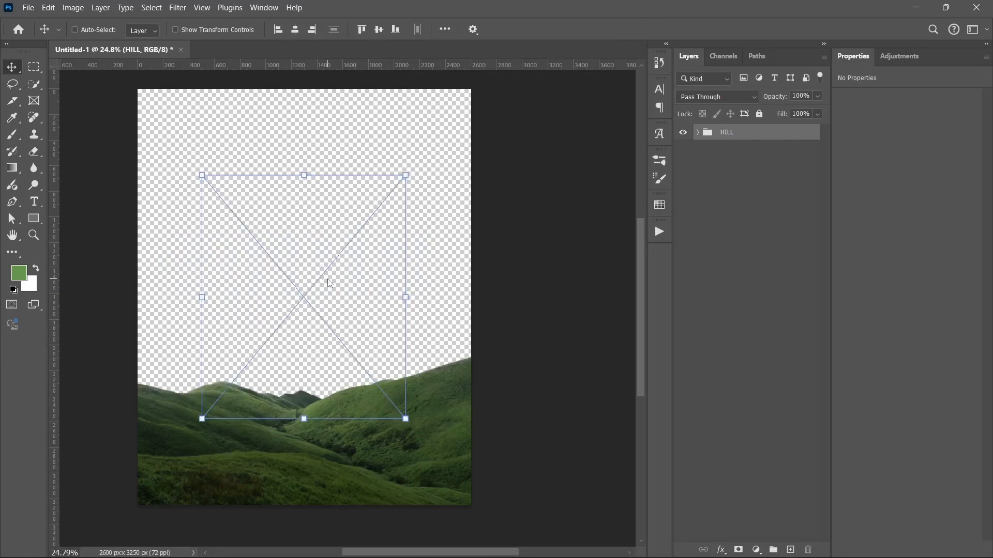
pyautogui.moveTo(405, 297); pyautogui.dragTo(472, 284)
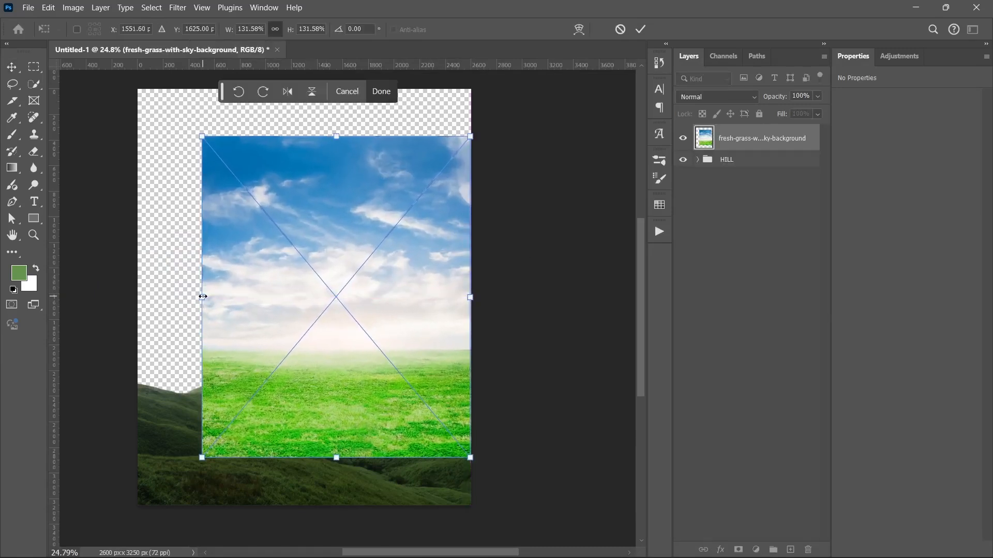
pyautogui.moveTo(203, 297); pyautogui.dragTo(138, 297)
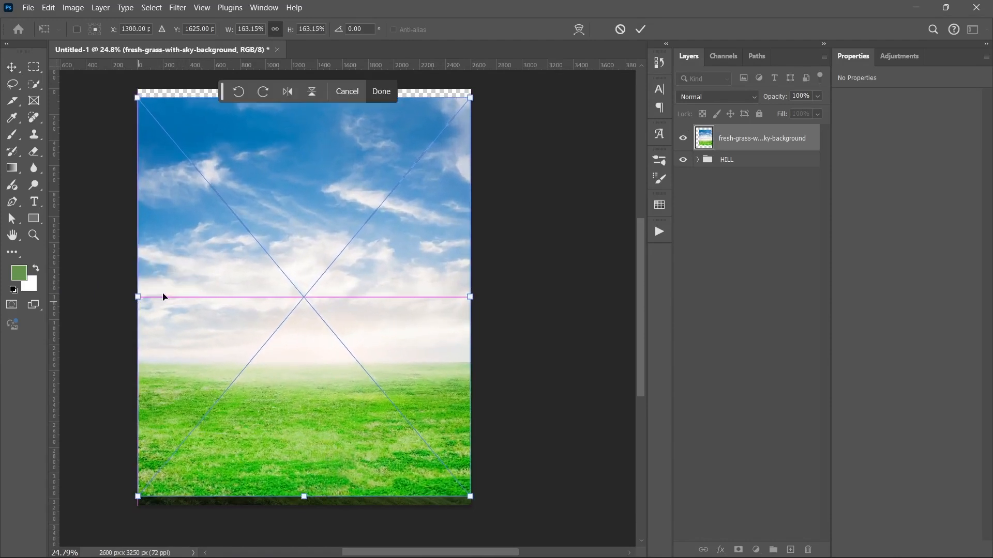
# Enlarge the sky image proportionally to about 195% so it covers the whole canvas, and move its layer below the HILL group.
pyautogui.scroll(3, 164, 296)
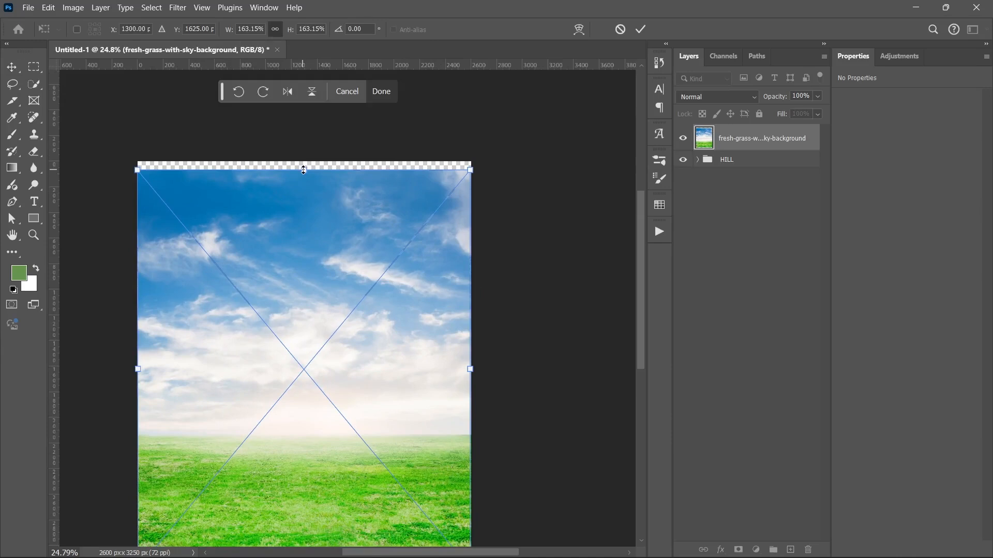
pyautogui.moveTo(304, 169); pyautogui.dragTo(300, 117)
pyautogui.scroll(-3, 325, 299)
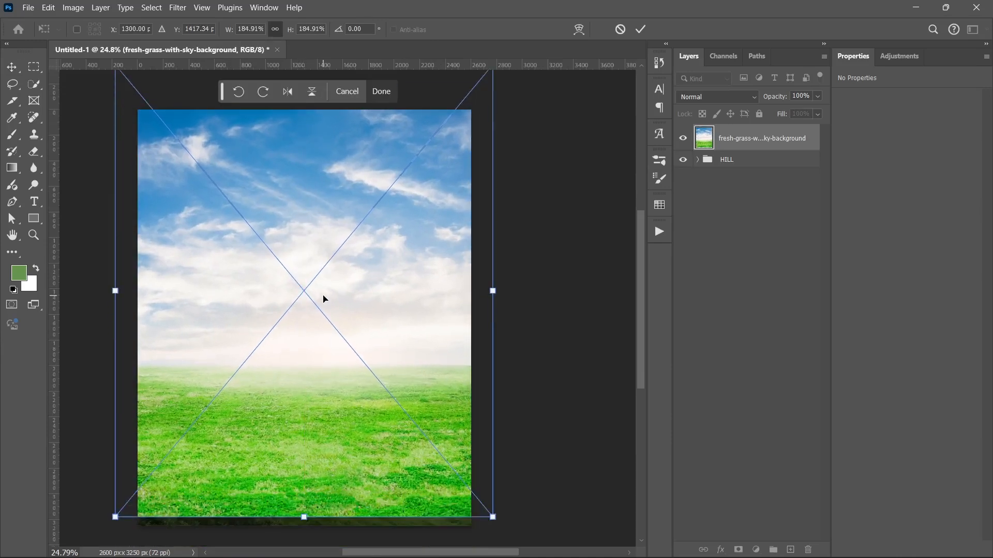
pyautogui.scroll(-1, 314, 395)
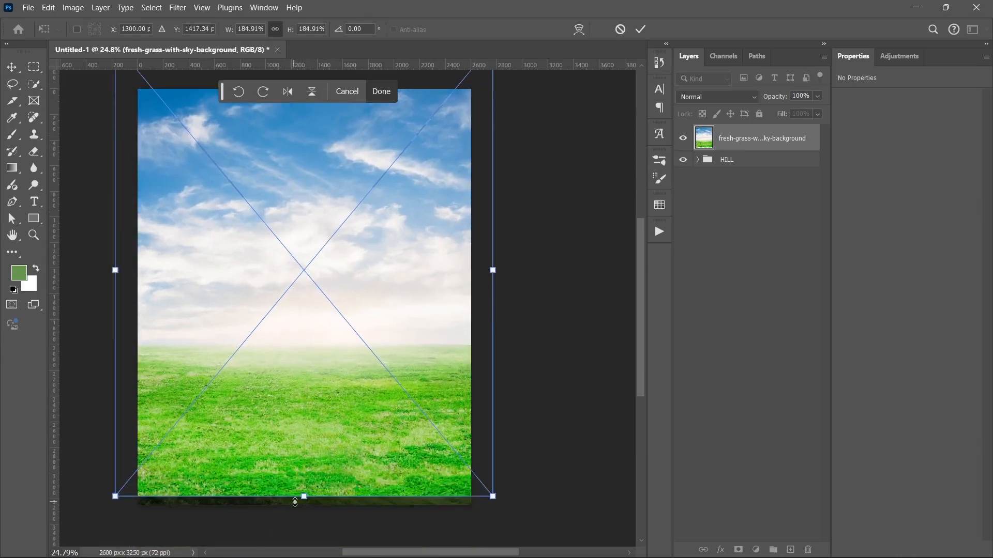
pyautogui.moveTo(303, 496); pyautogui.dragTo(308, 523)
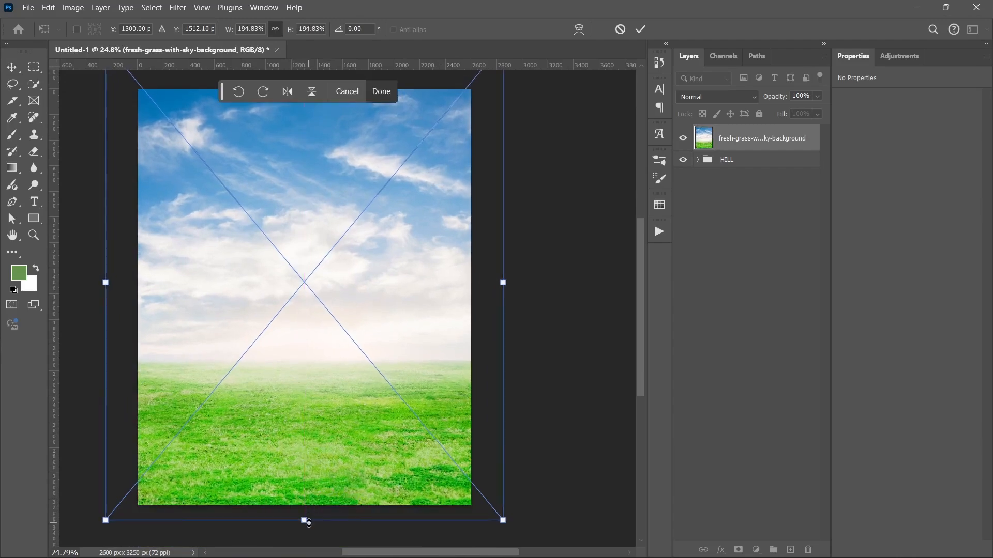
pyautogui.click(640, 29)
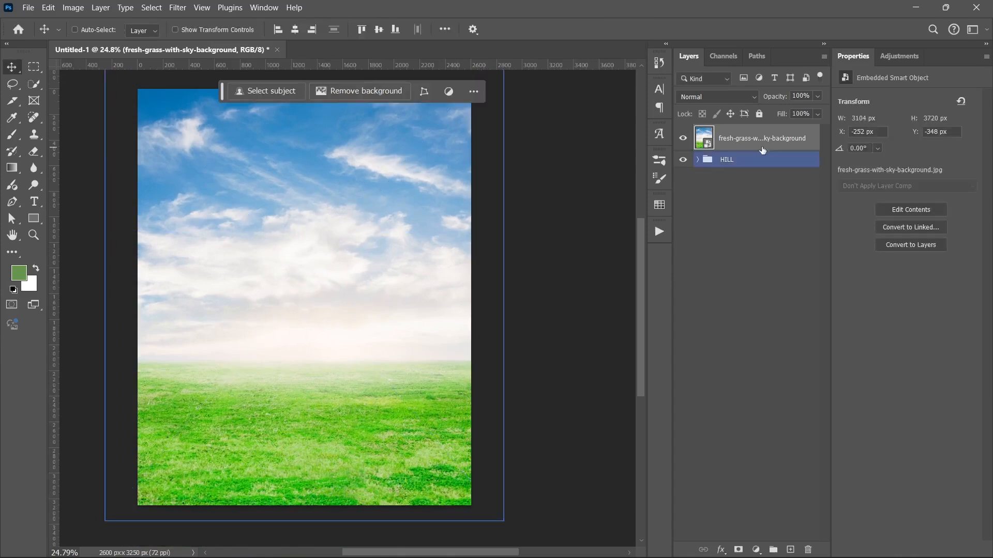
pyautogui.moveTo(749, 144); pyautogui.dragTo(755, 176)
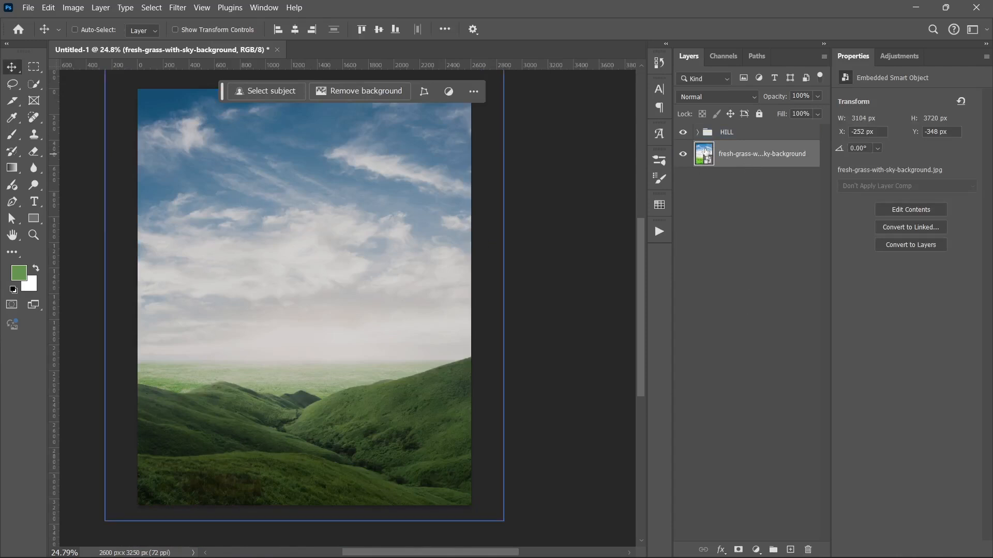
# Clip the Hue/Saturation and Levels adjustment layers in the HILL group to the hills layer.
pyautogui.click(697, 133)
pyautogui.click(722, 184)
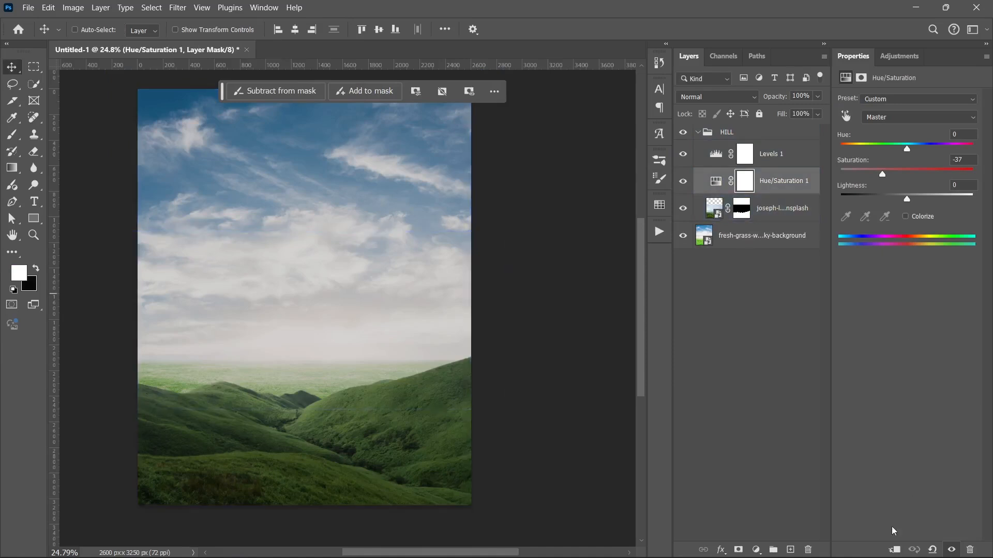
pyautogui.click(894, 550)
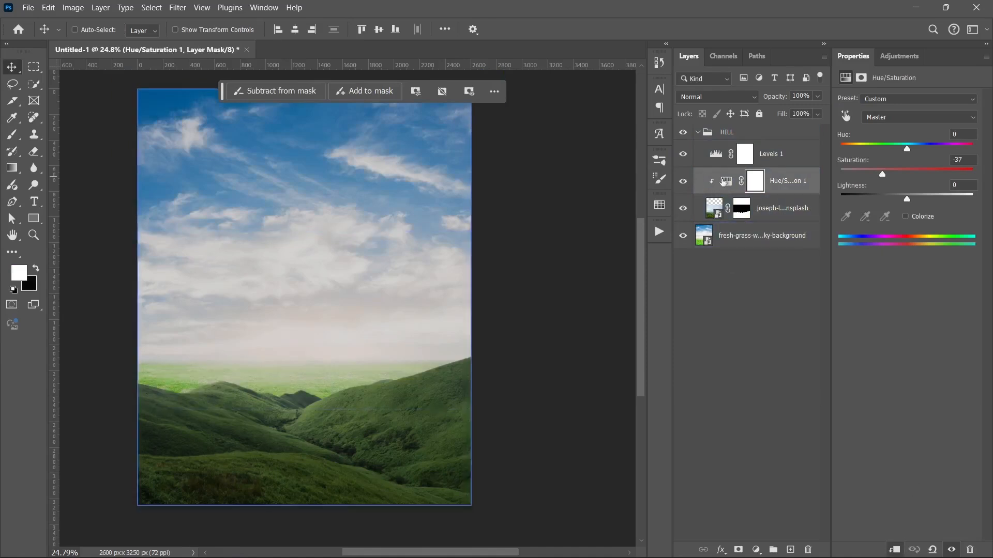
pyautogui.click(809, 156)
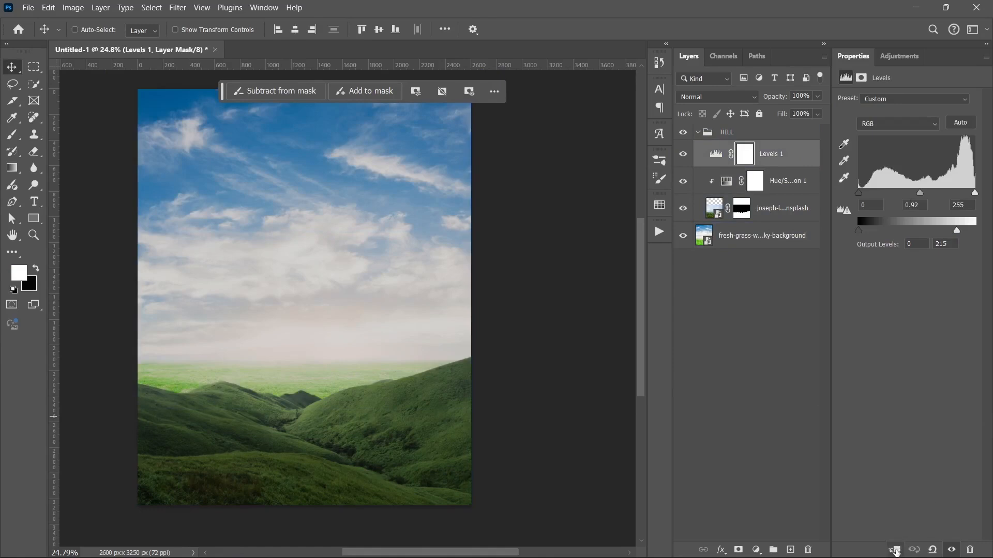
pyautogui.click(894, 549)
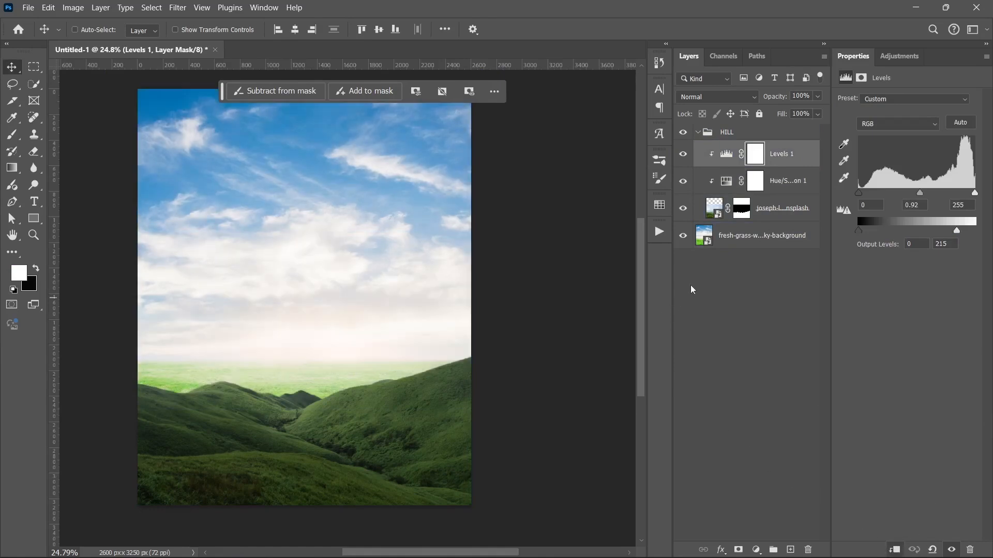
pyautogui.click(791, 208)
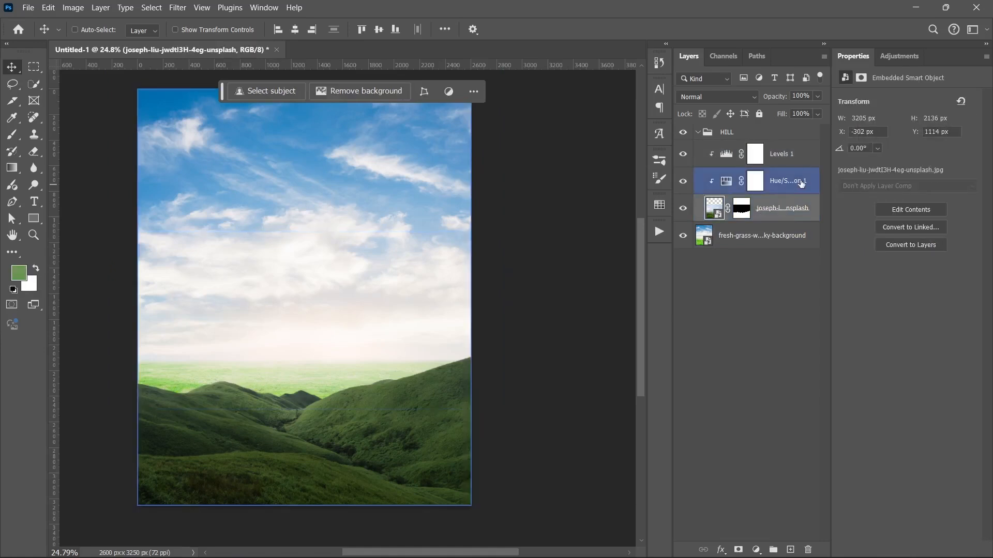
pyautogui.click(801, 183)
pyautogui.rightClick(799, 181)
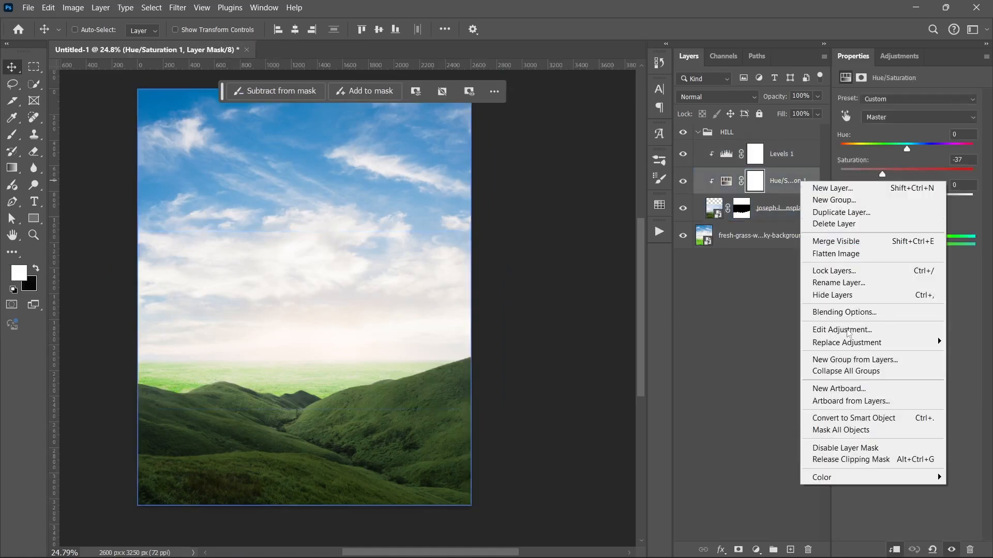
pyautogui.click(836, 459)
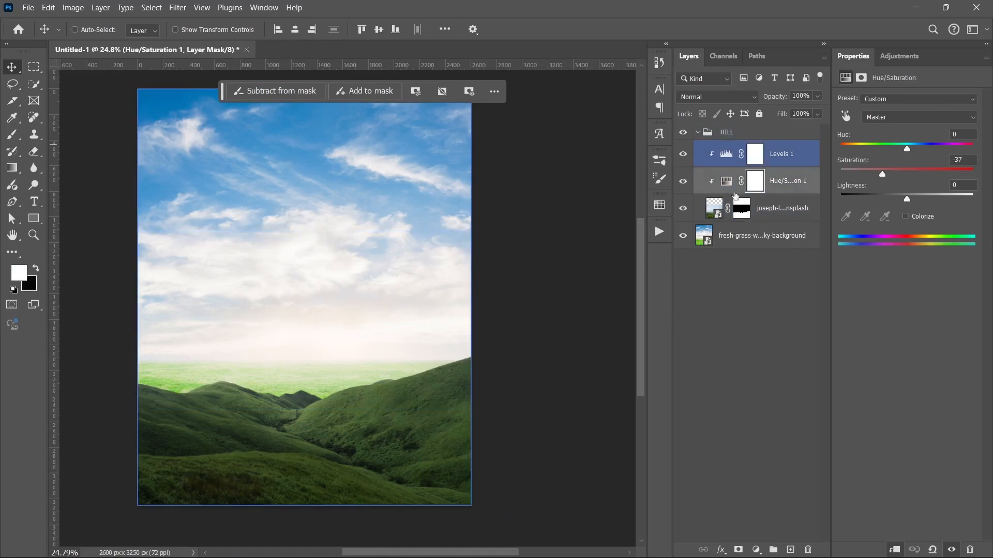
pyautogui.click(717, 209)
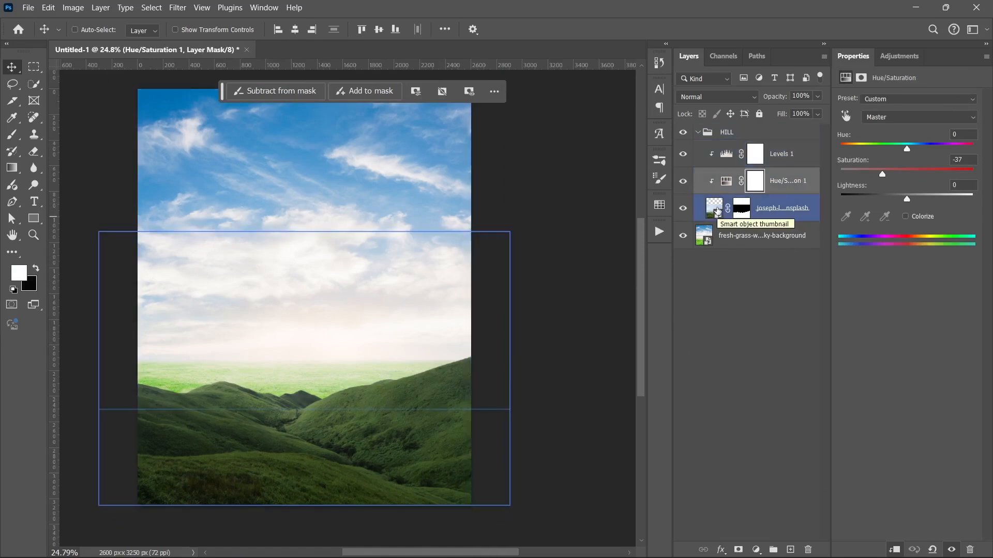
# Collapse the HILL group and add a Levels adjustment layer above the sky image with the output white level at 228.
pyautogui.click(699, 133)
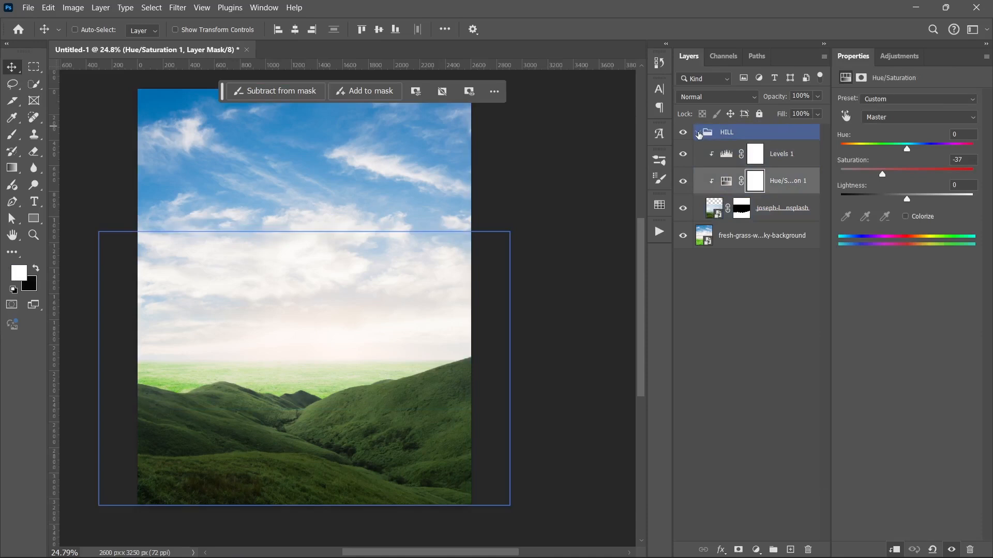
pyautogui.click(698, 133)
pyautogui.click(734, 154)
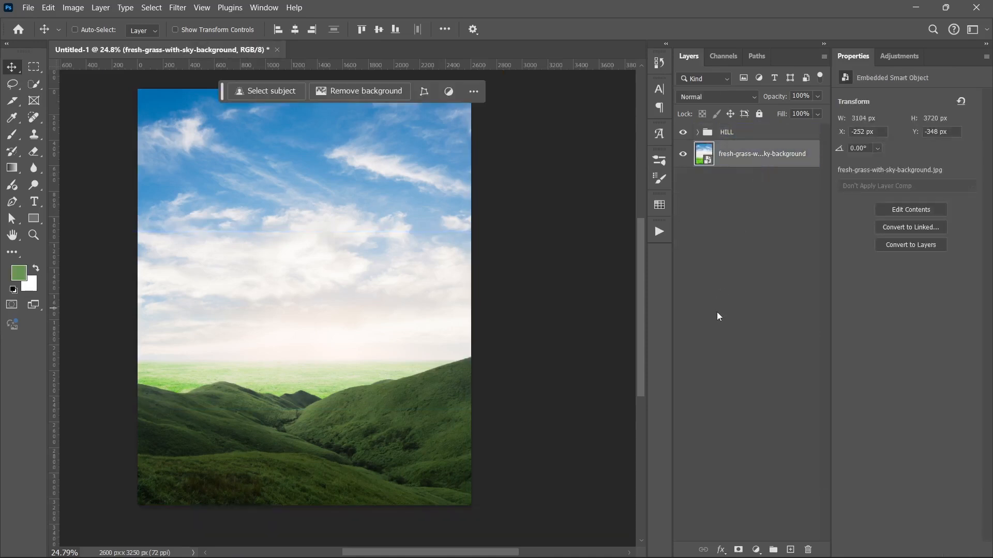
pyautogui.click(756, 549)
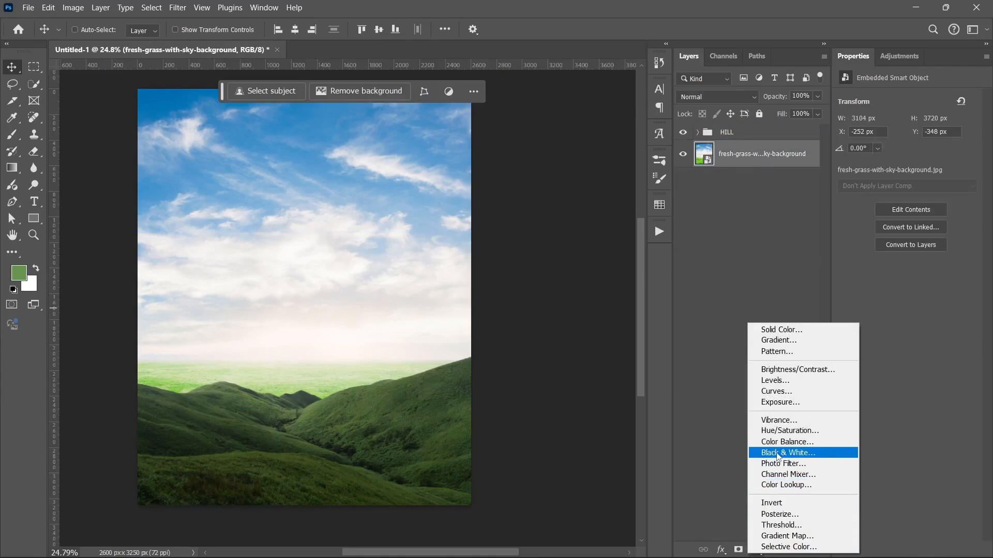
pyautogui.click(777, 381)
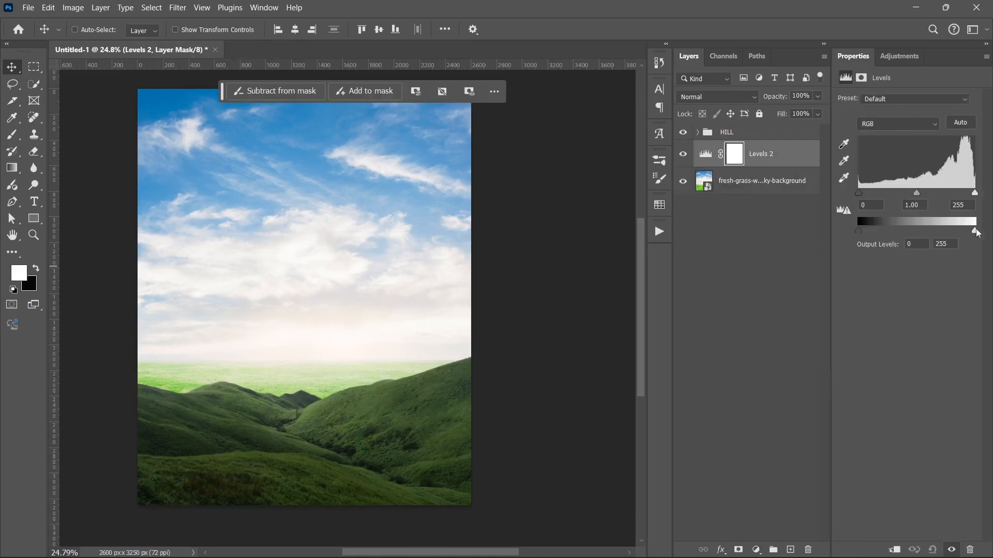
pyautogui.moveTo(976, 233); pyautogui.dragTo(964, 232)
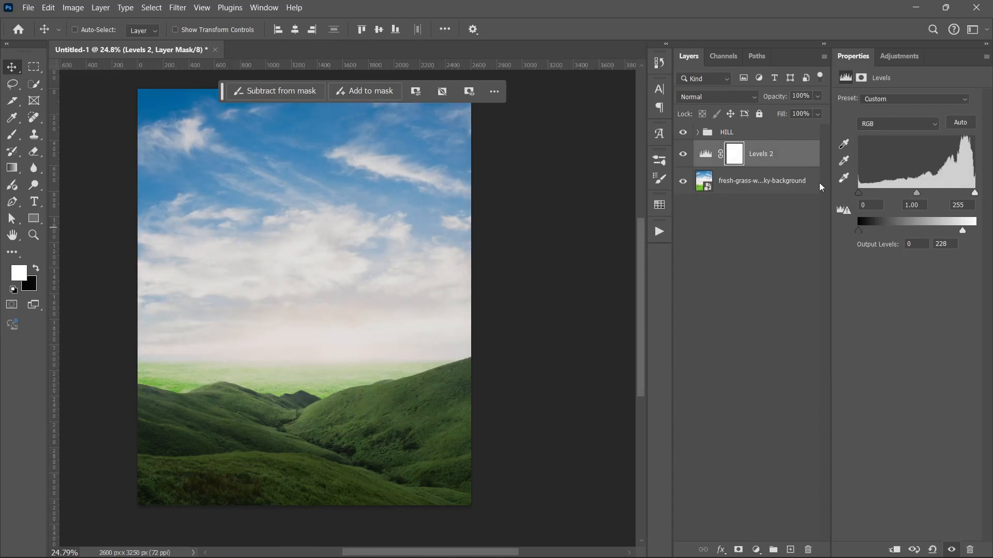
pyautogui.click(781, 186)
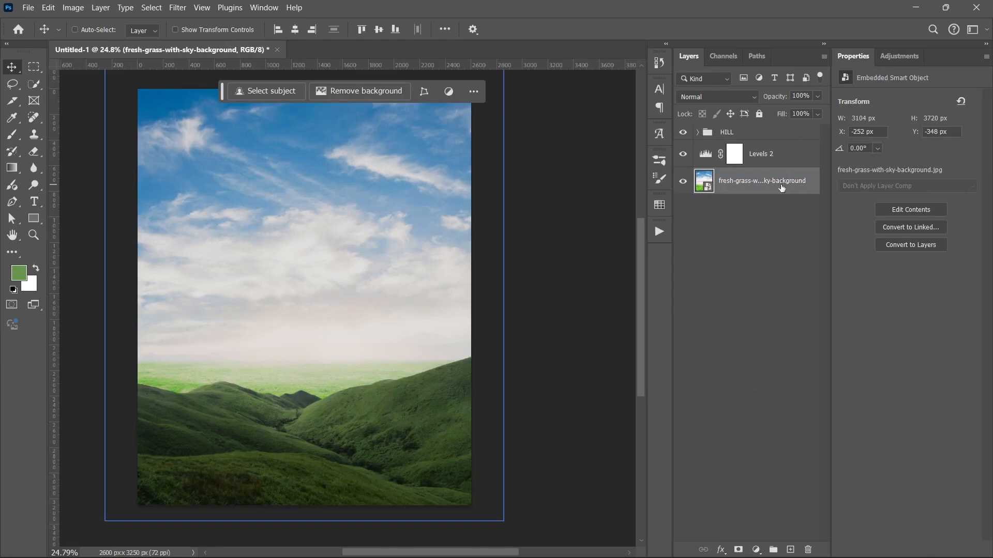
pyautogui.click(785, 150)
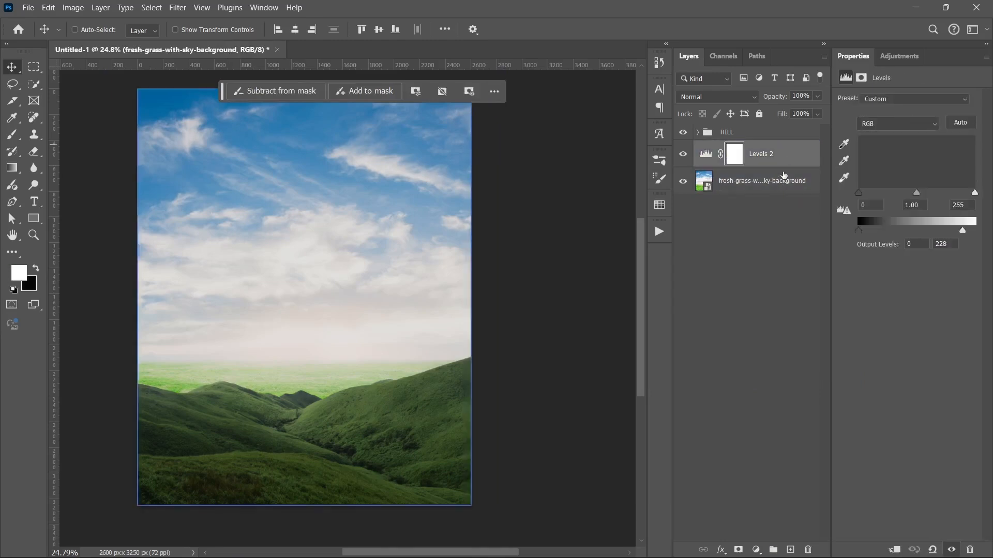
# Enlarge the sky image proportionally to about 288% so that its grass strip is hidden behind the hills.
pyautogui.click(783, 182)
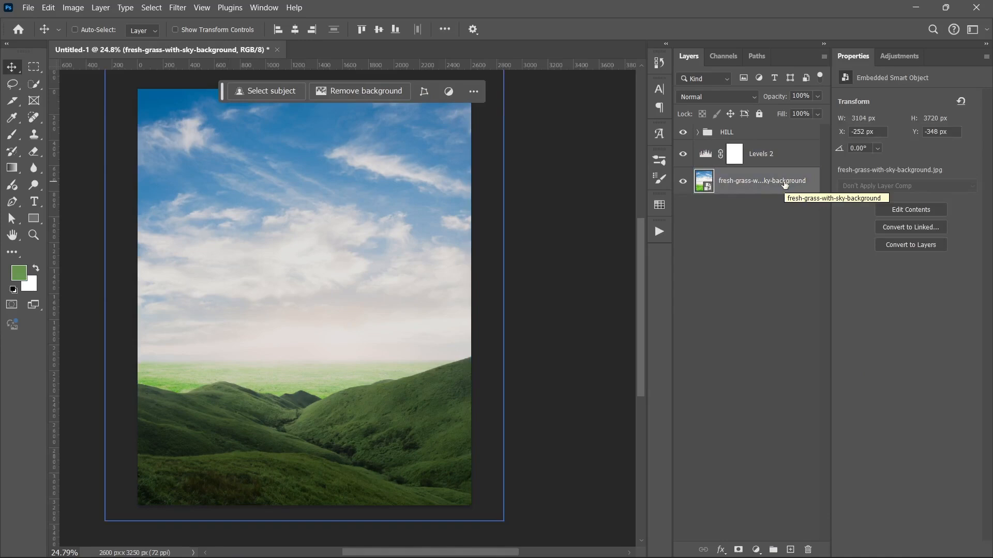
pyautogui.hotkey('ctrl', 't')
pyautogui.scroll(-2, 216, 355)
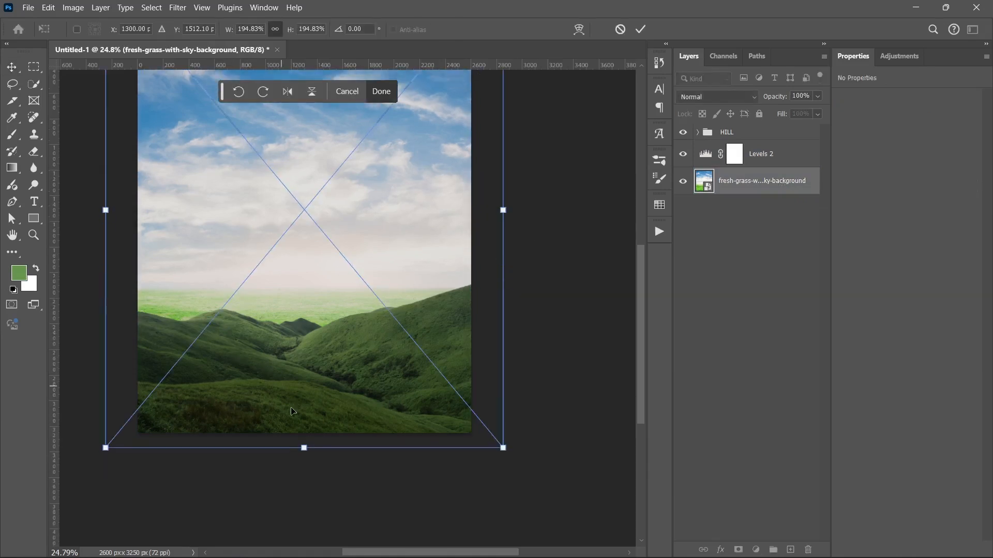
pyautogui.moveTo(304, 450); pyautogui.dragTo(293, 511)
pyautogui.scroll(2, 278, 425)
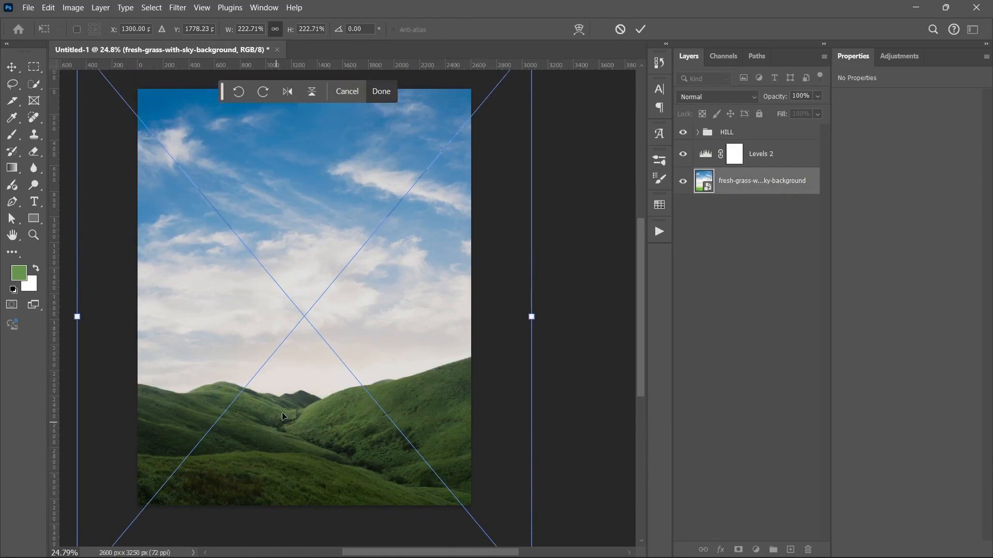
pyautogui.scroll(-2, 283, 433)
pyautogui.scroll(-3, 310, 445)
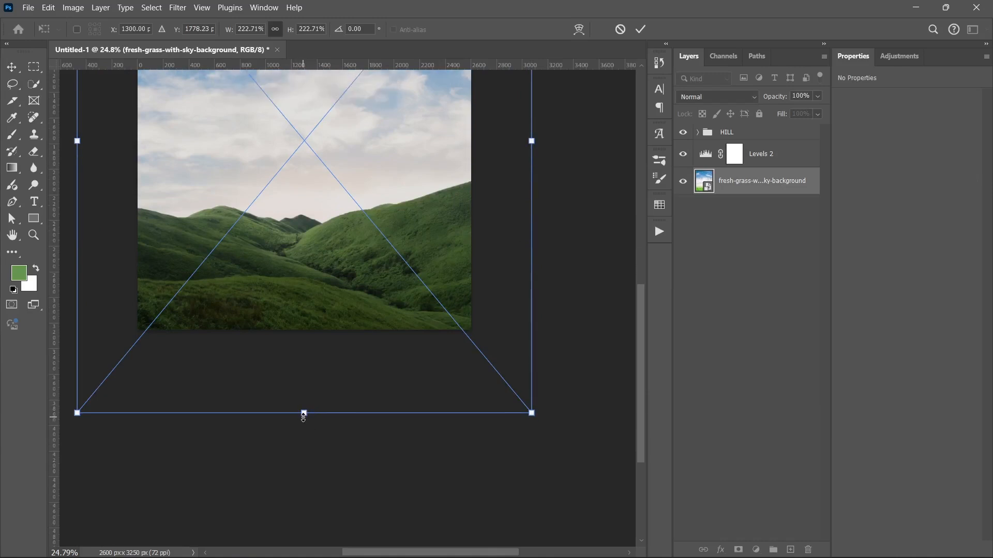
pyautogui.moveTo(303, 414); pyautogui.dragTo(304, 544)
pyautogui.scroll(6, 280, 471)
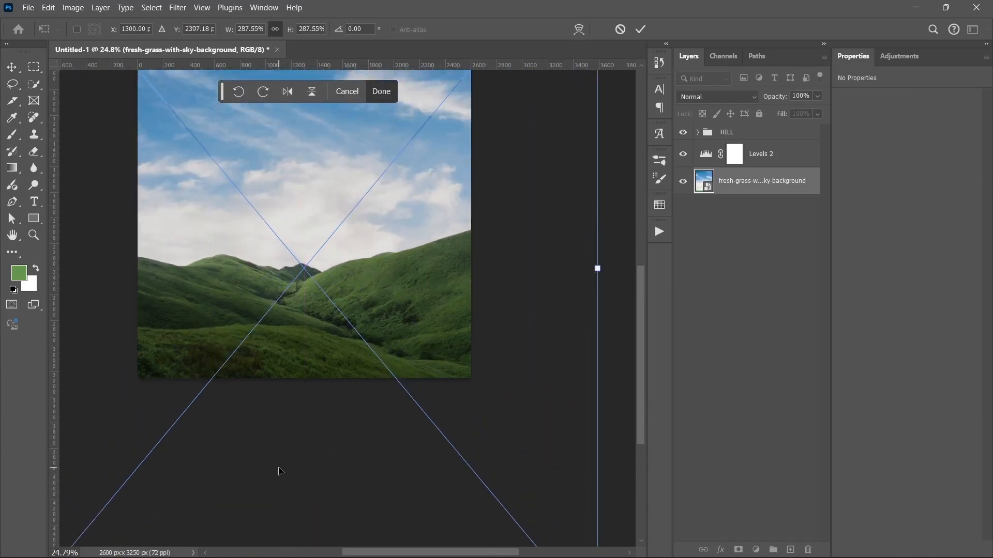
pyautogui.press('Return')
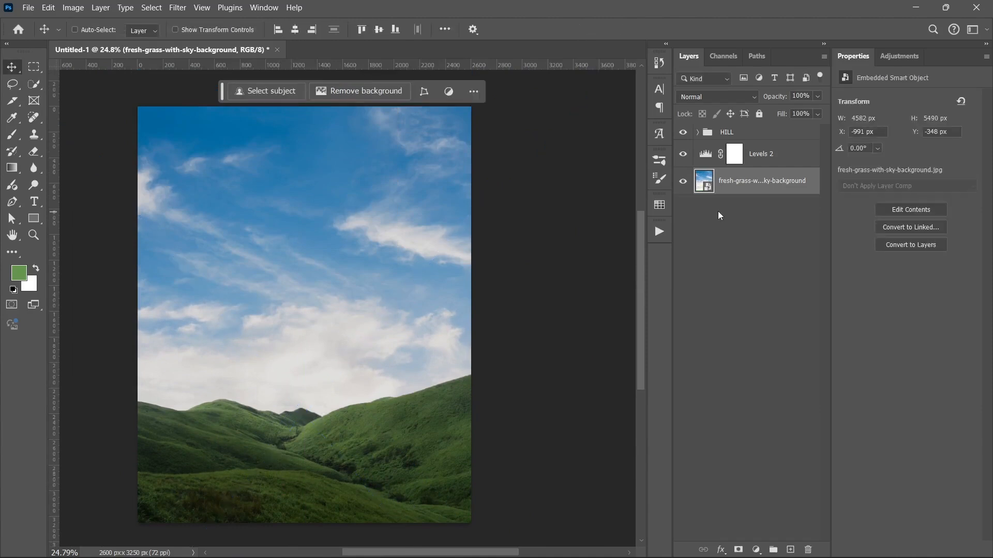
# Clip the Levels adjustment layer to the sky image and group the two layers as SKY.
pyautogui.click(773, 157)
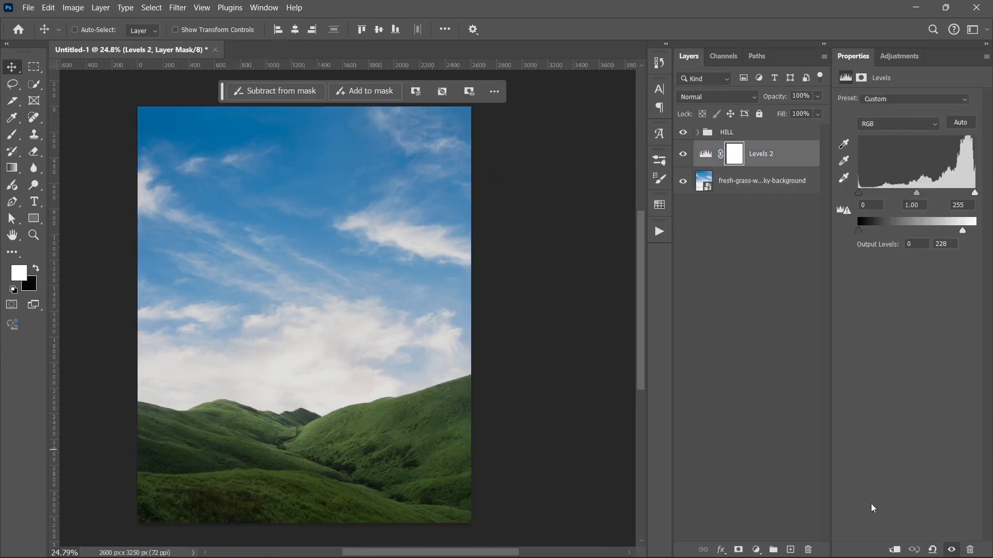
pyautogui.click(894, 550)
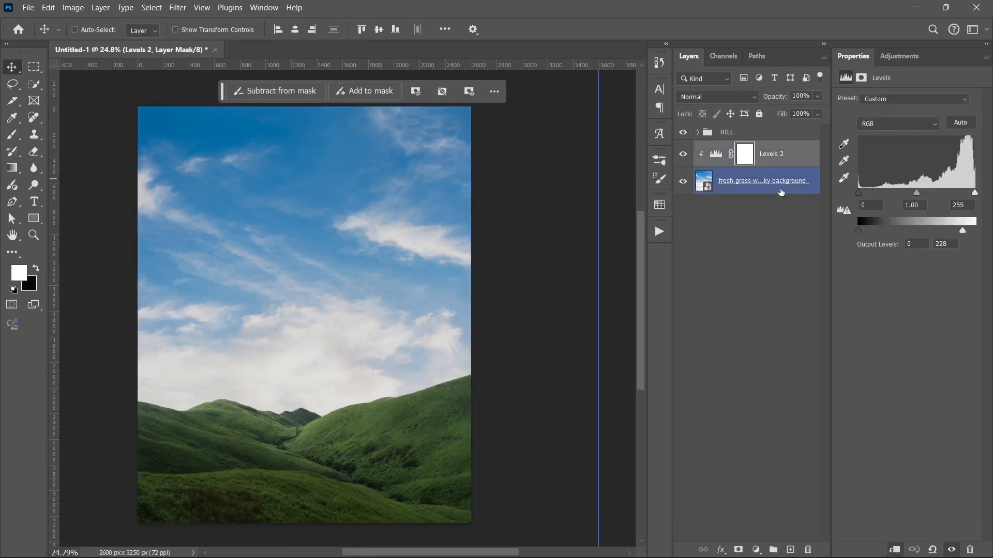
pyautogui.keyDown('shift'); pyautogui.click(779, 191); pyautogui.keyUp('shift')
pyautogui.hotkey('ctrl', 'g')
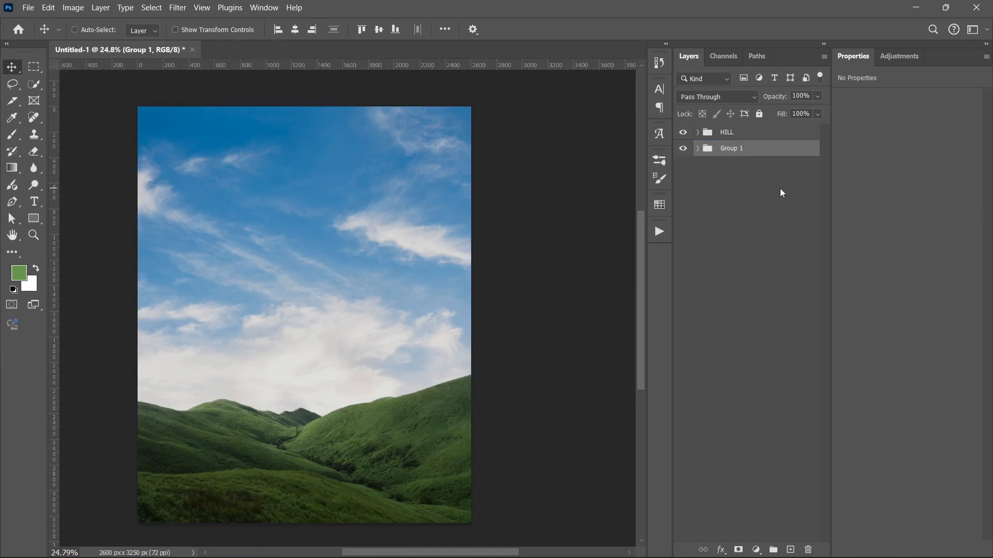
pyautogui.doubleClick(736, 150)
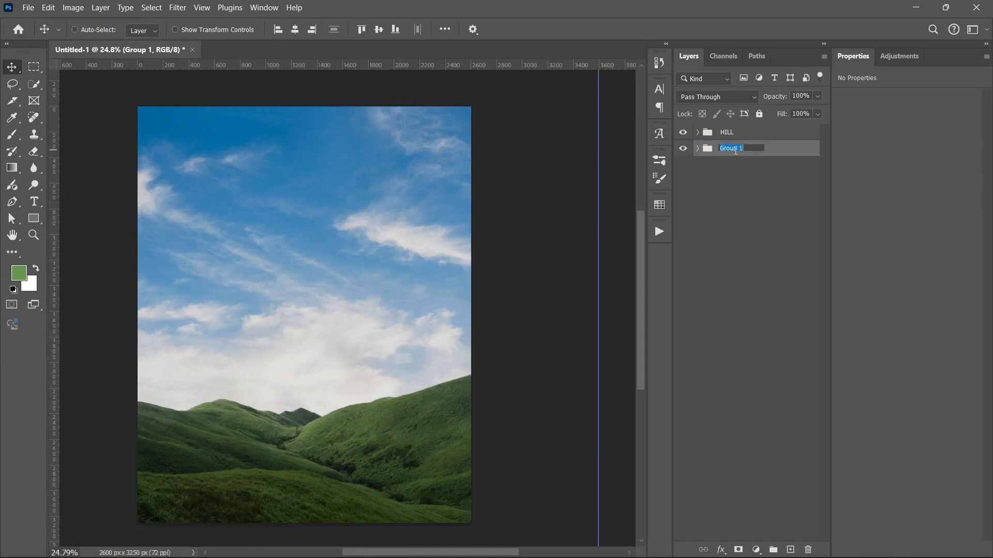
pyautogui.write('SKY')
pyautogui.press('Return')
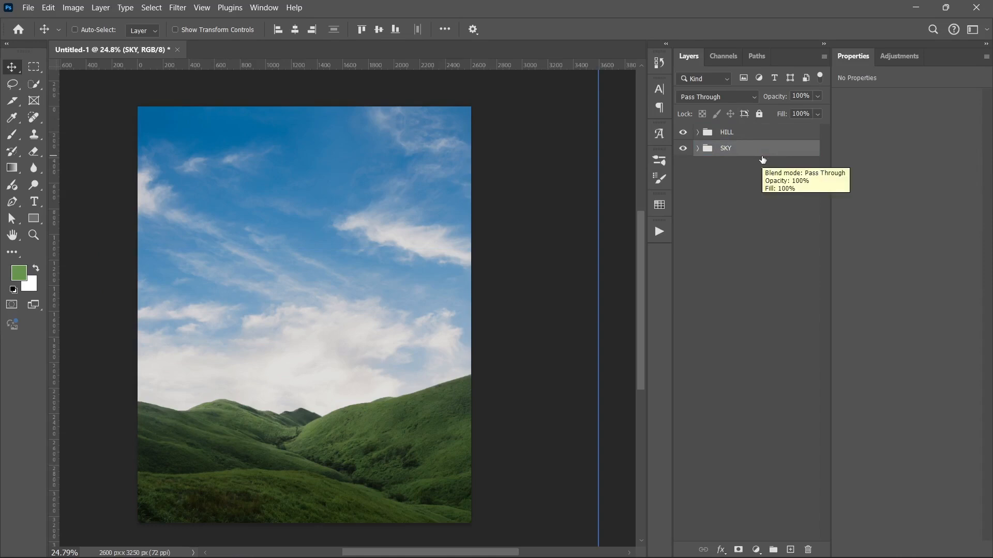
# Place the closeup-portrait cutout from the assets folder above the SKY group and scale it proportionally to about 4038 x 2599 px.
pyautogui.click(442, 553)
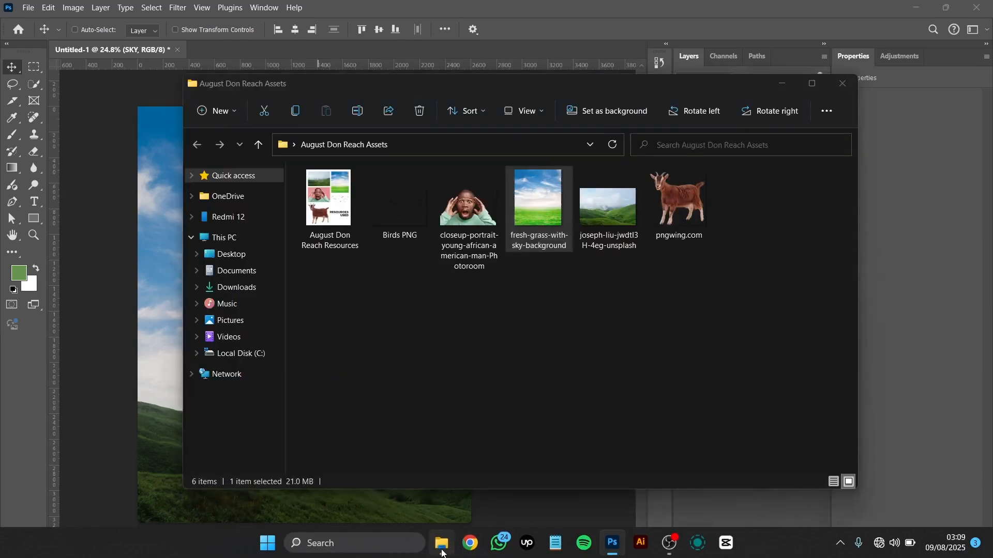
pyautogui.click(463, 204)
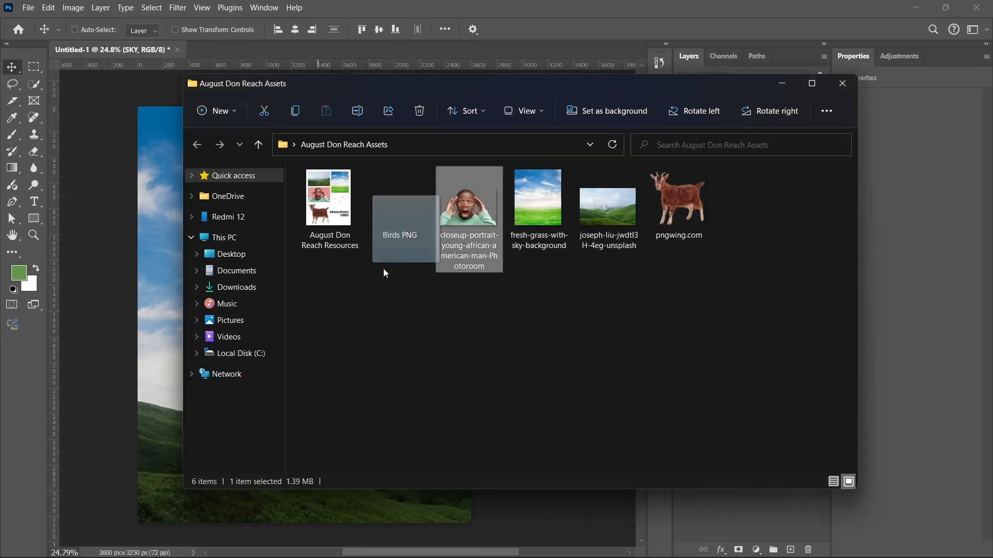
pyautogui.moveTo(383, 268); pyautogui.dragTo(124, 366)
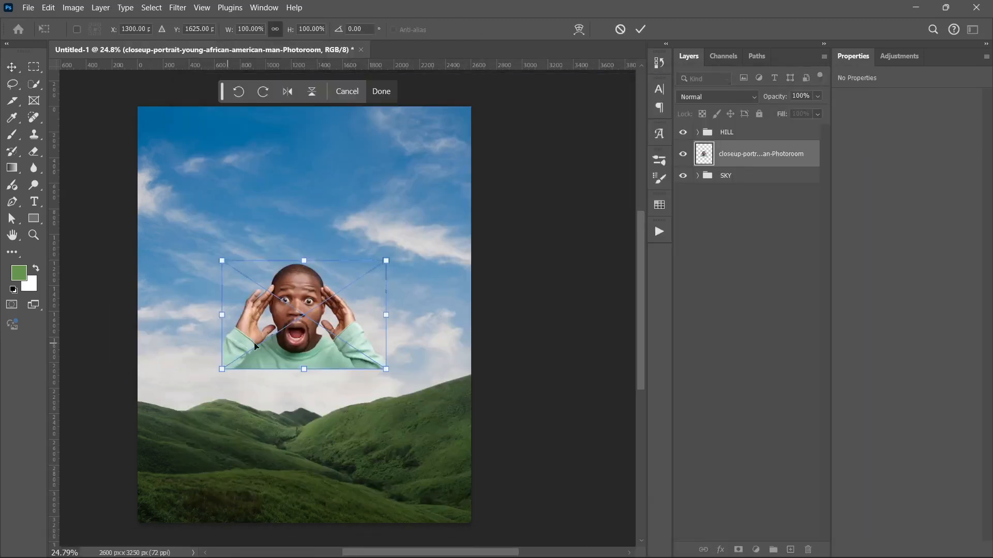
pyautogui.moveTo(387, 315); pyautogui.dragTo(563, 292)
pyautogui.press('Return')
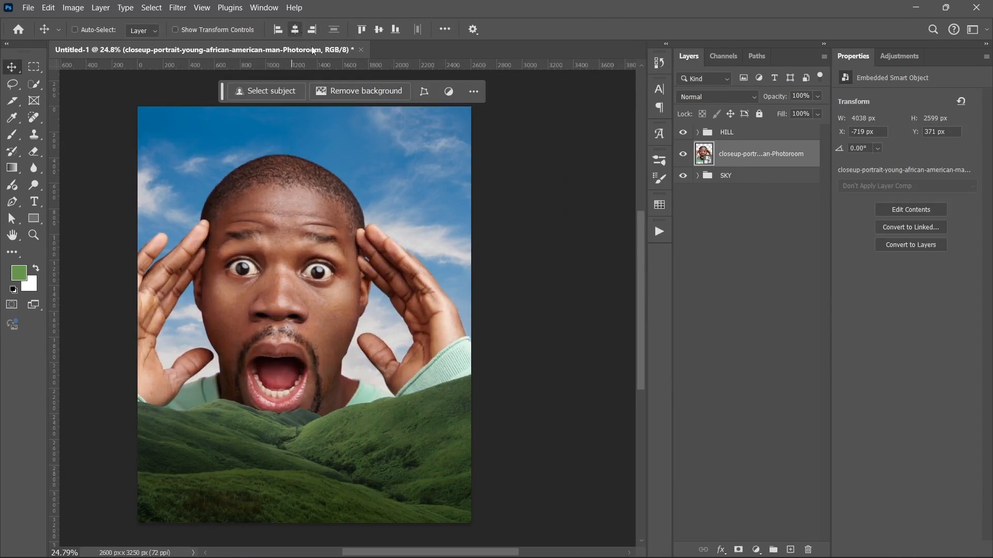
# Shift the portrait behind the hills to X -555 px and Y 411 px.
pyautogui.moveTo(551, 178); pyautogui.dragTo(553, 177)
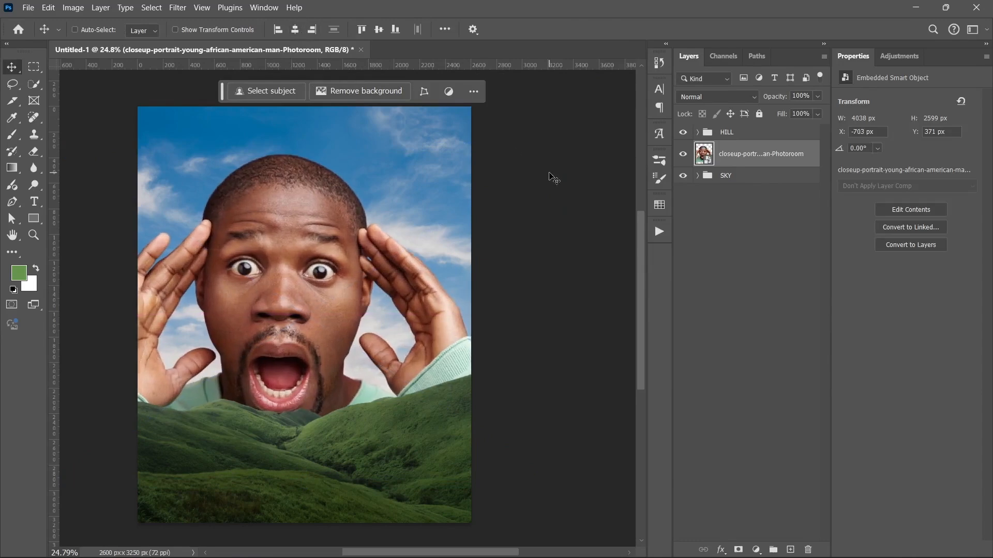
pyautogui.hotkey('shift', 'Right')
pyautogui.hotkey('shift', 'Right')
pyautogui.hotkey('shift', 'Right')
pyautogui.hotkey('shift', 'Right')
pyautogui.hotkey('shift', 'Right')
pyautogui.hotkey('shift', 'Right')
pyautogui.hotkey('shift', 'Right')
pyautogui.hotkey('shift', 'Right')
pyautogui.hotkey('shift', 'Right')
pyautogui.hotkey('shift', 'Right')
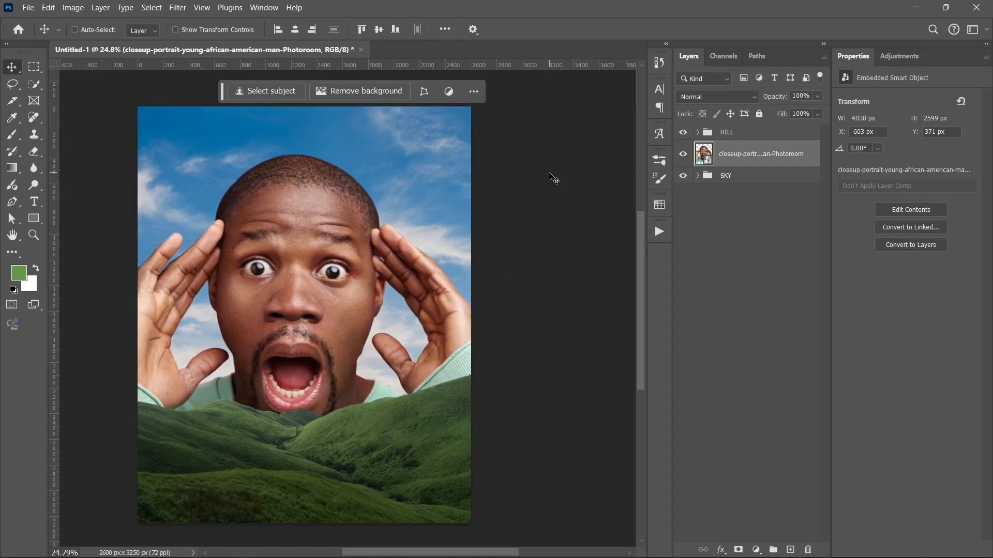
pyautogui.hotkey('shift', 'Right')
pyautogui.hotkey('shift', 'Right')
pyautogui.hotkey('shift', 'Right')
pyautogui.hotkey('shift', 'Right')
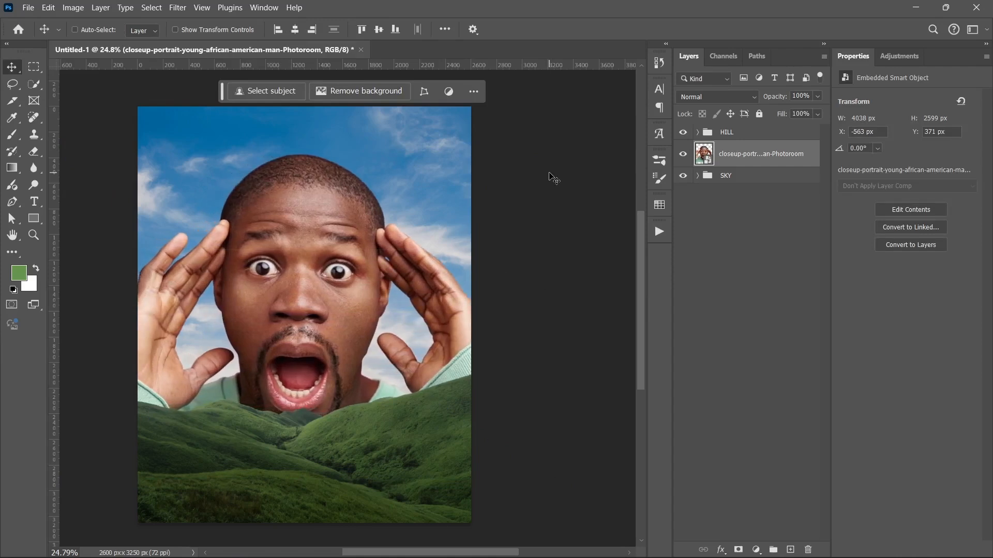
pyautogui.press('Down')
pyautogui.press('Down')
pyautogui.press('Down')
pyautogui.press('Down')
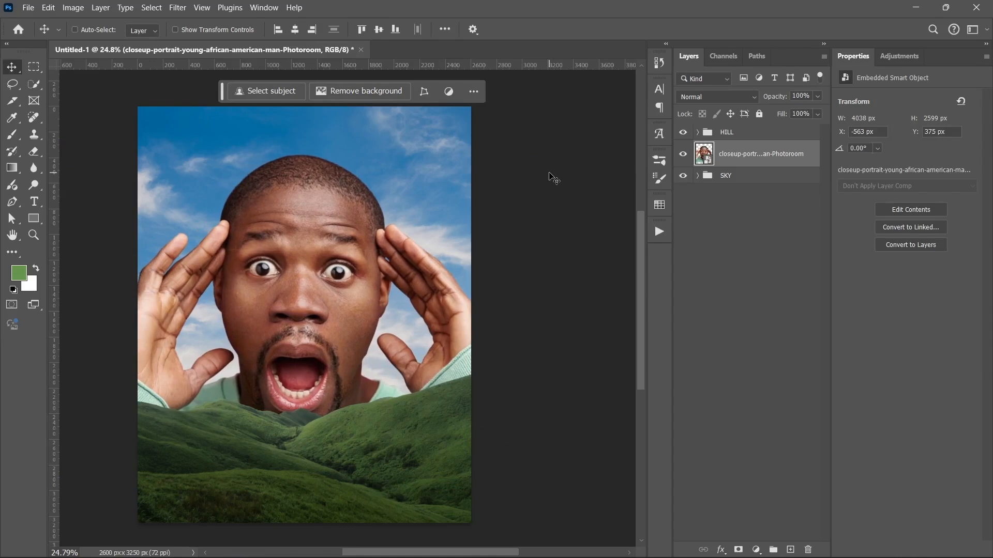
pyautogui.hotkey('shift', 'Down')
pyautogui.hotkey('shift', 'Down')
pyautogui.hotkey('shift', 'Down')
pyautogui.press('Down')
pyautogui.press('Down')
pyautogui.press('Down')
pyautogui.press('Down')
pyautogui.press('Down')
pyautogui.press('Down')
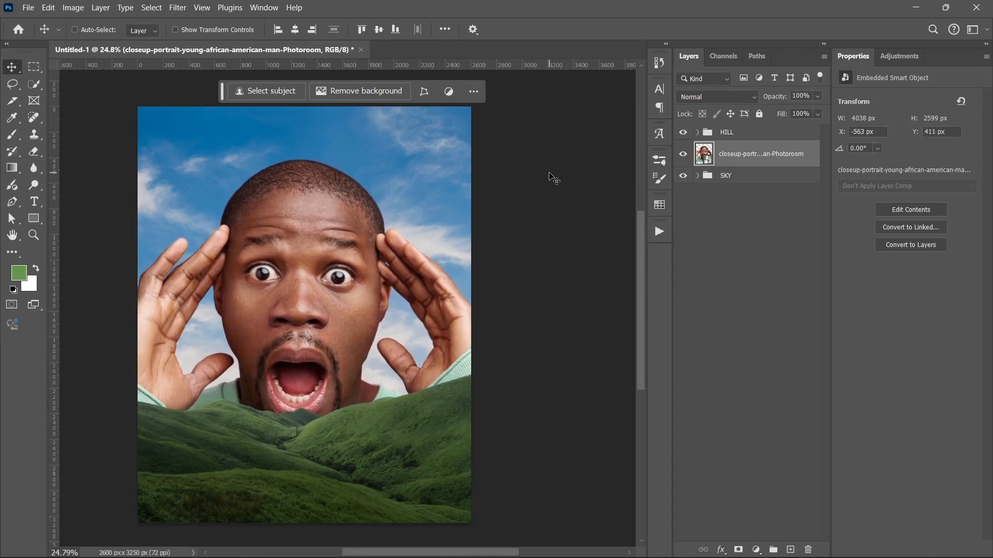
pyautogui.press('Right')
pyautogui.press('Right')
pyautogui.press('Right')
pyautogui.press('Right')
pyautogui.press('Right')
pyautogui.press('Right')
pyautogui.press('Right')
pyautogui.press('Right')
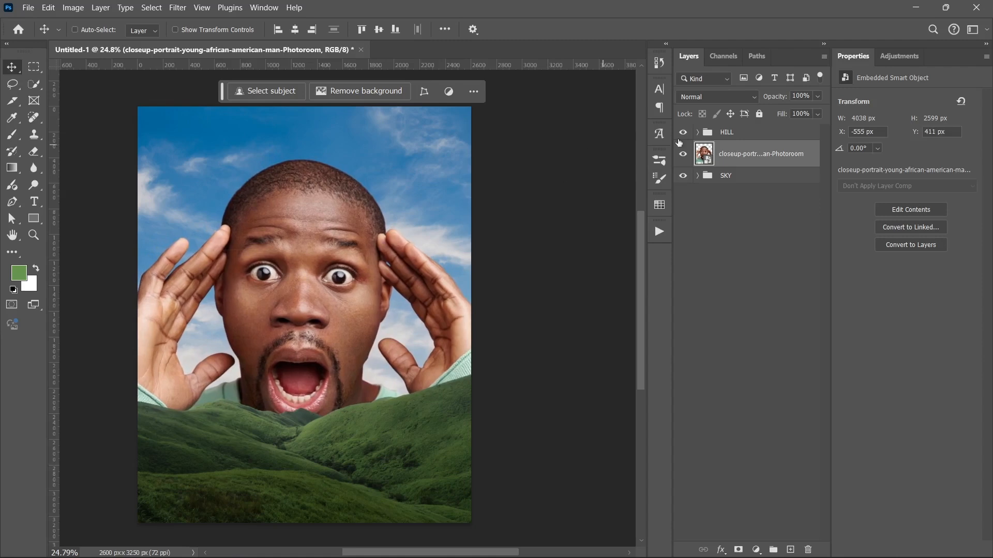
# Add a Hue/Saturation adjustment layer clipped to the portrait and set its saturation to -17.
pyautogui.click(755, 551)
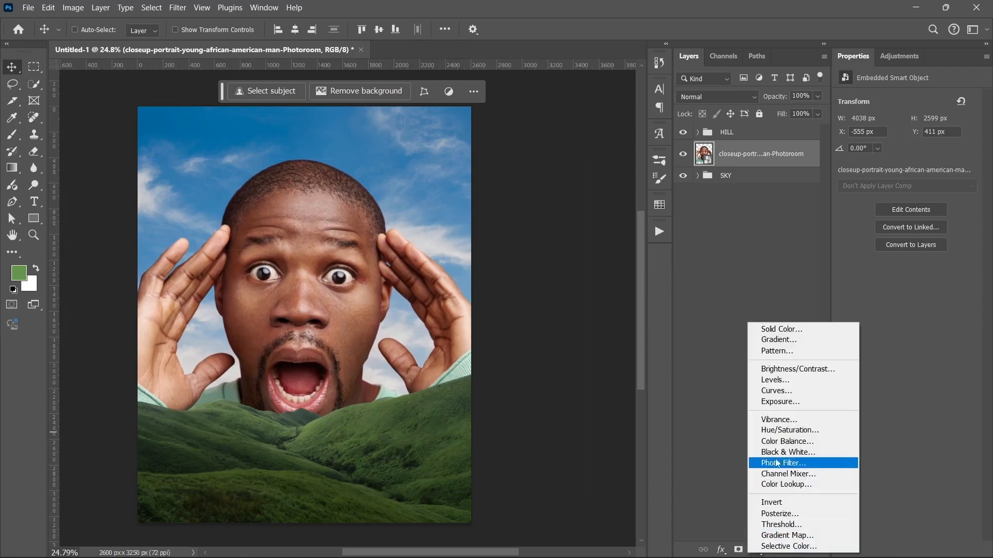
pyautogui.click(783, 430)
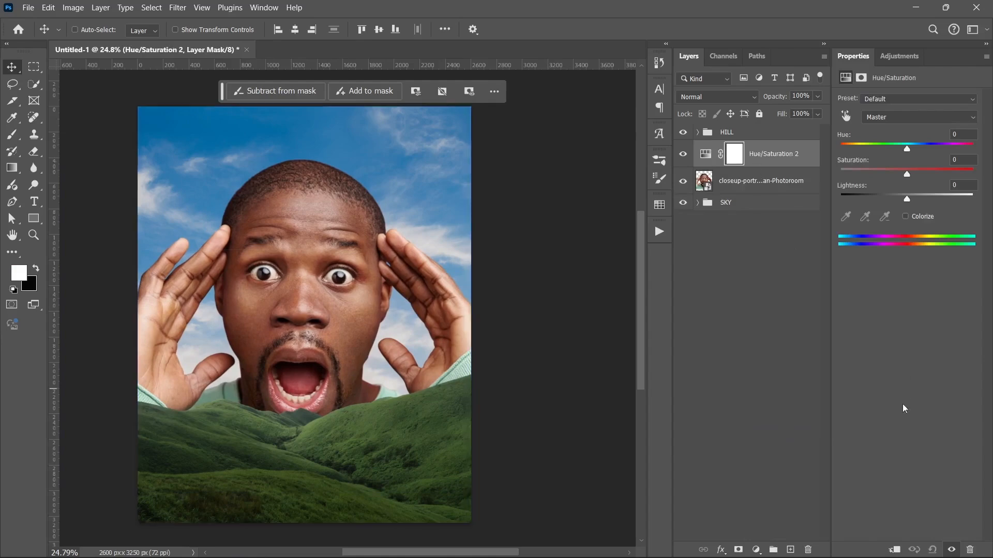
pyautogui.click(895, 548)
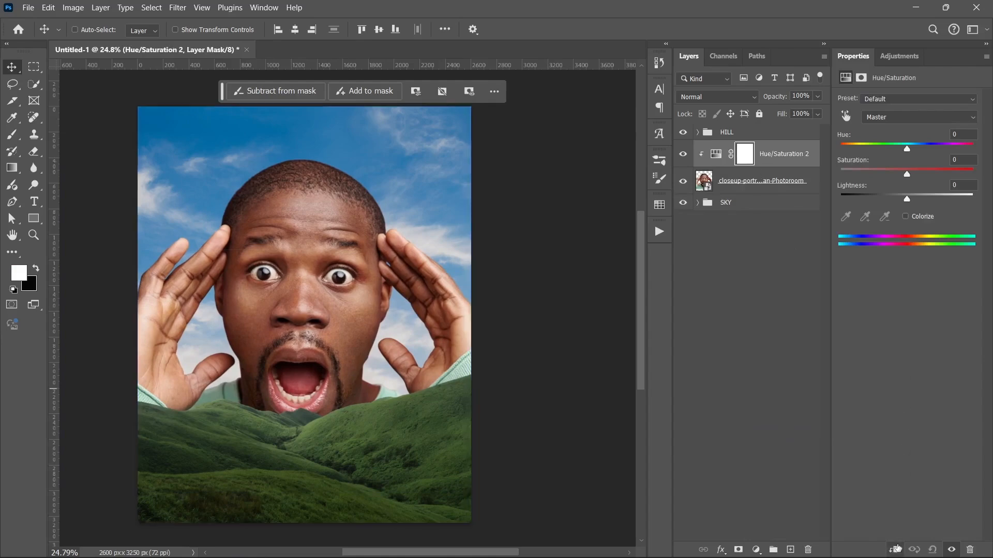
pyautogui.rightClick(793, 150)
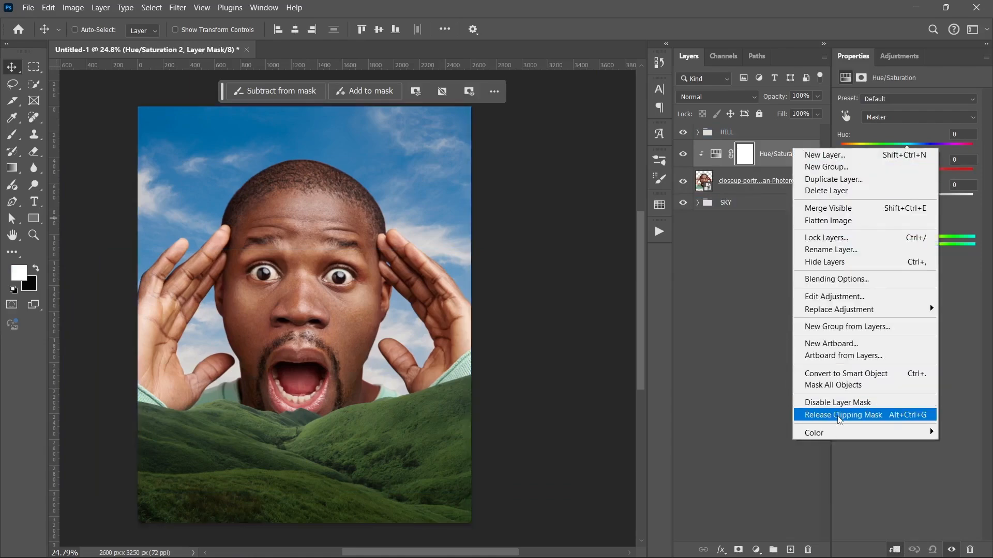
pyautogui.click(769, 153)
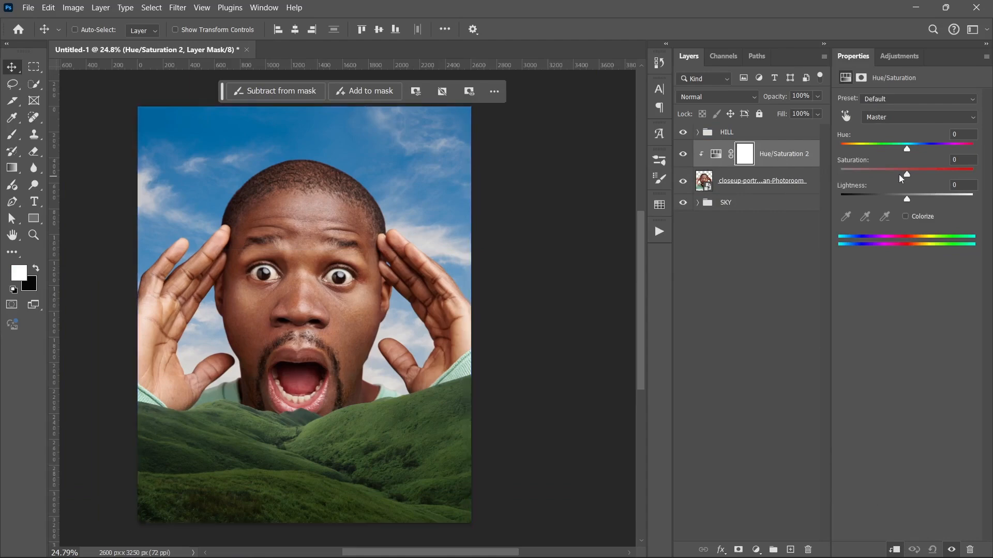
pyautogui.moveTo(899, 175); pyautogui.dragTo(892, 175)
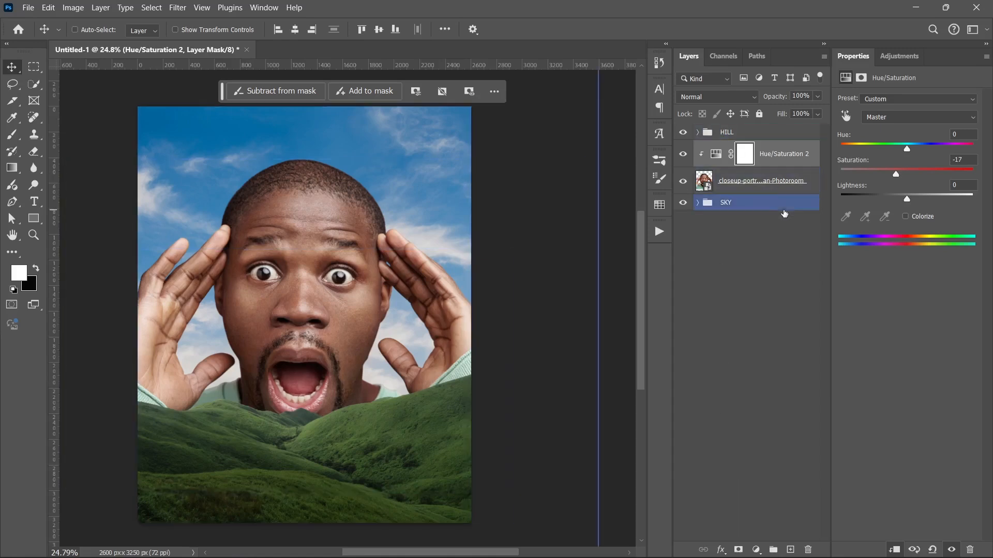
# Group the portrait with its Hue/Saturation adjustment layer and name the group MAN.
pyautogui.keyDown('shift'); pyautogui.click(791, 194); pyautogui.keyUp('shift')
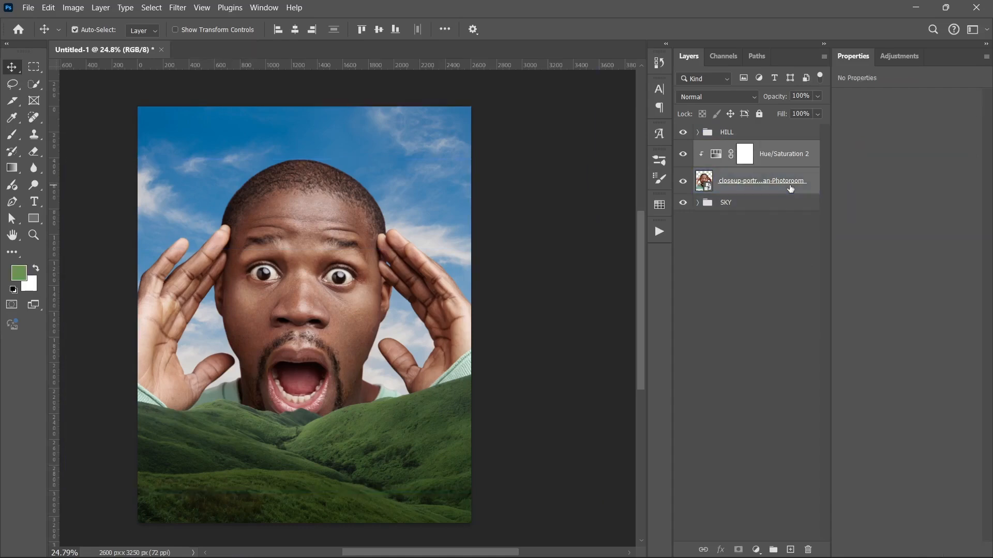
pyautogui.hotkey('ctrl', 'g')
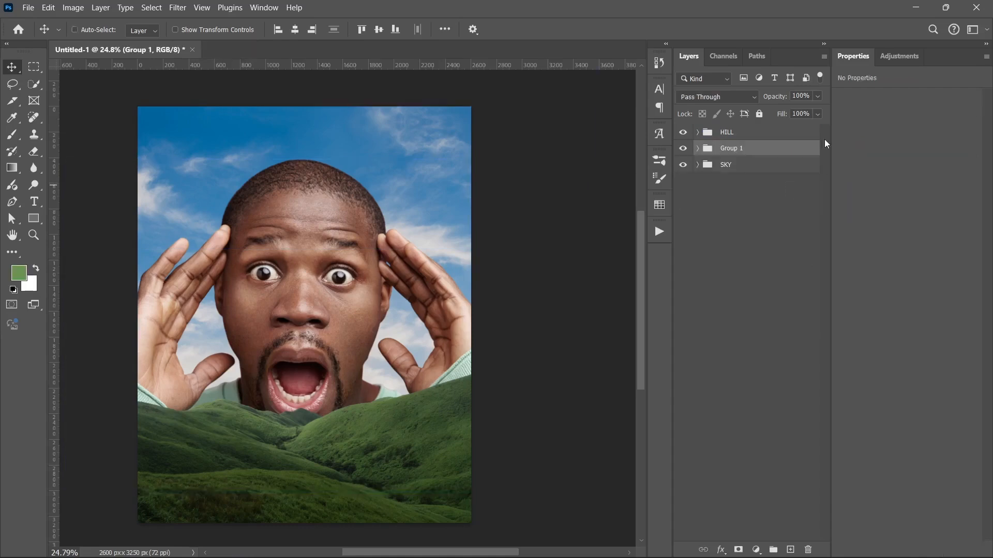
pyautogui.doubleClick(735, 148)
pyautogui.write('MAN')
pyautogui.press('Return')
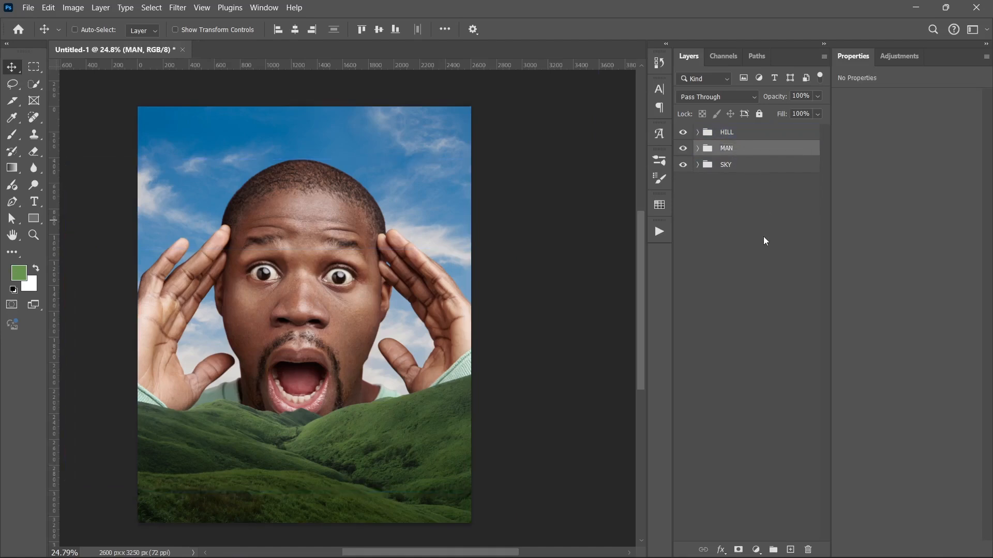
pyautogui.click(762, 239)
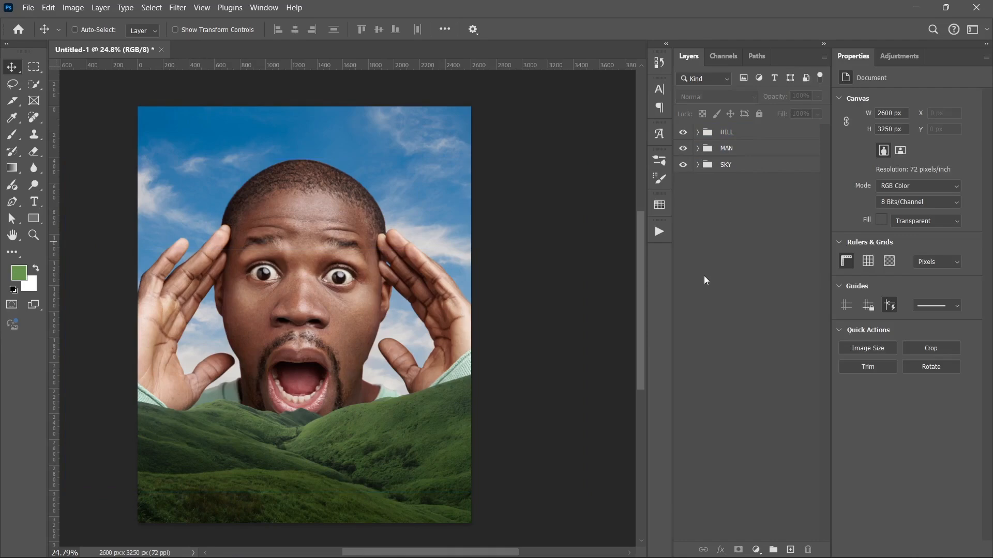
# Add the text "august" in white Heathergreen Regular at 202 pt above the MAN group and set it to All Caps.
pyautogui.click(761, 164)
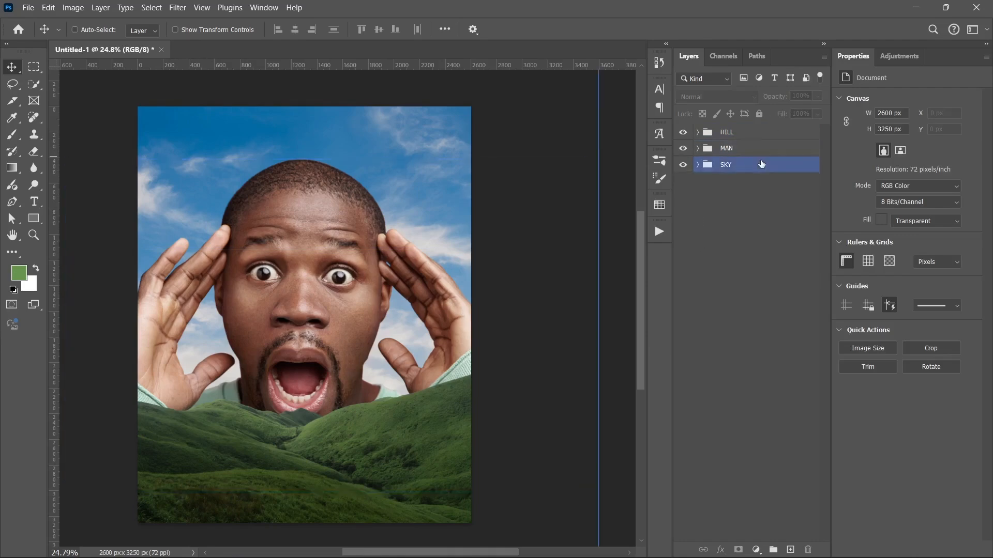
pyautogui.click(760, 148)
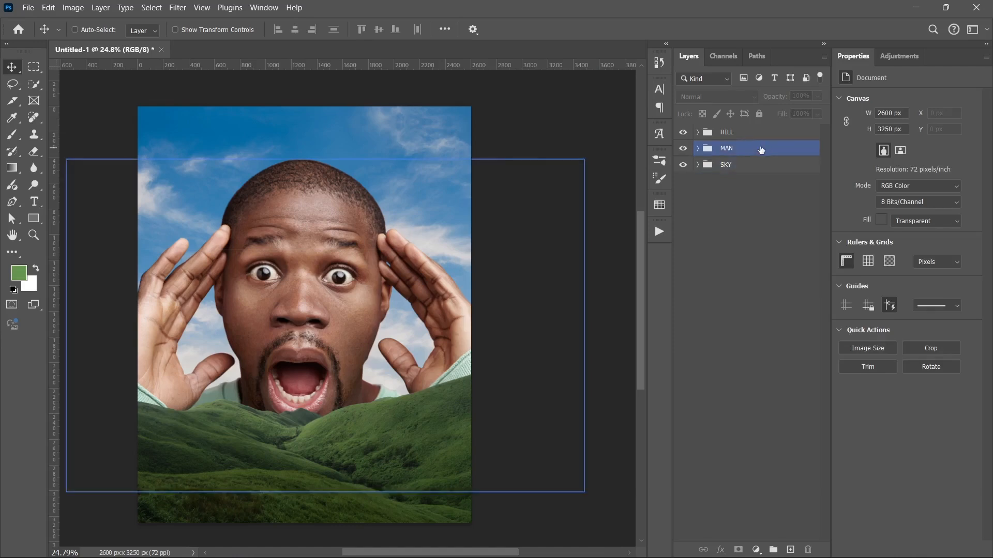
pyautogui.click(34, 201)
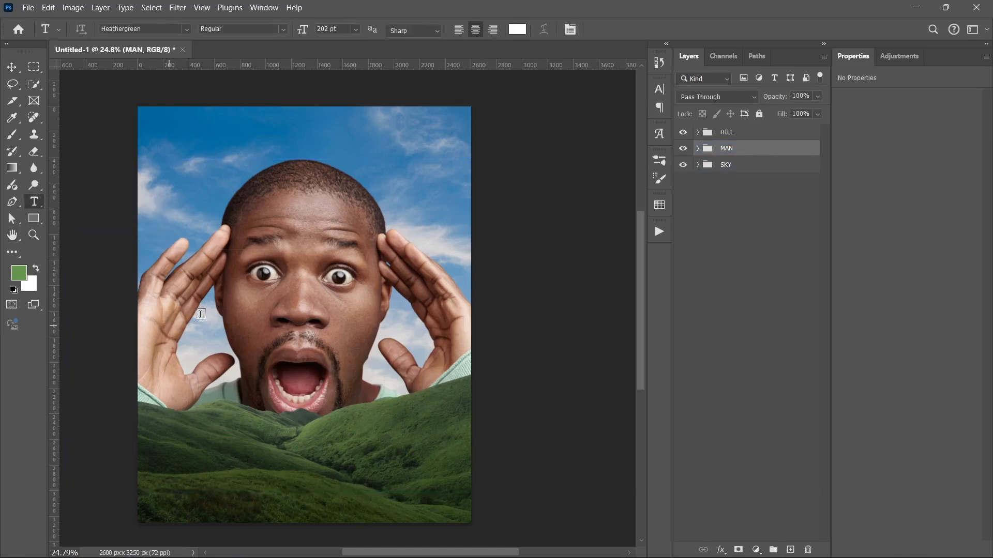
pyautogui.click(327, 381)
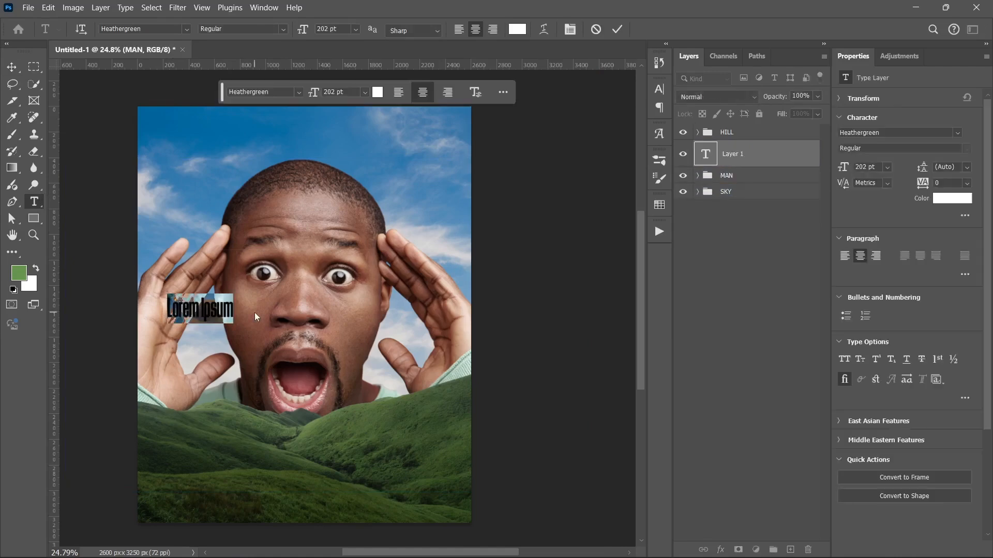
pyautogui.write('aug')
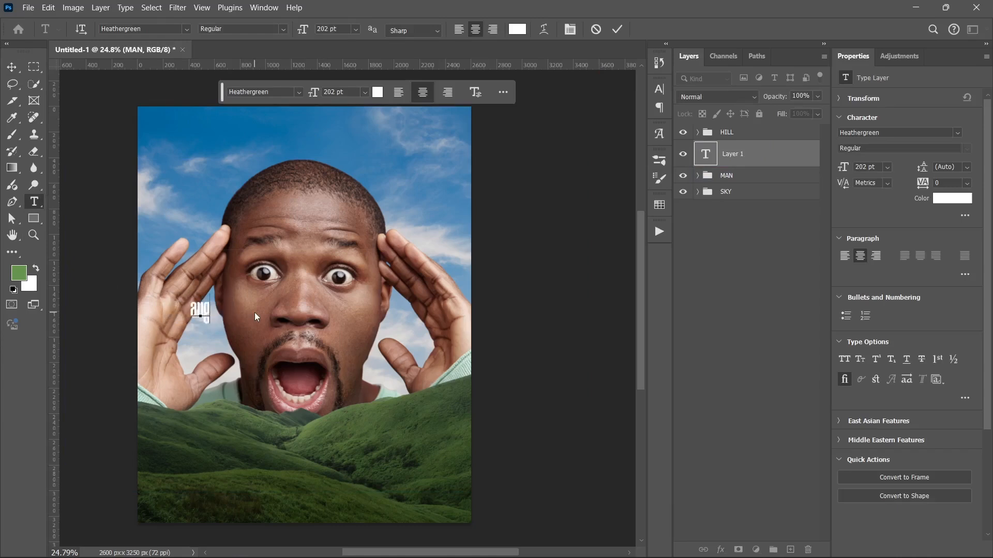
pyautogui.write('ust')
pyautogui.hotkey('ctrl', 'Return')
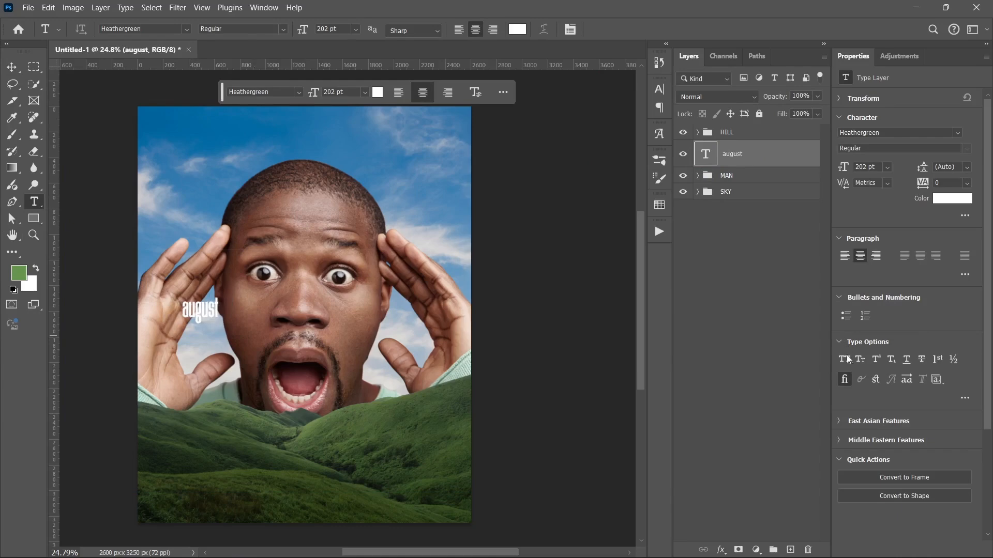
pyautogui.click(844, 359)
# Scale the AUGUST text proportionally to about 664% (1341.84 pt), place it over the lower face behind the hills, and centre it horizontally.
pyautogui.hotkey('ctrl', 't')
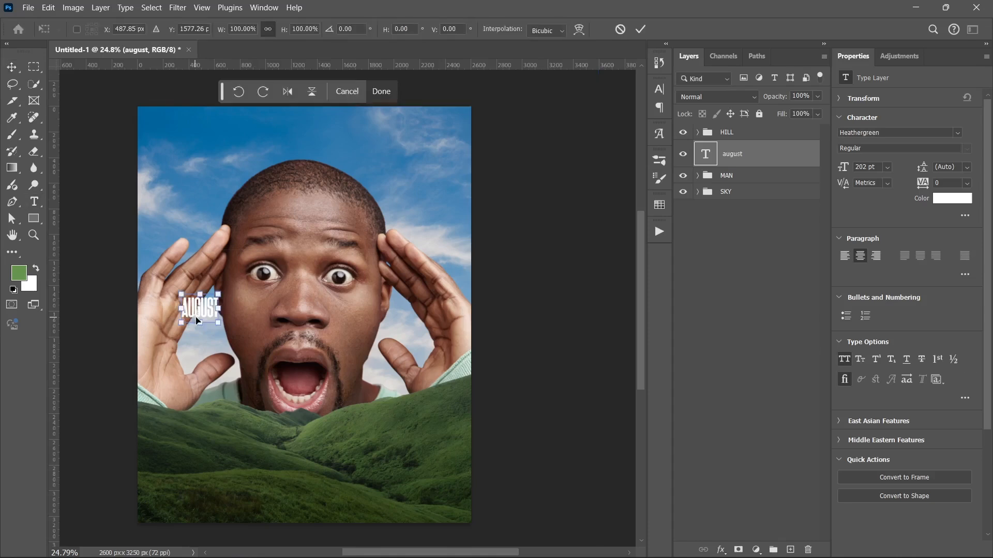
pyautogui.moveTo(216, 324); pyautogui.dragTo(515, 517)
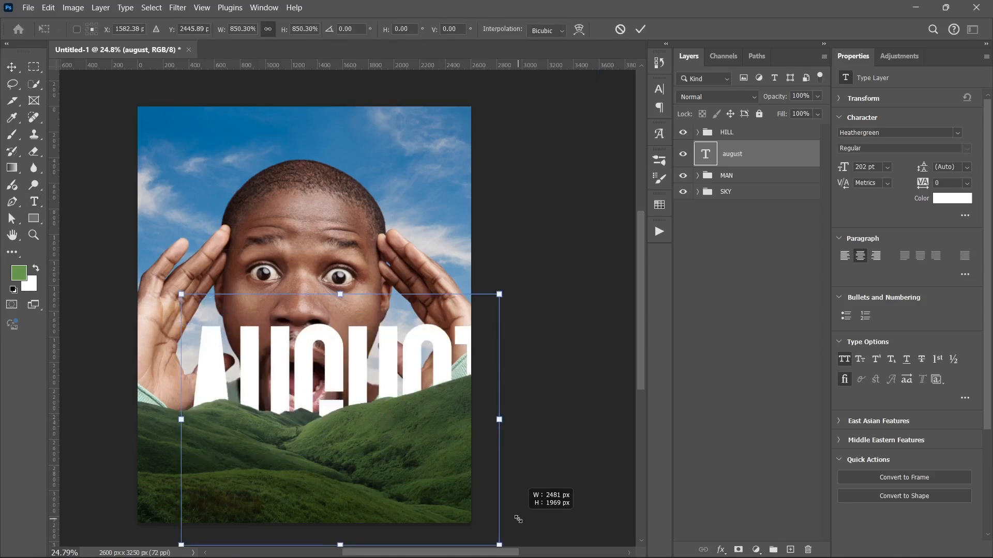
pyautogui.moveTo(225, 266); pyautogui.dragTo(232, 274)
pyautogui.moveTo(442, 221); pyautogui.dragTo(392, 337)
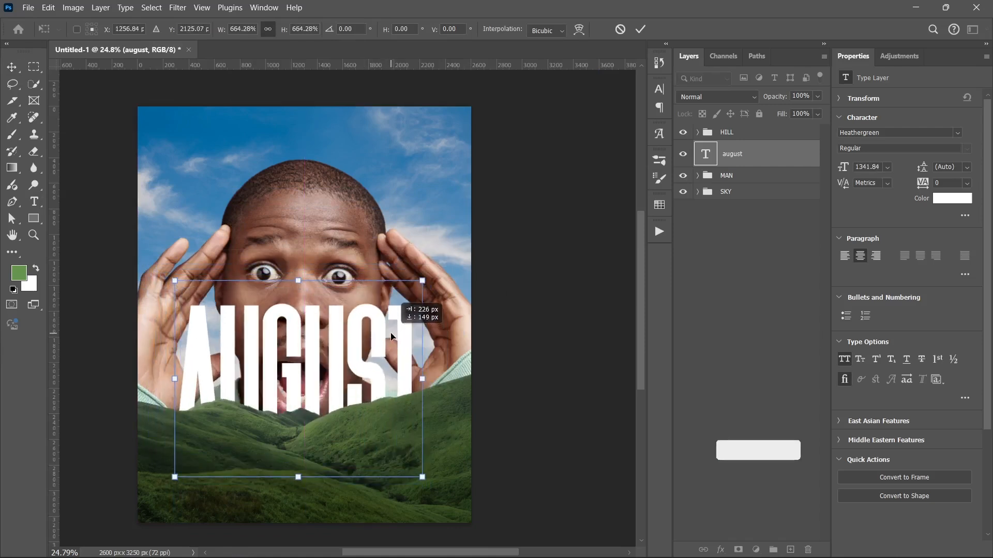
pyautogui.press('Return')
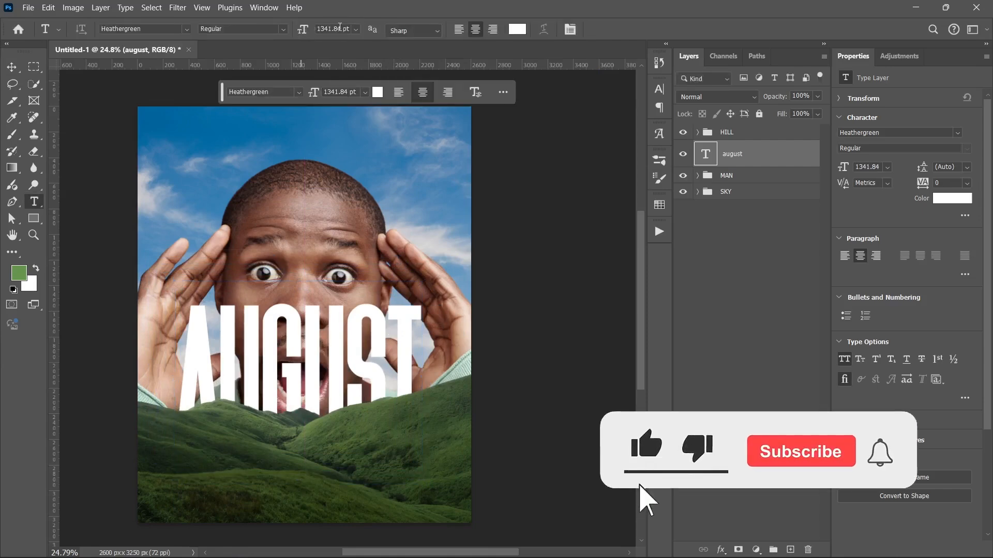
pyautogui.press('v')
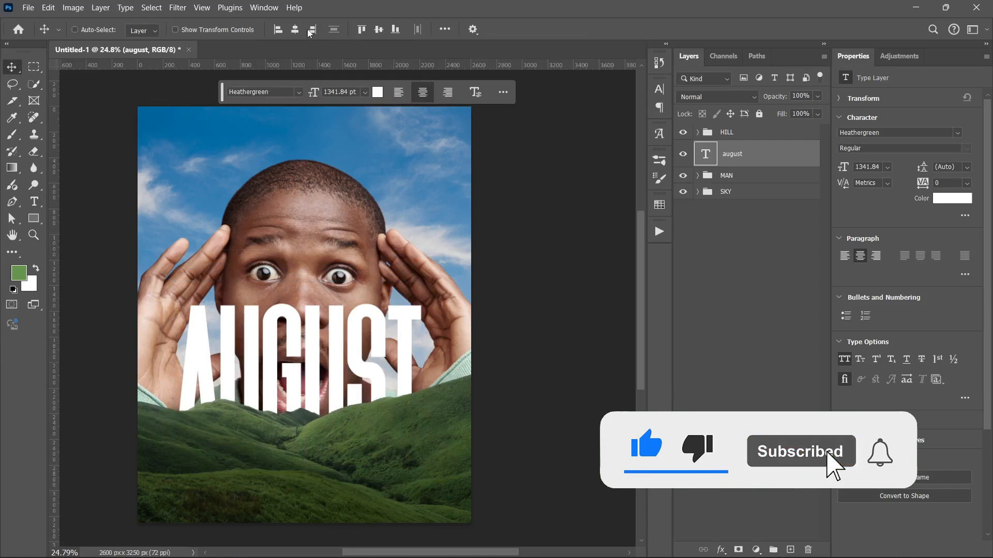
pyautogui.click(295, 30)
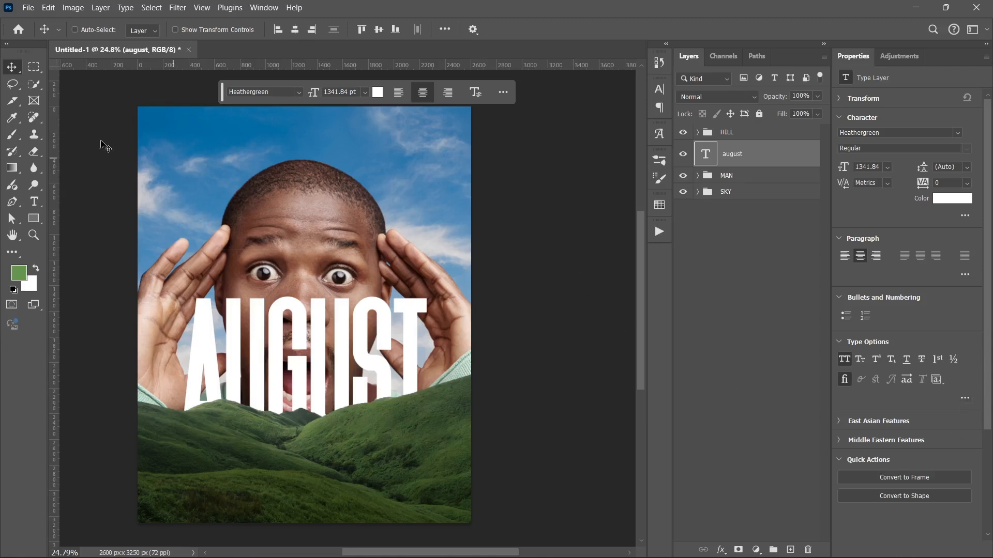
# Create a new layer above the august text and choose the RB Cloud Brush 01 brush, resized to about 1982 px.
pyautogui.click(790, 550)
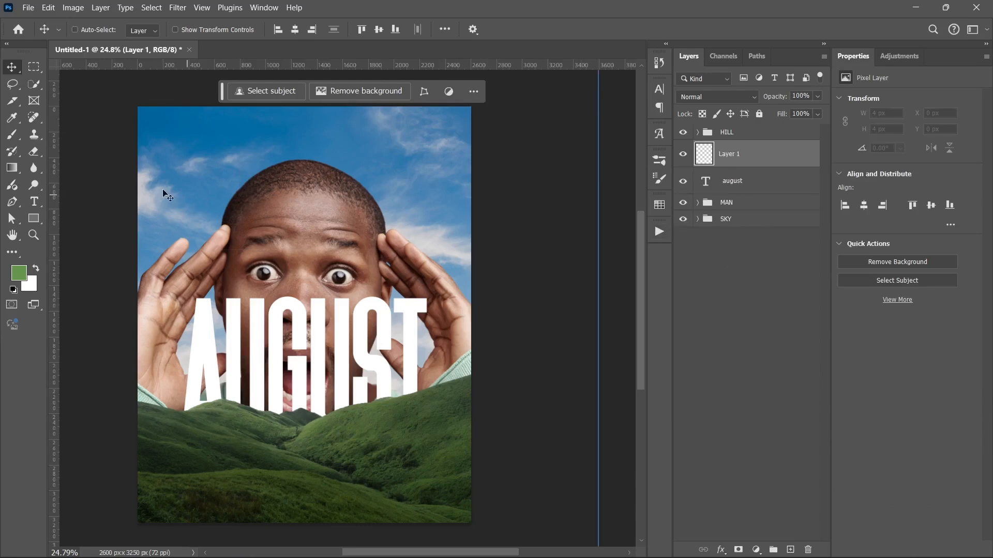
pyautogui.click(14, 135)
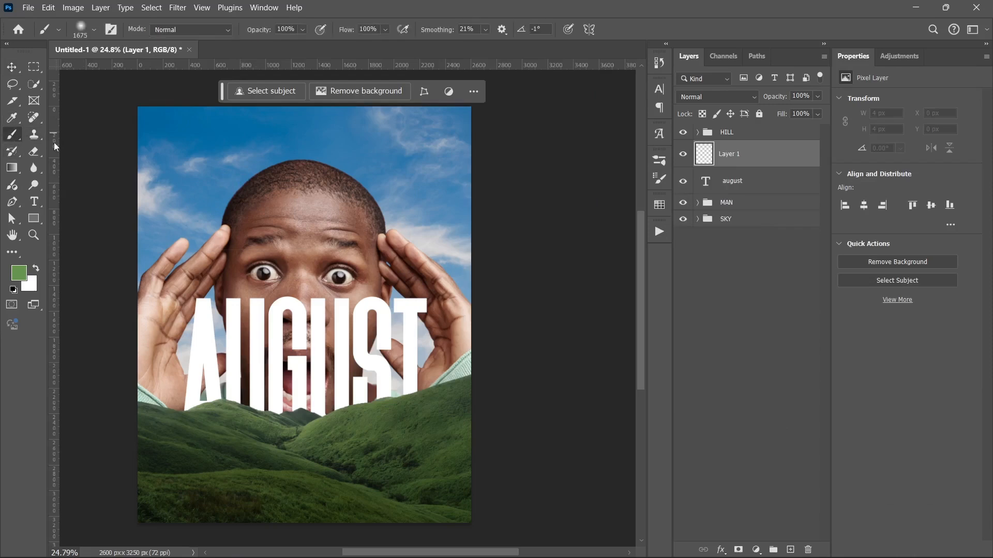
pyautogui.click(96, 30)
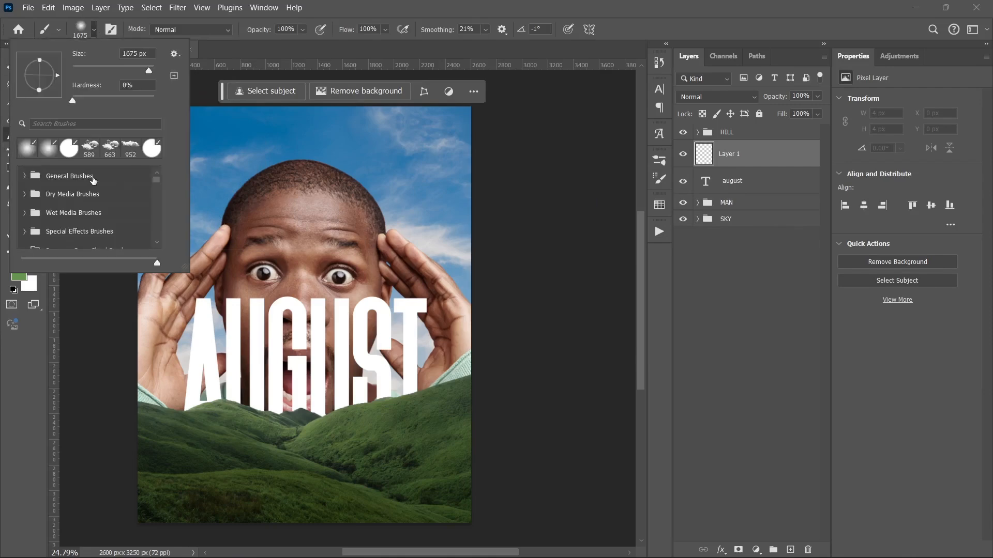
pyautogui.scroll(-3, 91, 196)
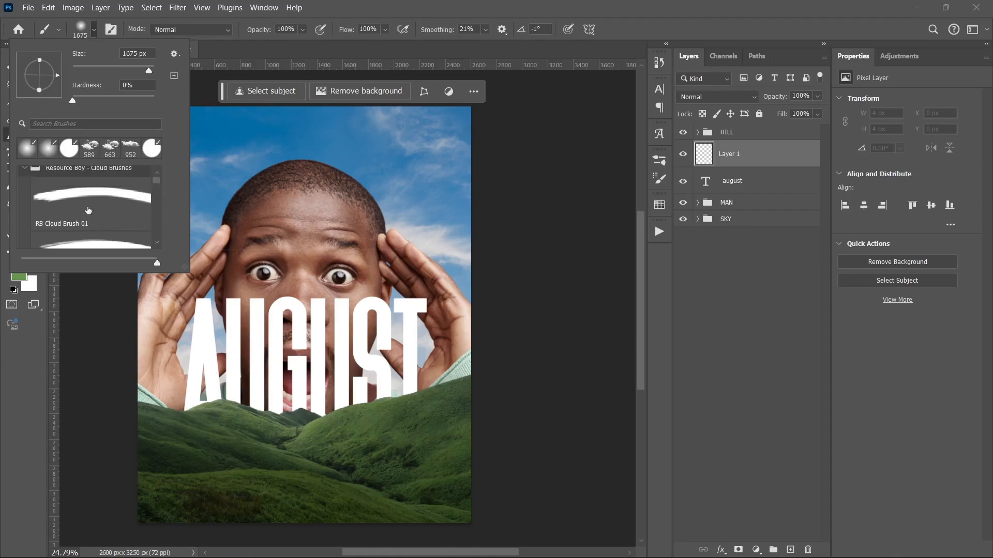
pyautogui.click(88, 210)
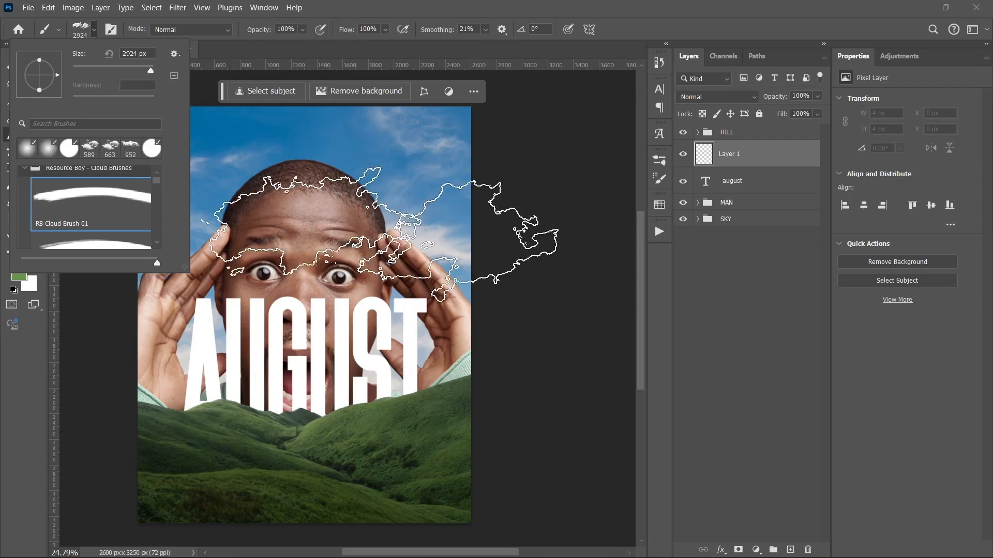
pyautogui.moveTo(376, 231); pyautogui.dragTo(229, 236)
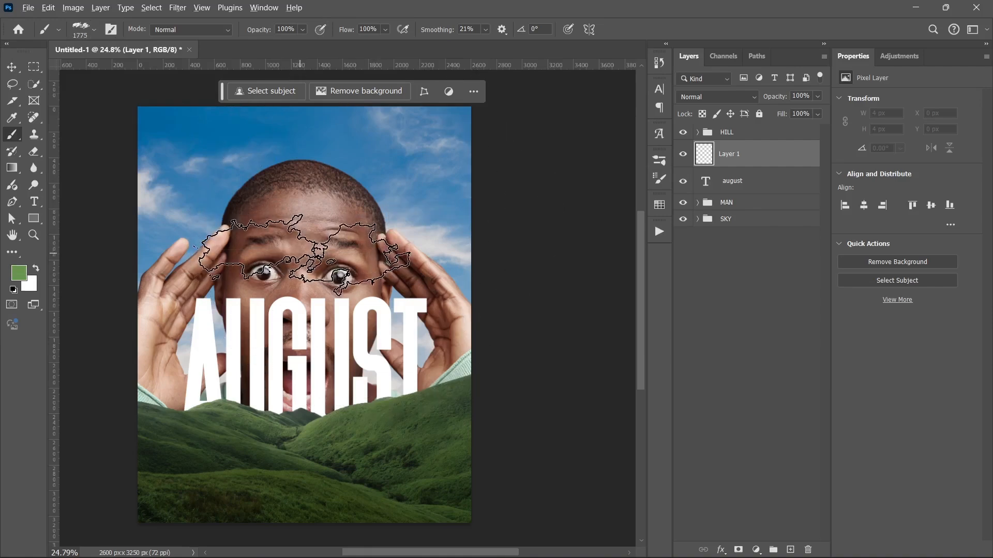
pyautogui.moveTo(317, 252); pyautogui.dragTo(344, 252)
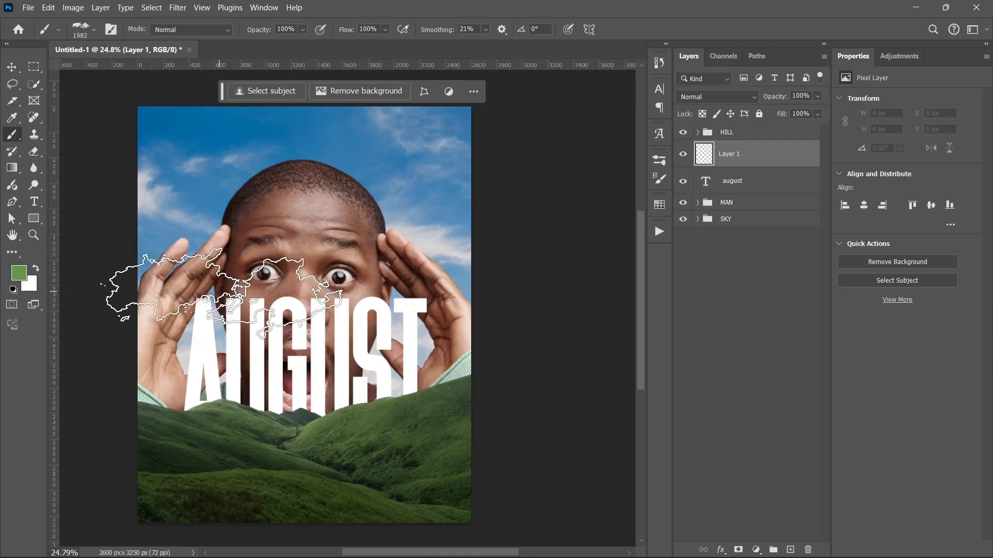
# Paint clouds along the hills' upper edge with light grey #d5d5d5 sampled from the sky and the brush at 1775 px.
pyautogui.press('x')
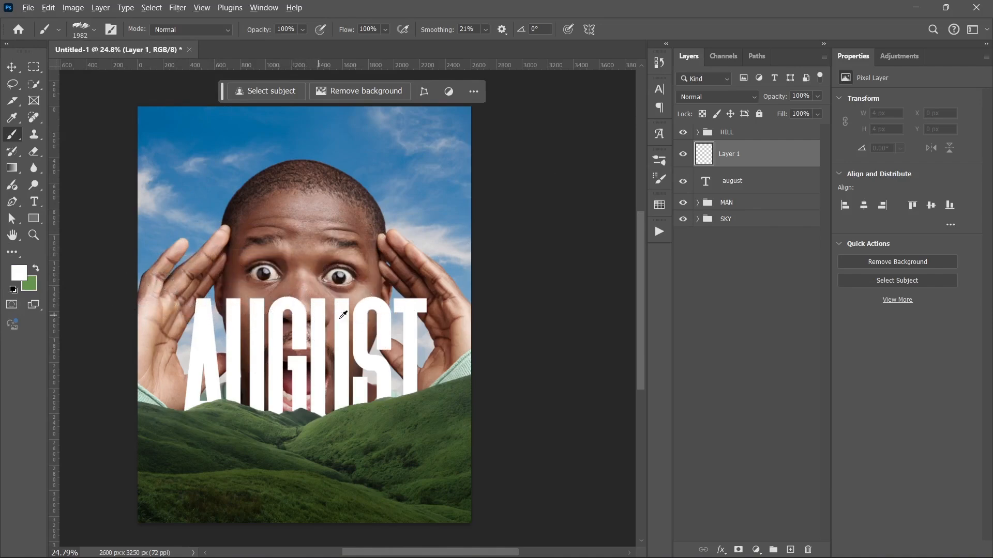
pyautogui.keyDown('alt'); pyautogui.click(431, 238); pyautogui.keyUp('alt')
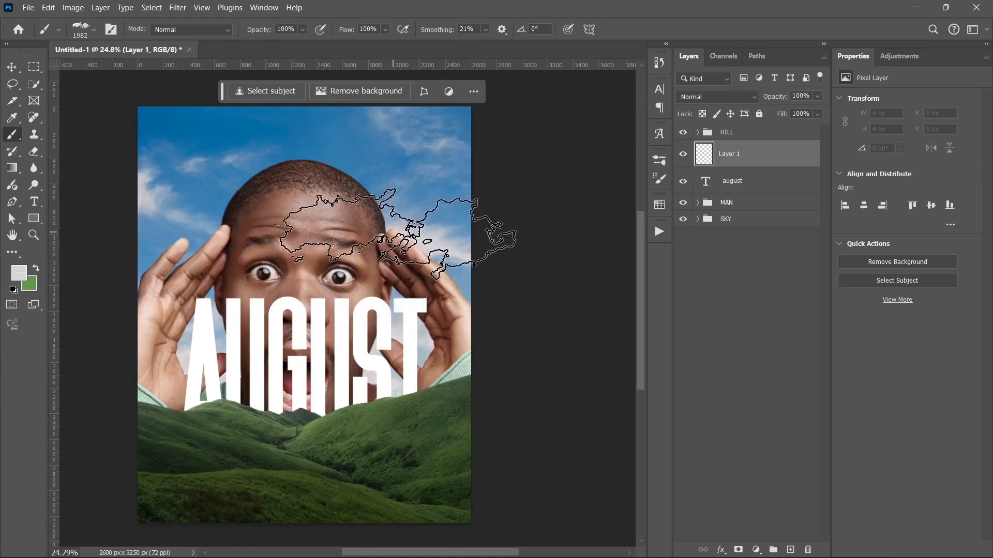
pyautogui.moveTo(283, 232); pyautogui.dragTo(263, 235)
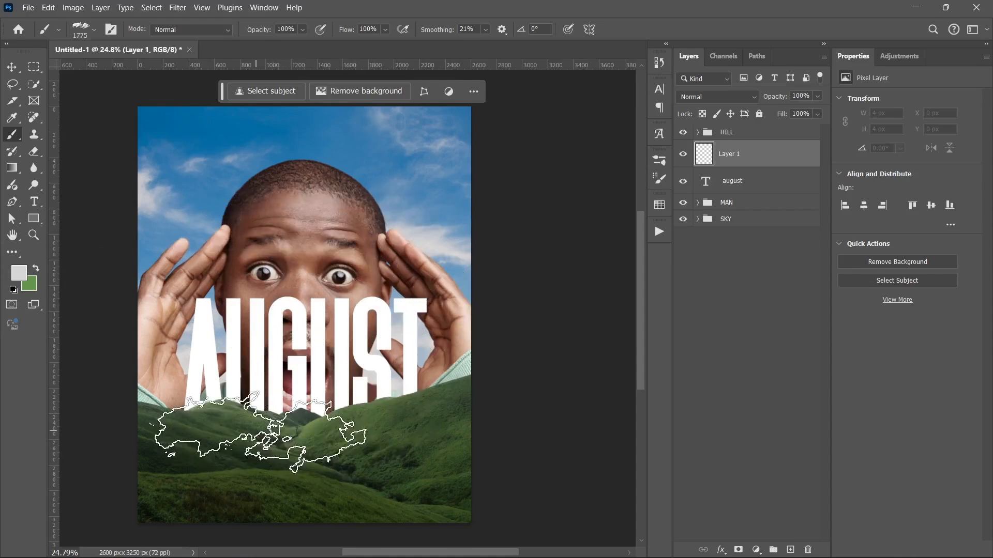
pyautogui.click(270, 439)
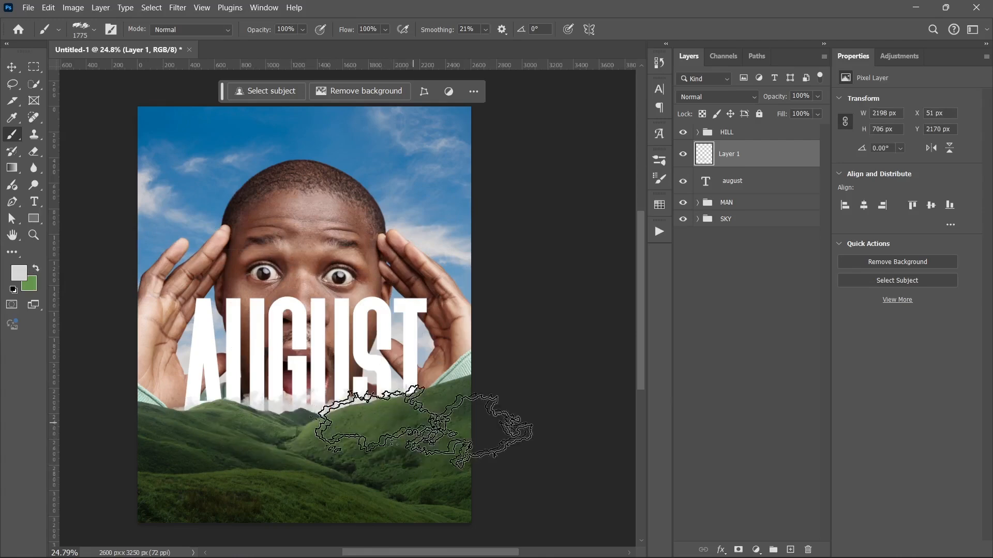
pyautogui.click(496, 414)
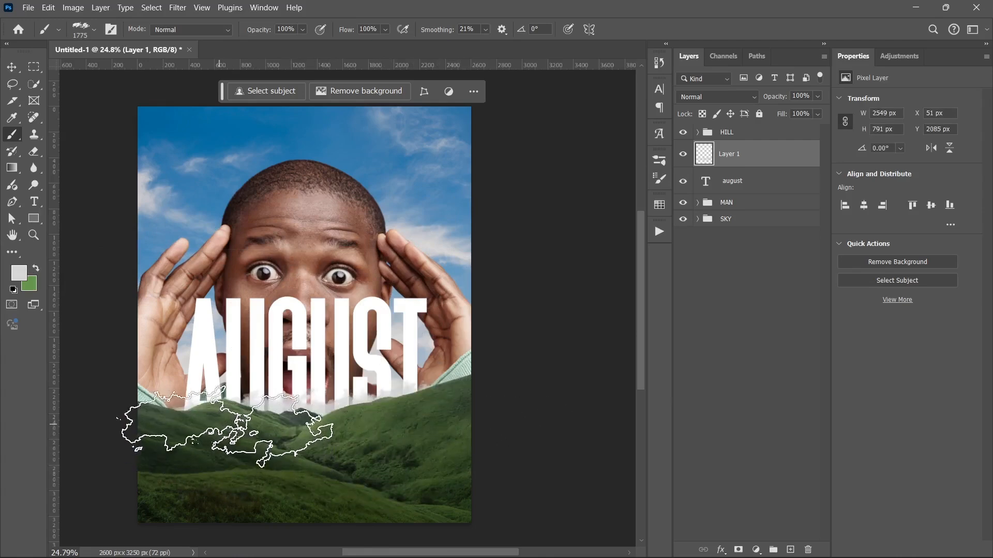
pyautogui.click(213, 437)
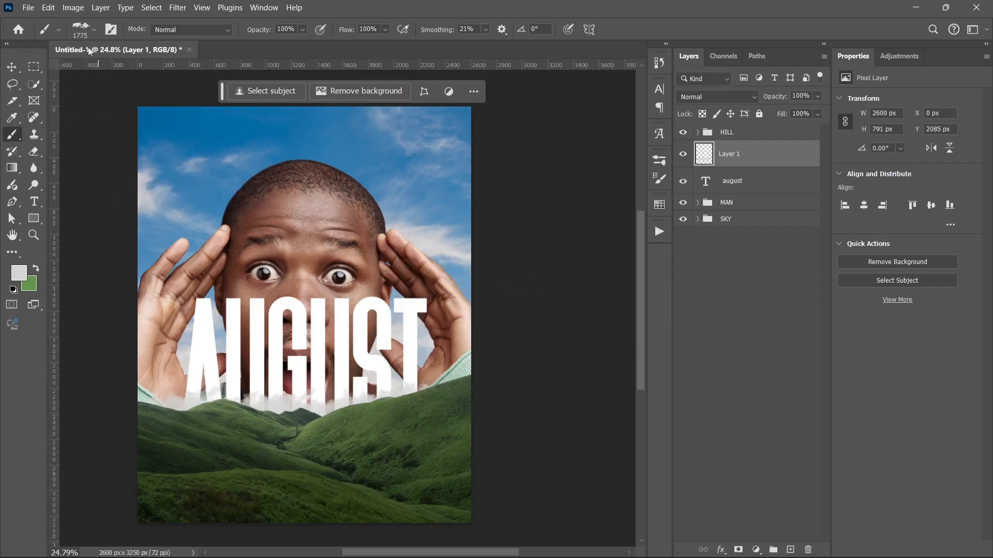
# Lighten the foreground colour to near white and paint clouds over the forehead, both hands and the sky around the head.
pyautogui.click(19, 273)
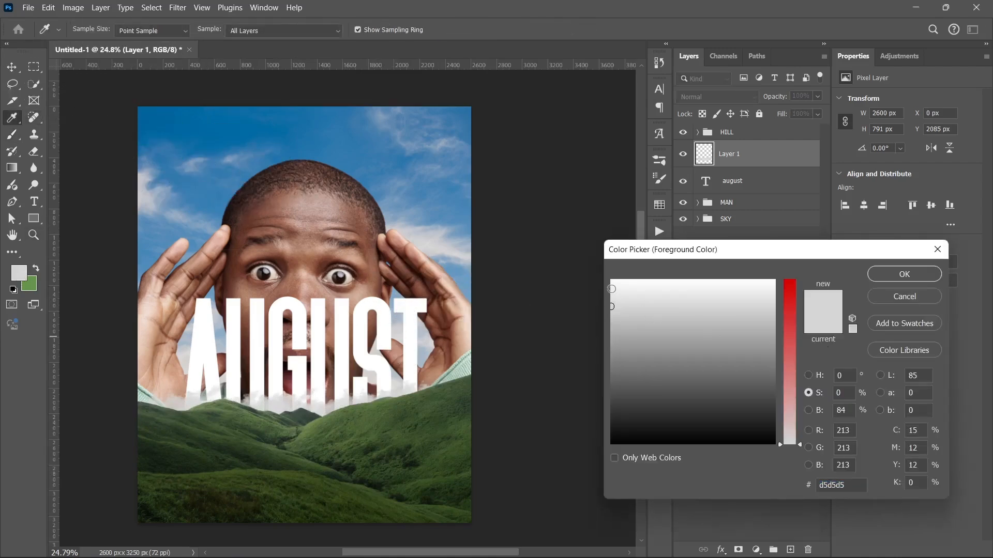
pyautogui.click(612, 289)
pyautogui.click(926, 274)
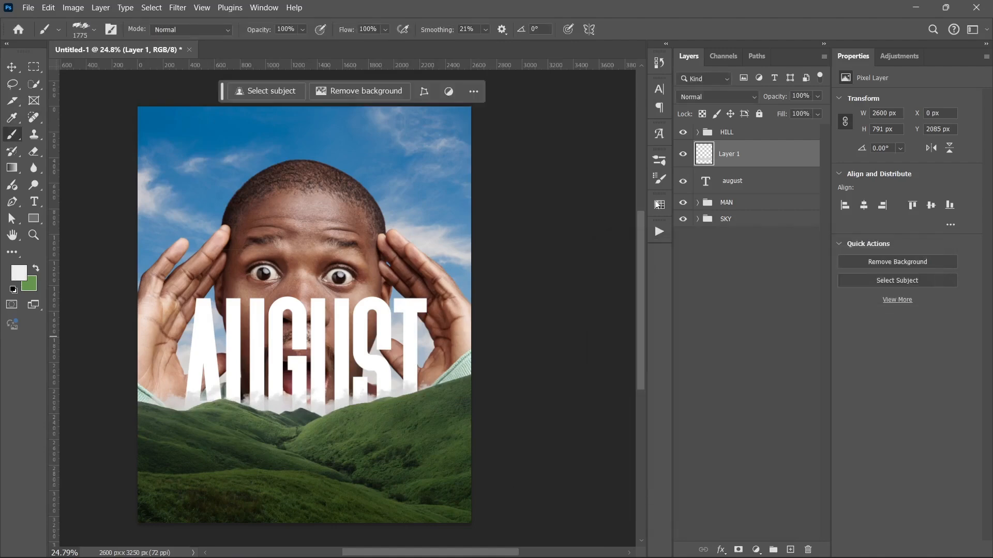
pyautogui.click(422, 202)
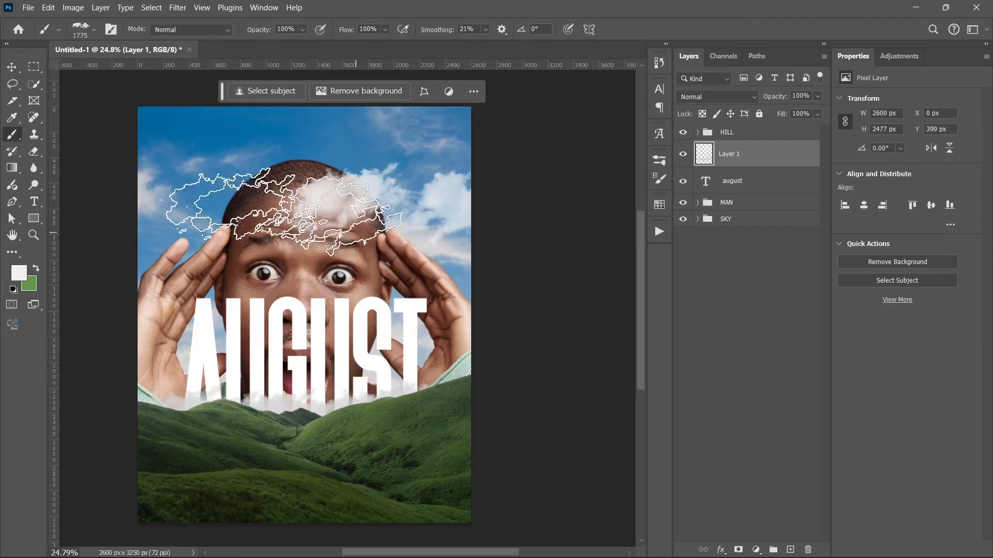
pyautogui.click(168, 199)
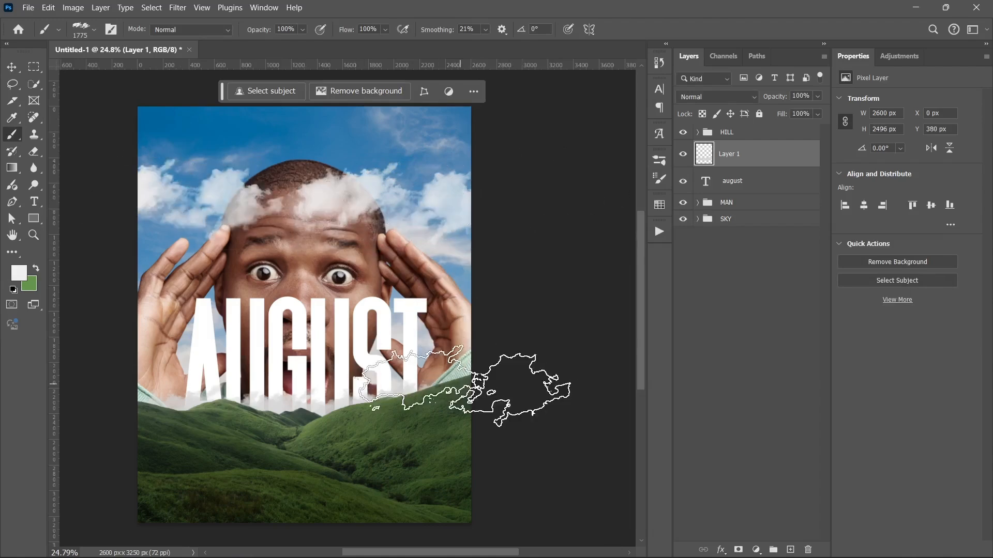
pyautogui.click(168, 343)
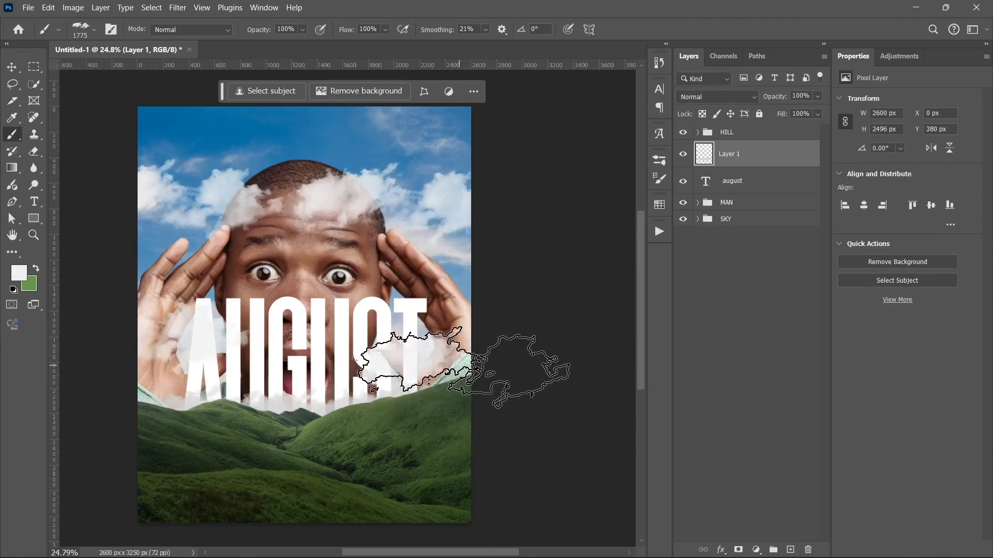
pyautogui.click(442, 166)
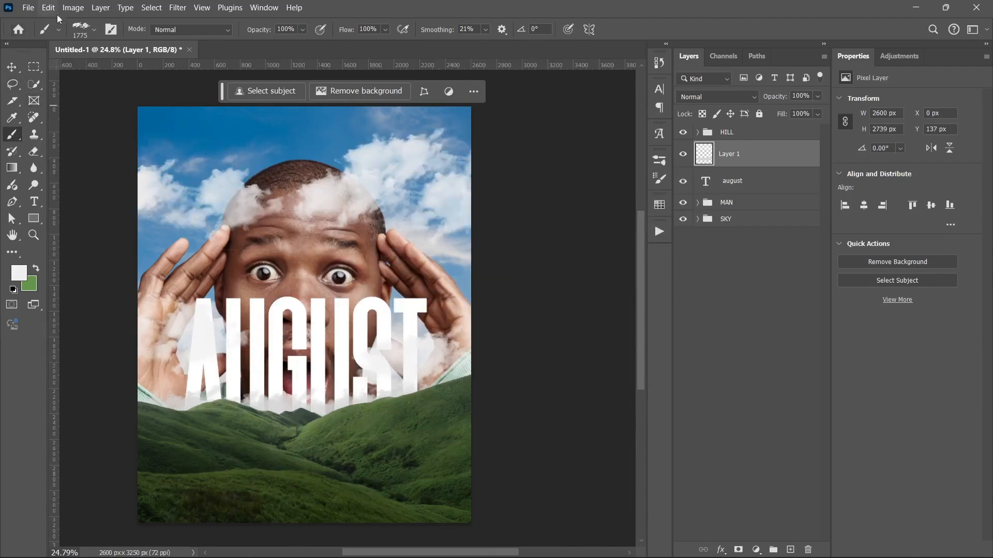
# Switch to the recent 952 px cloud brush, enlarge it to 1082 px, and paint more clouds in the sky left of the head.
pyautogui.click(94, 30)
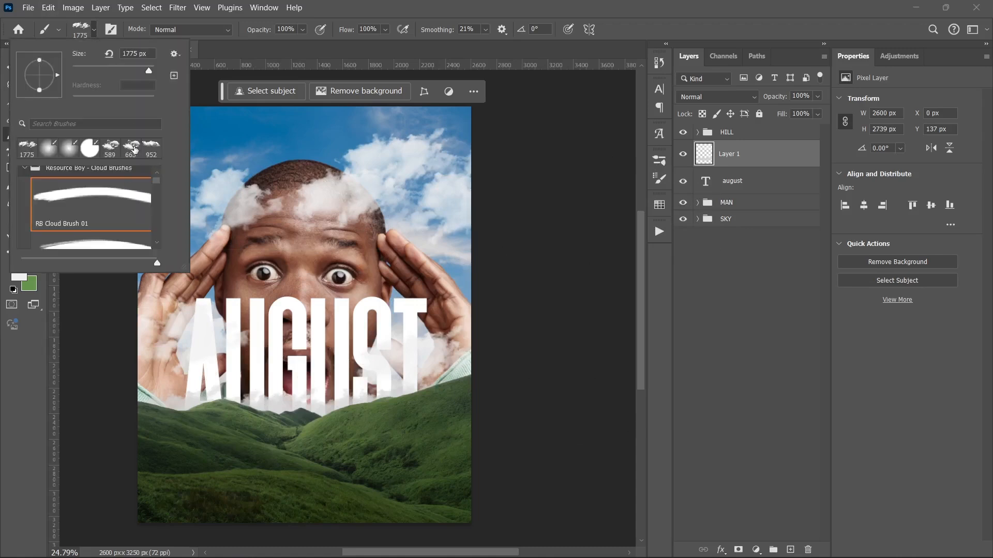
pyautogui.click(160, 150)
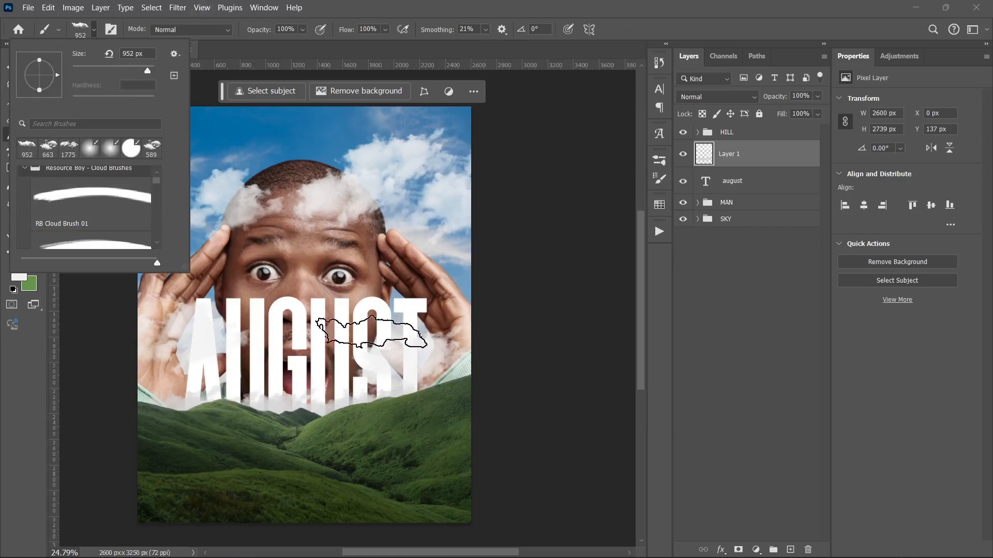
pyautogui.moveTo(372, 331); pyautogui.dragTo(381, 331)
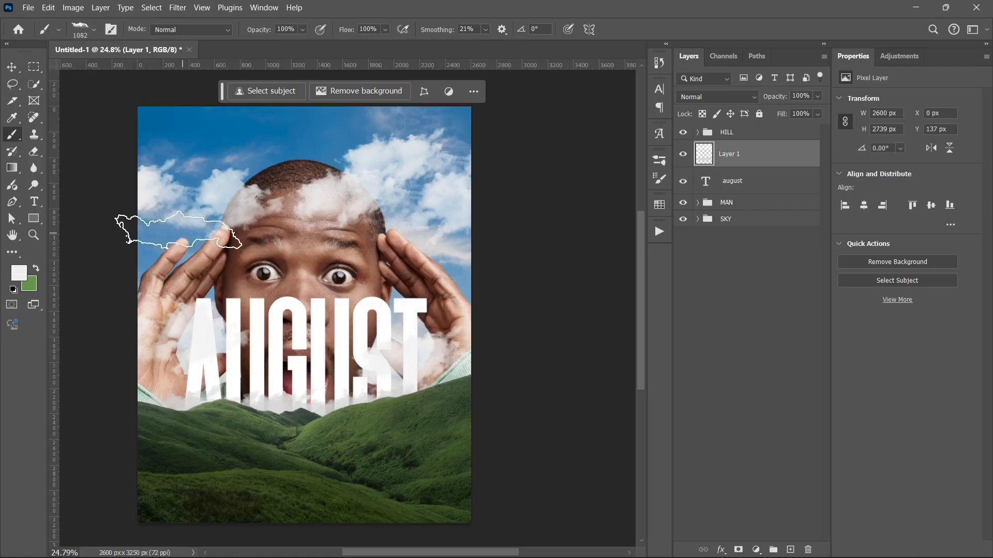
pyautogui.click(230, 168)
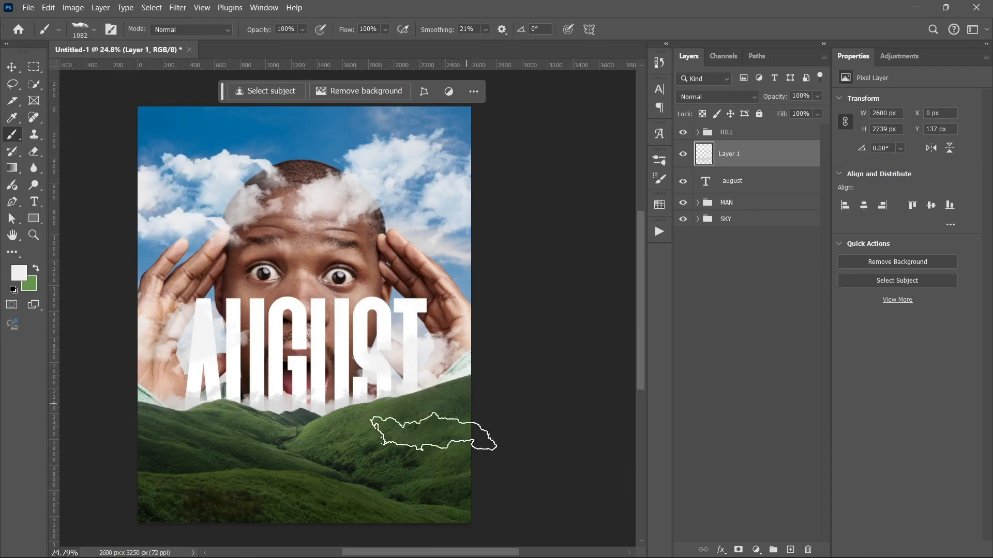
# Switch to the recent 663 px cloud brush and stamp clouds over both hands and near the base of the letter A.
pyautogui.click(94, 31)
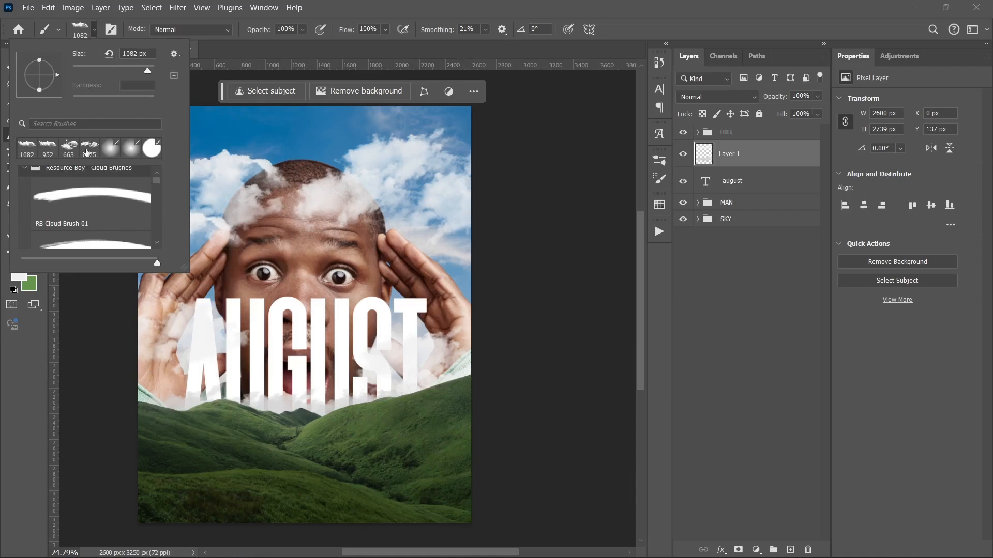
pyautogui.click(69, 147)
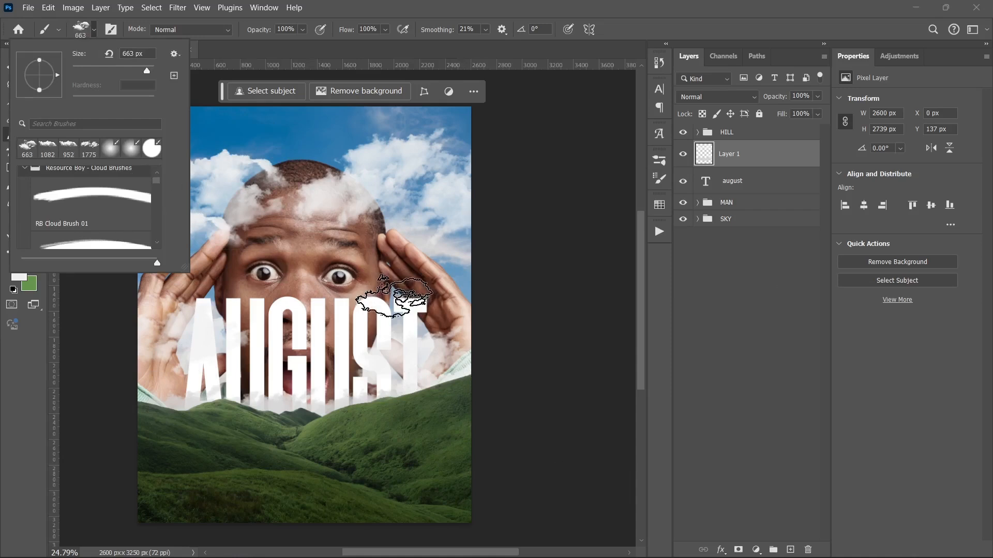
pyautogui.click(391, 289)
pyautogui.click(181, 293)
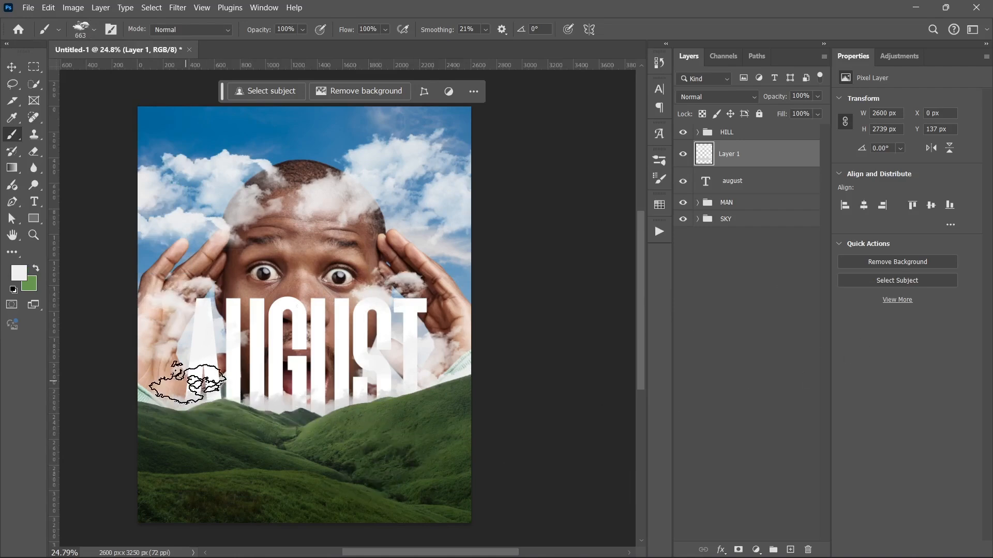
pyautogui.click(188, 383)
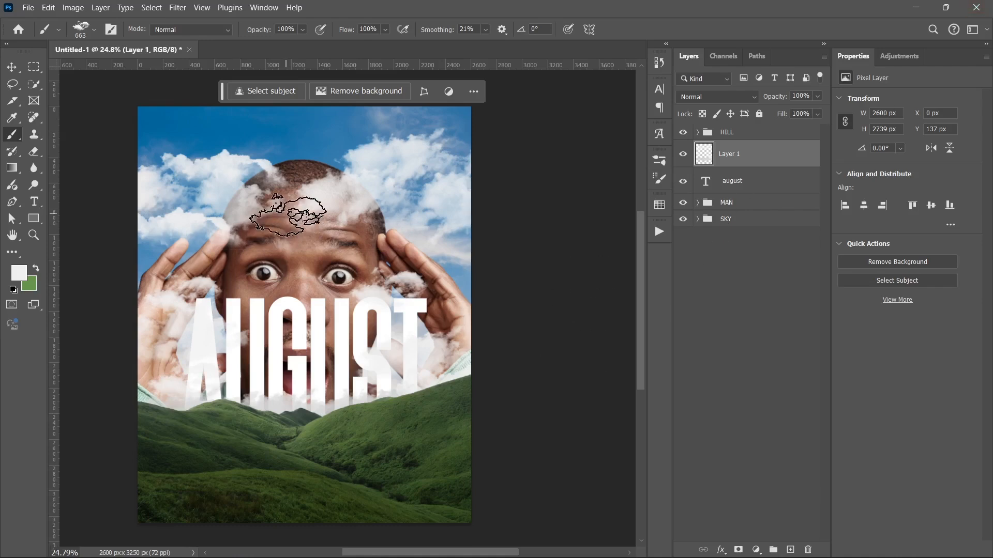
# Group the painted cloud layer with the august text layer and name the group CLOUDS AND TEXT.
pyautogui.press('v')
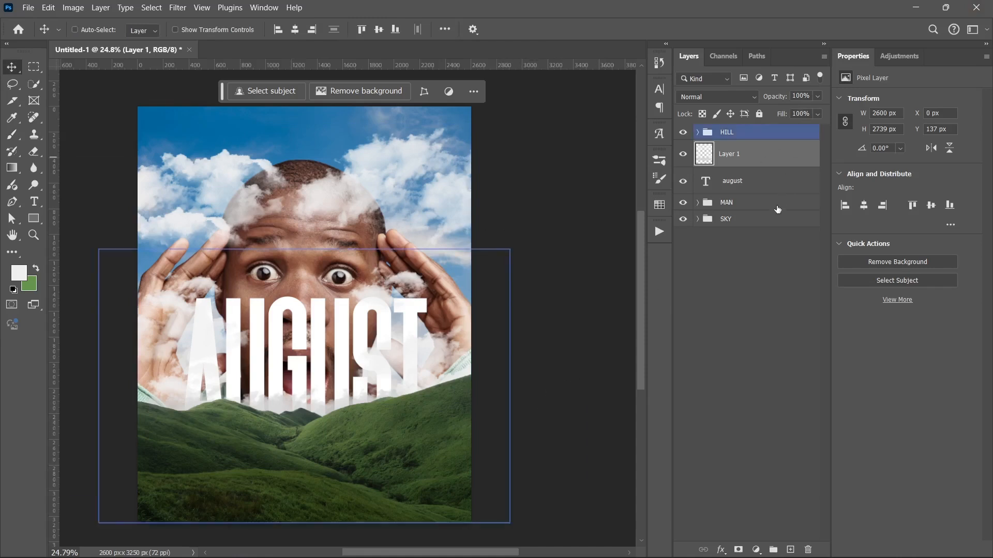
pyautogui.keyDown('shift'); pyautogui.click(762, 182); pyautogui.keyUp('shift')
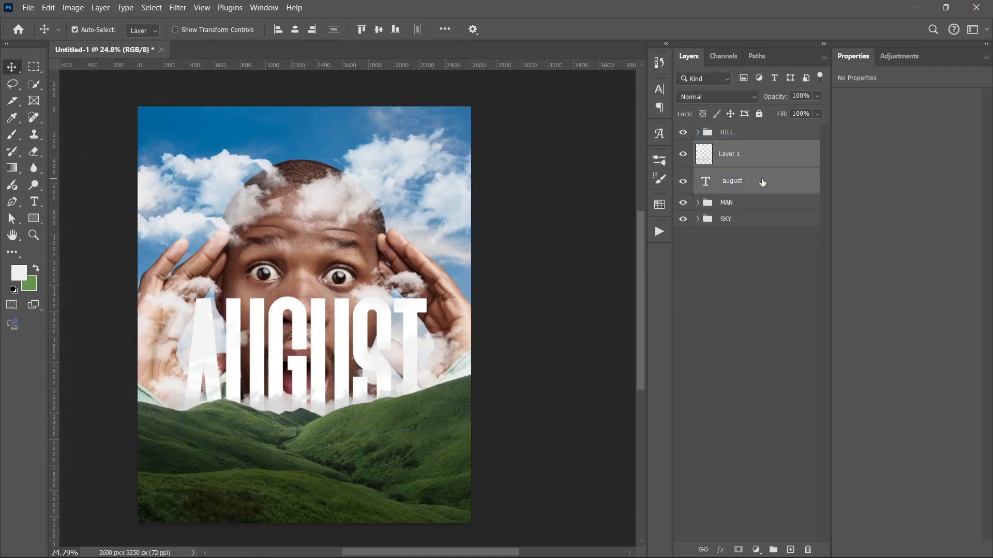
pyautogui.hotkey('ctrl', 'g')
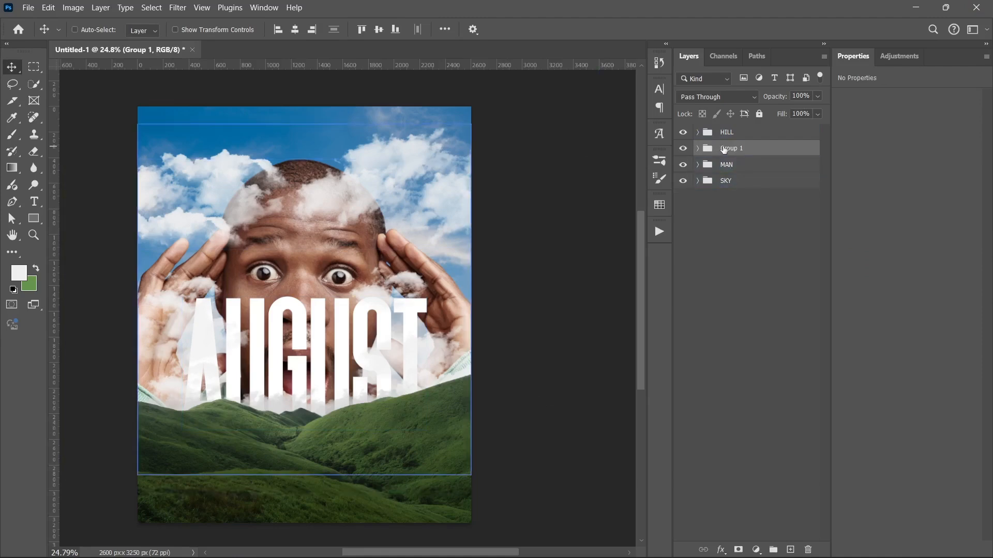
pyautogui.doubleClick(724, 148)
pyautogui.write('CLOUDS AND TEXT')
pyautogui.press('Return')
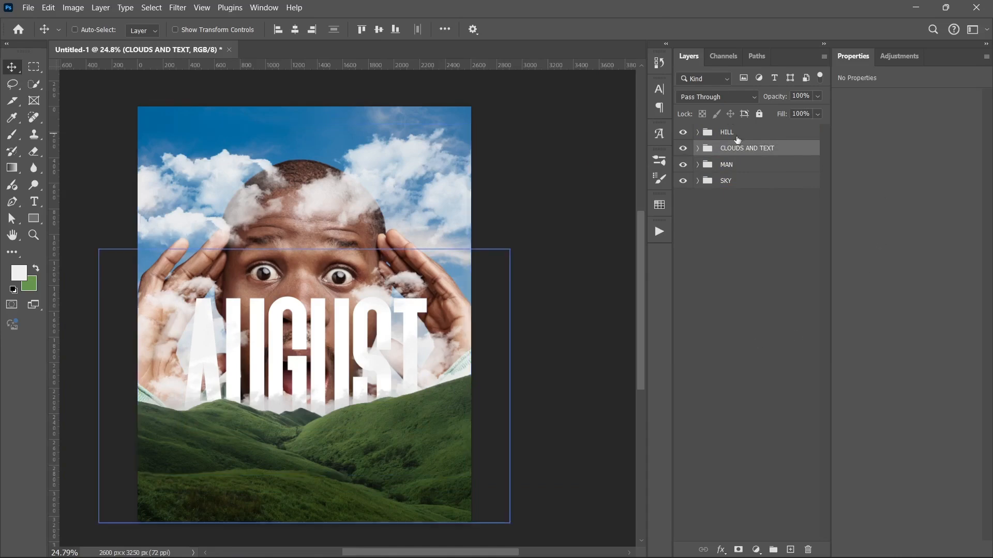
# Place Birds PNG from the August Don Reach Assets folder above the man's head and move its layer between the MAN and SKY groups.
pyautogui.click(750, 133)
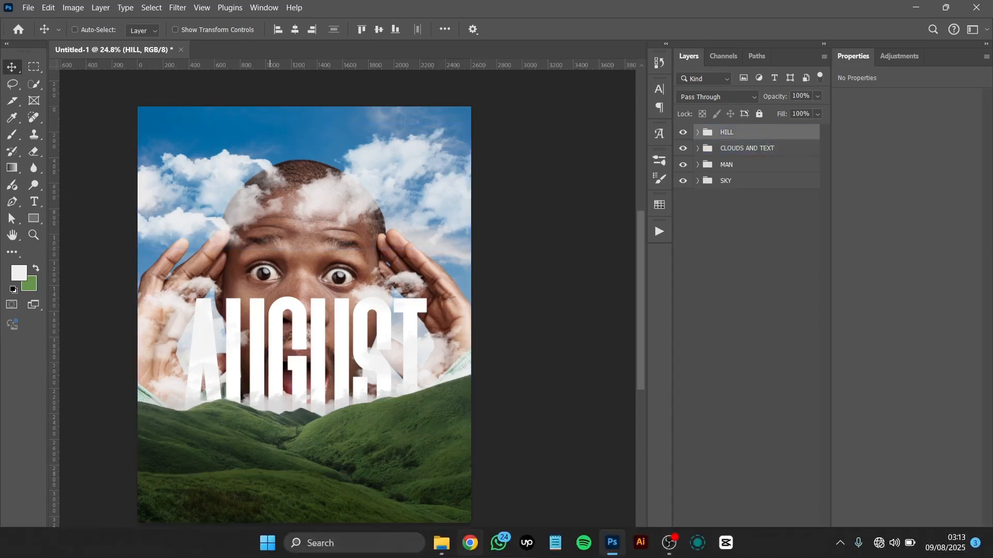
pyautogui.click(448, 547)
pyautogui.click(391, 201)
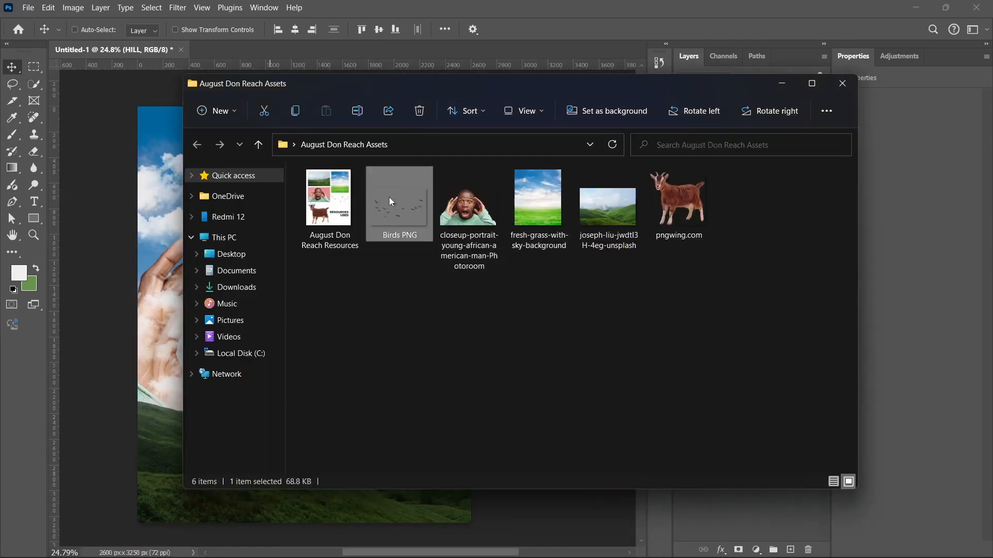
pyautogui.moveTo(404, 205); pyautogui.dragTo(153, 271)
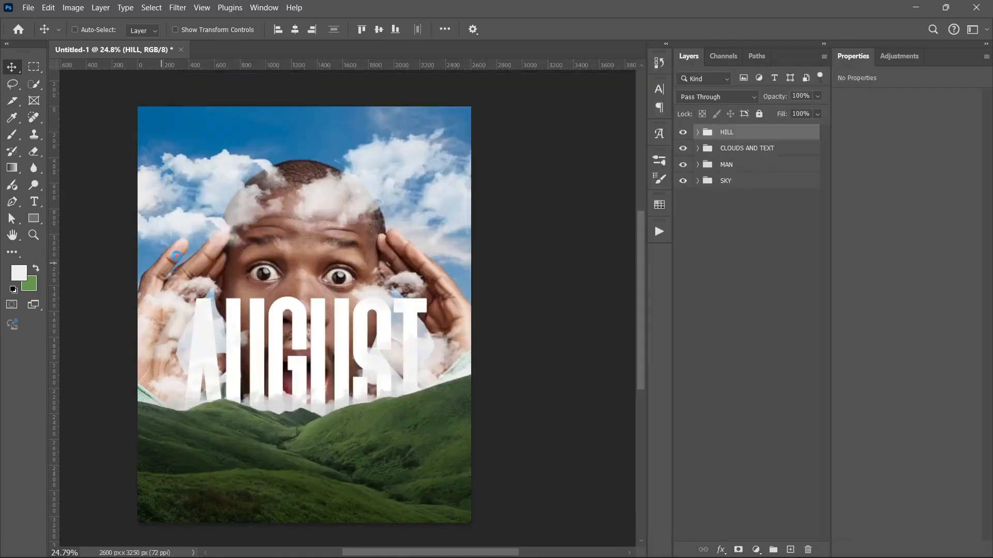
pyautogui.moveTo(303, 311); pyautogui.dragTo(343, 145)
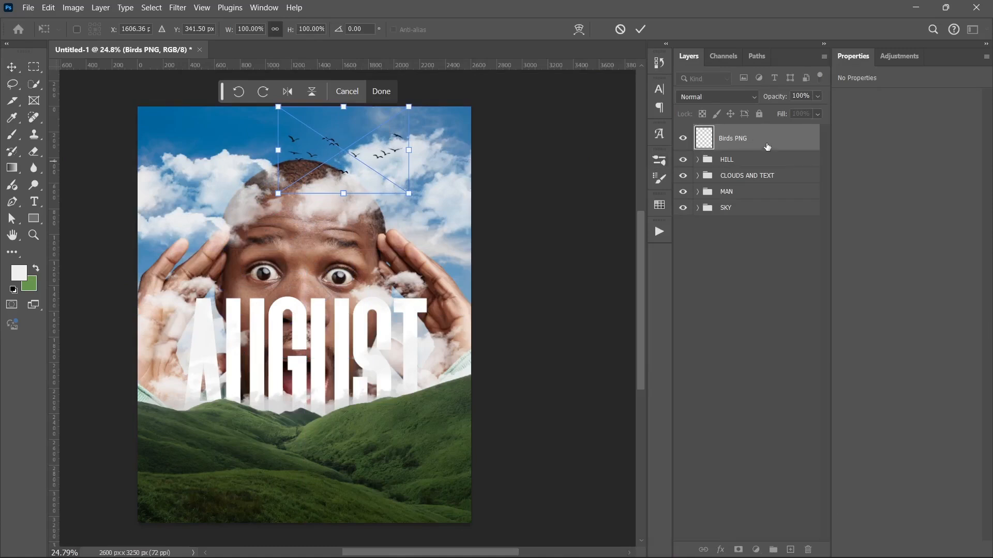
pyautogui.moveTo(767, 147); pyautogui.dragTo(767, 193)
pyautogui.moveTo(768, 200); pyautogui.dragTo(768, 201)
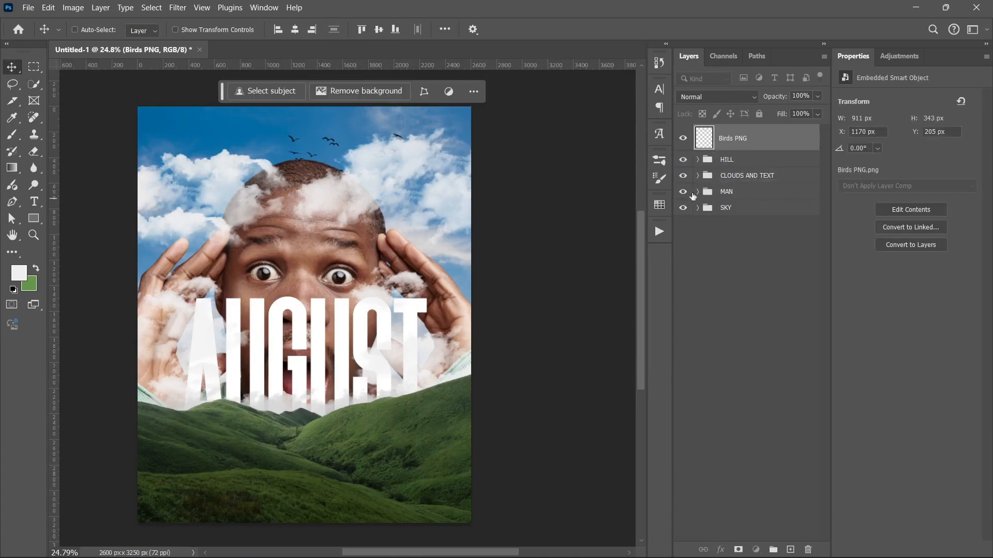
# Shrink the birds above the head and put a 635 x 239 px copy in the sky at X -231, Y 214 px.
pyautogui.hotkey('ctrl', 't')
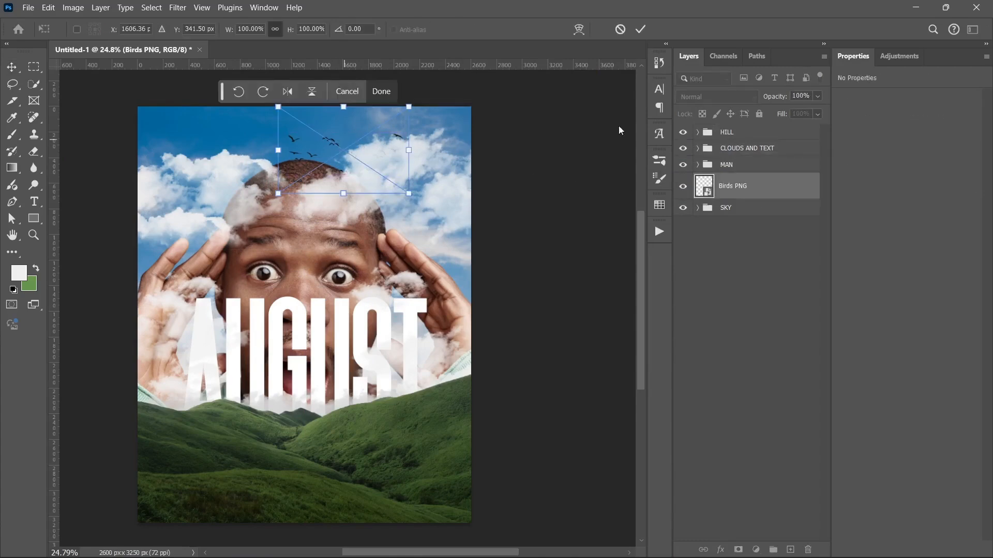
pyautogui.moveTo(409, 151); pyautogui.dragTo(137, 147)
pyautogui.press('Return')
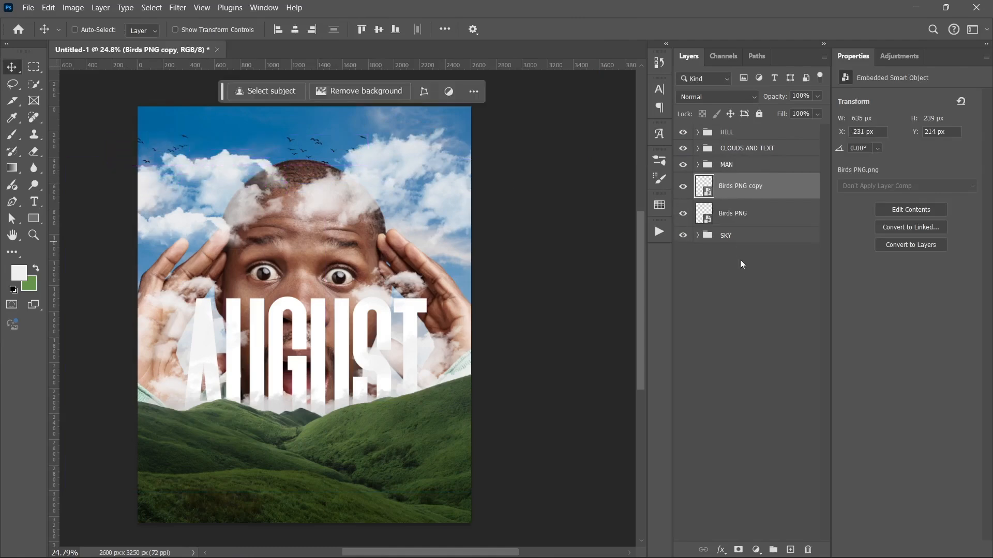
# Group the two birds layers and name the group BIRDS.
pyautogui.keyDown('shift'); pyautogui.click(764, 220); pyautogui.keyUp('shift')
pyautogui.hotkey('ctrl', 'g')
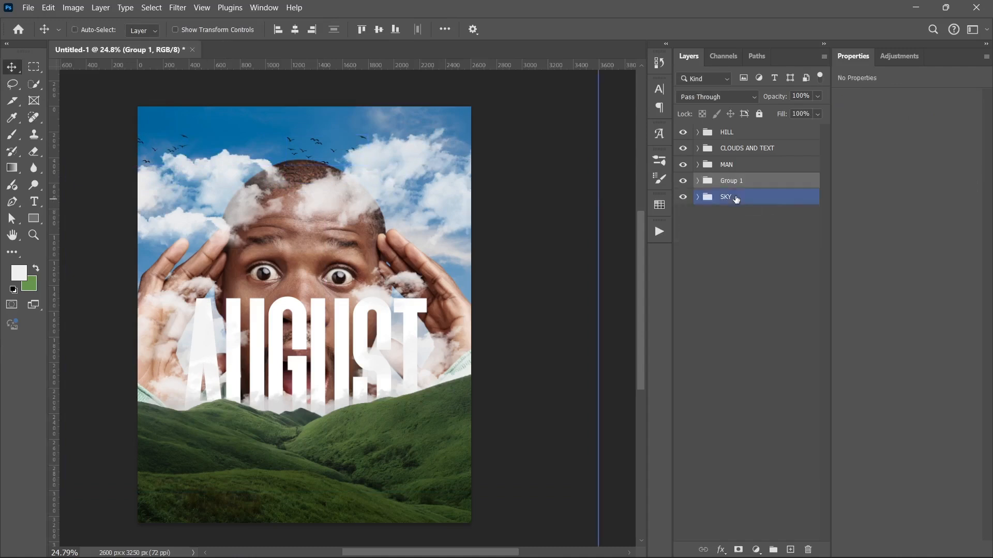
pyautogui.doubleClick(729, 180)
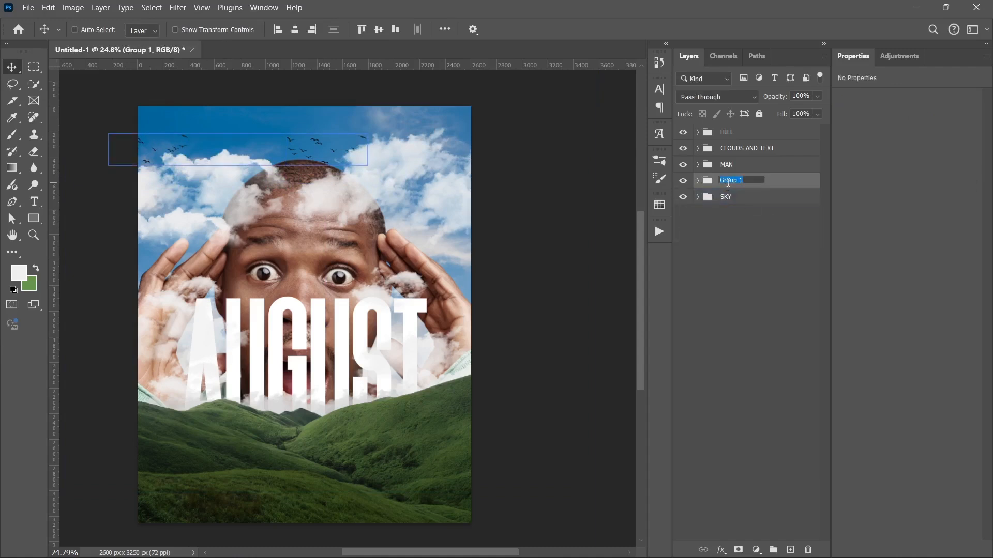
pyautogui.write('Bi')
pyautogui.press('Return')
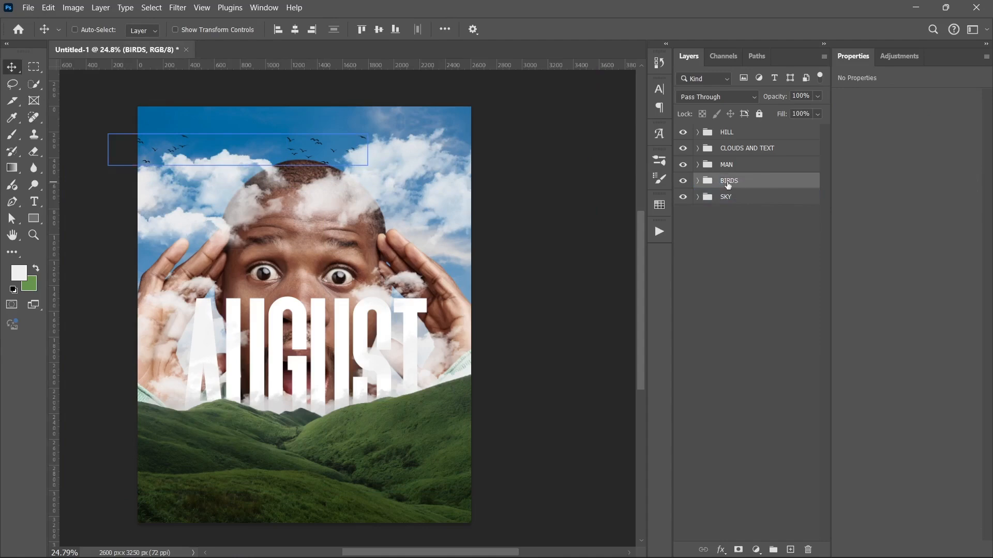
pyautogui.click(755, 308)
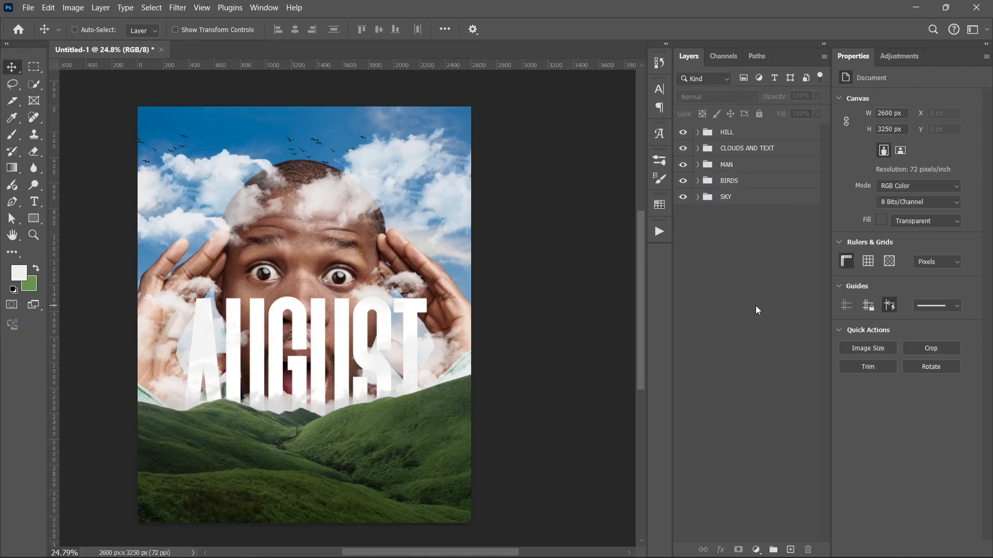
# Place the pngwing.com goat image from the assets folder above the HILL group, over the hills below the letters A and U.
pyautogui.click(763, 196)
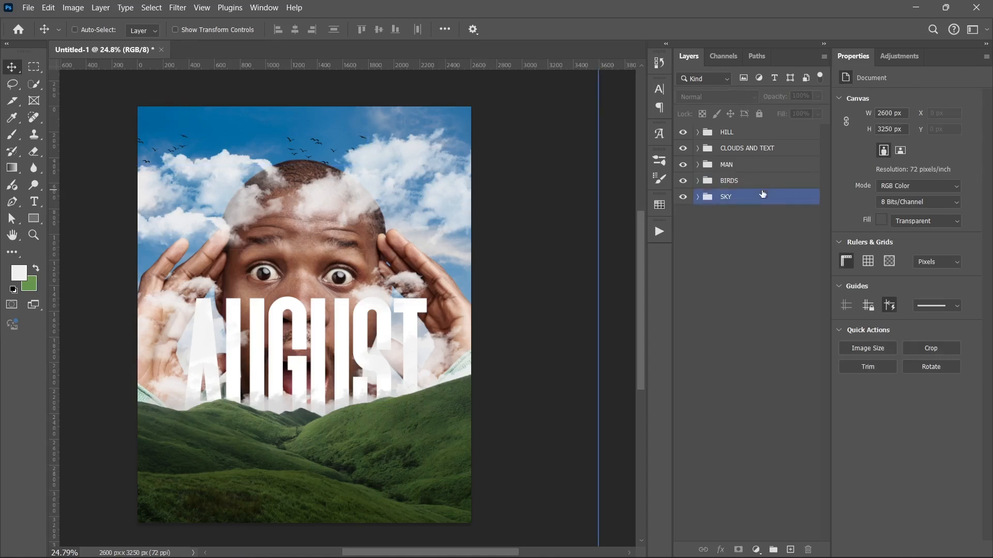
pyautogui.click(752, 132)
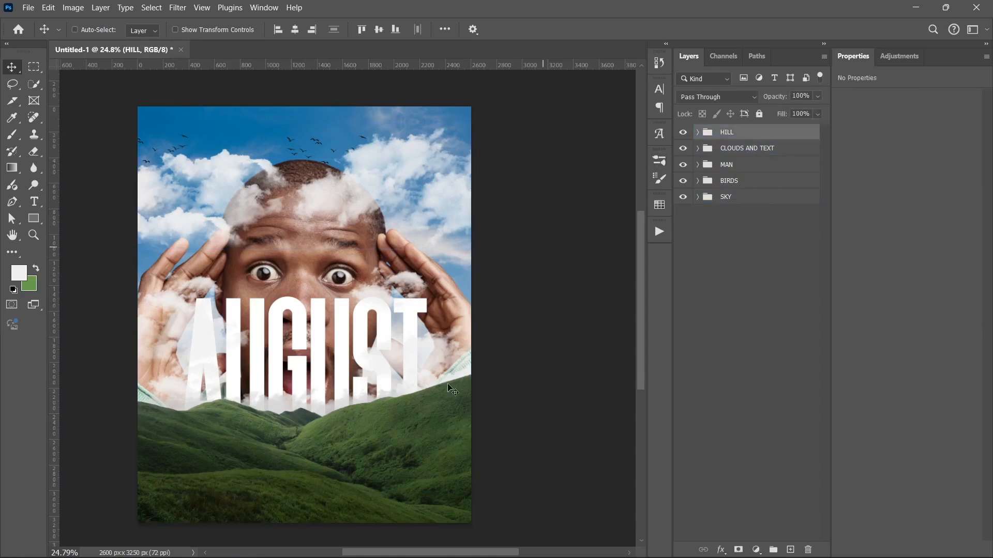
pyautogui.moveTo(207, 530)
pyautogui.click(449, 548)
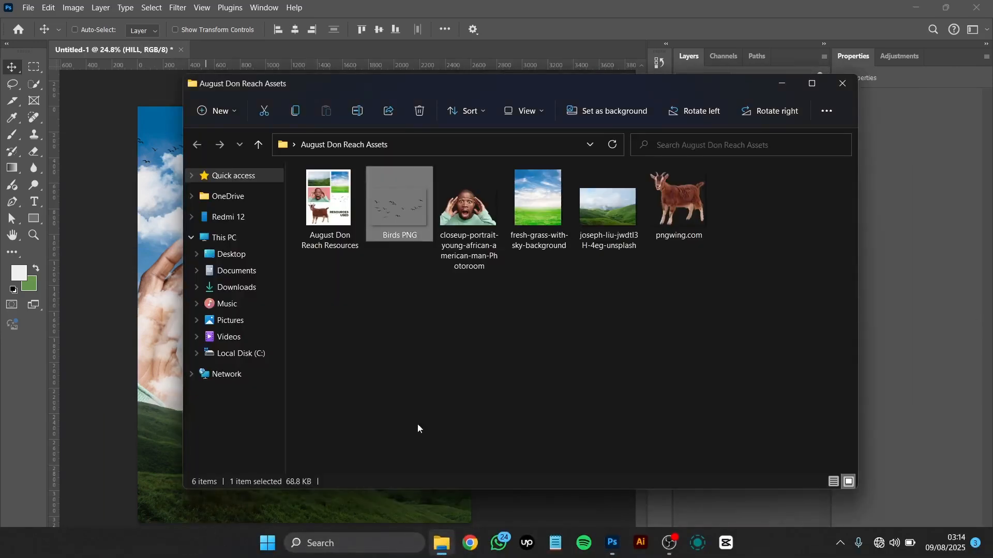
pyautogui.click(705, 207)
pyautogui.moveTo(688, 218); pyautogui.dragTo(156, 386)
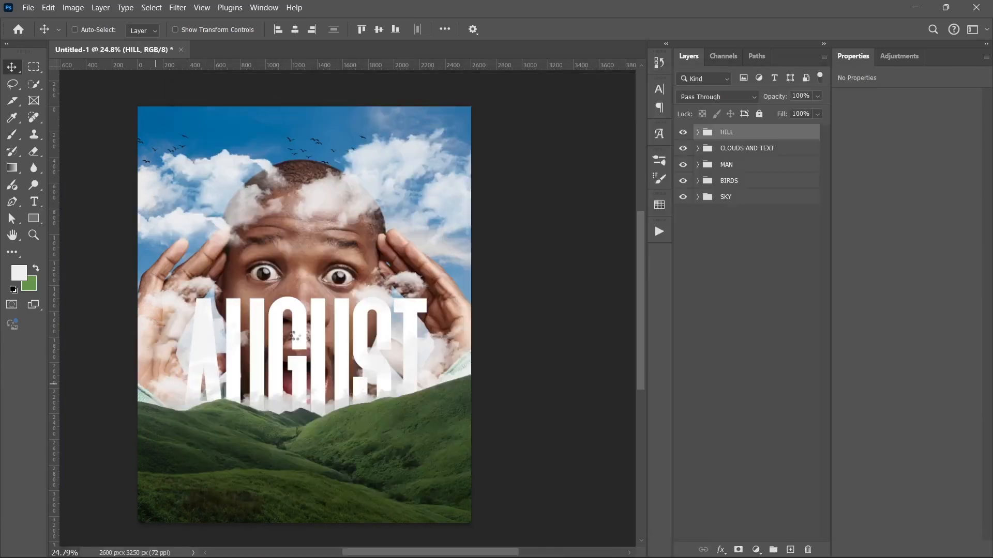
pyautogui.moveTo(293, 335); pyautogui.dragTo(222, 437)
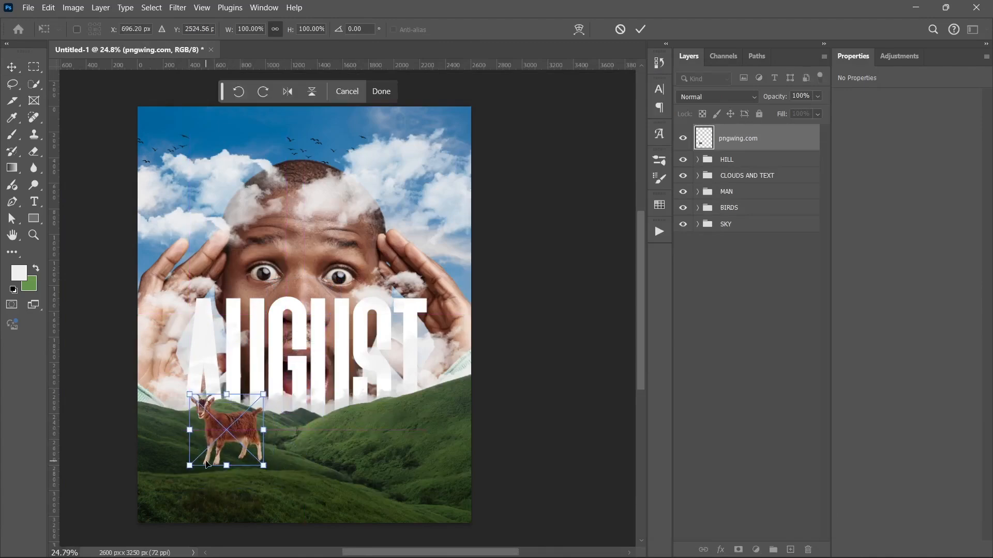
# Shrink the goat to about 59 x 64 px, rotate it 10.14° and stand it on the crest of the front hill.
pyautogui.scroll(1, 207, 465)
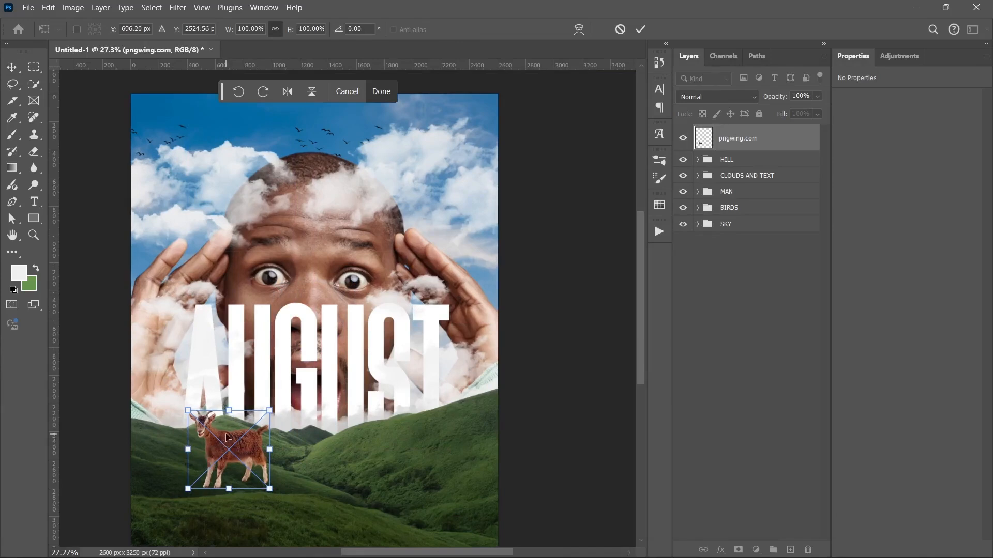
pyautogui.scroll(-1, 228, 438)
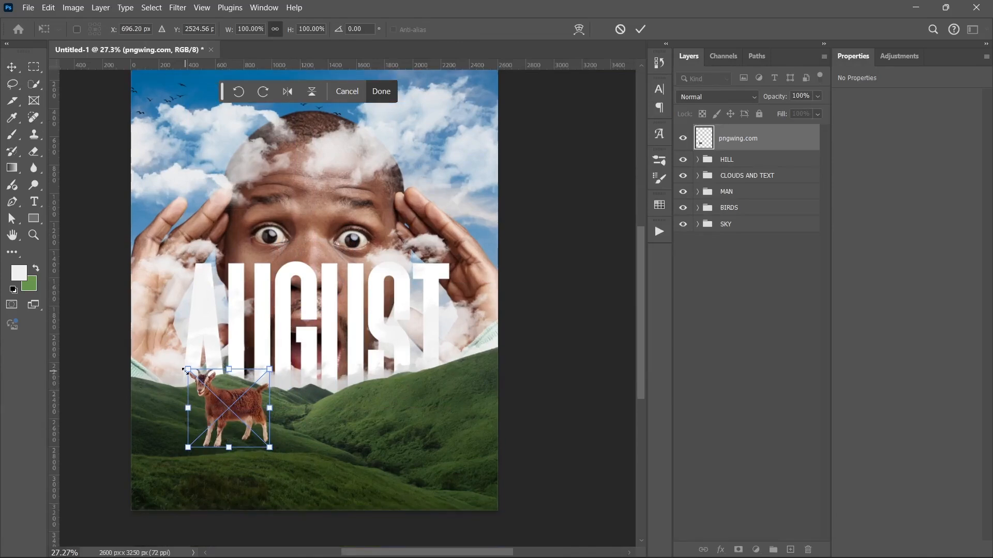
pyautogui.moveTo(185, 369); pyautogui.dragTo(249, 447)
pyautogui.scroll(7, 267, 479)
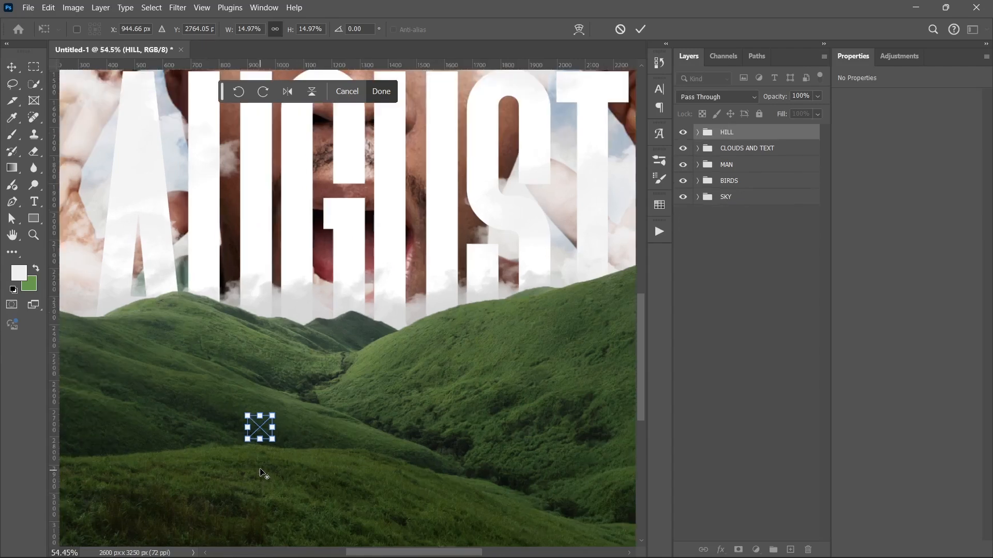
pyautogui.scroll(2, 270, 432)
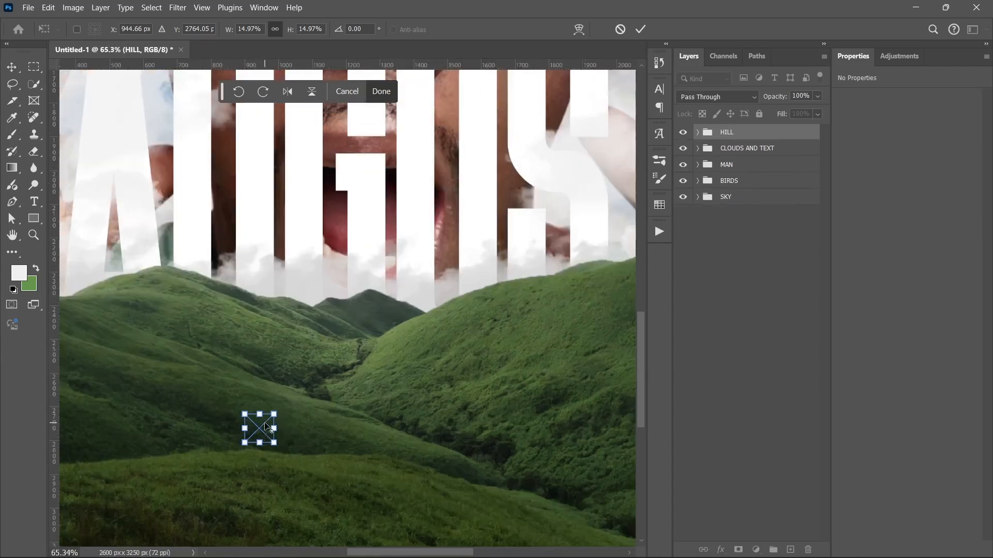
pyautogui.scroll(4, 240, 475)
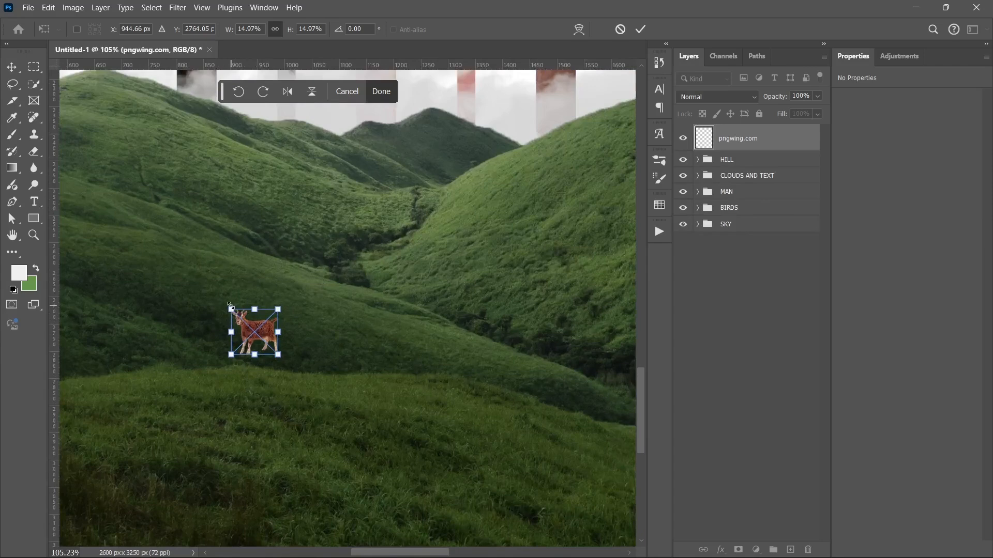
pyautogui.moveTo(231, 305); pyautogui.dragTo(298, 321)
pyautogui.moveTo(247, 342)
pyautogui.mouseDown()
pyautogui.moveTo(246, 356)
pyautogui.moveTo(247, 334)
pyautogui.mouseUp()
pyautogui.press('Return')
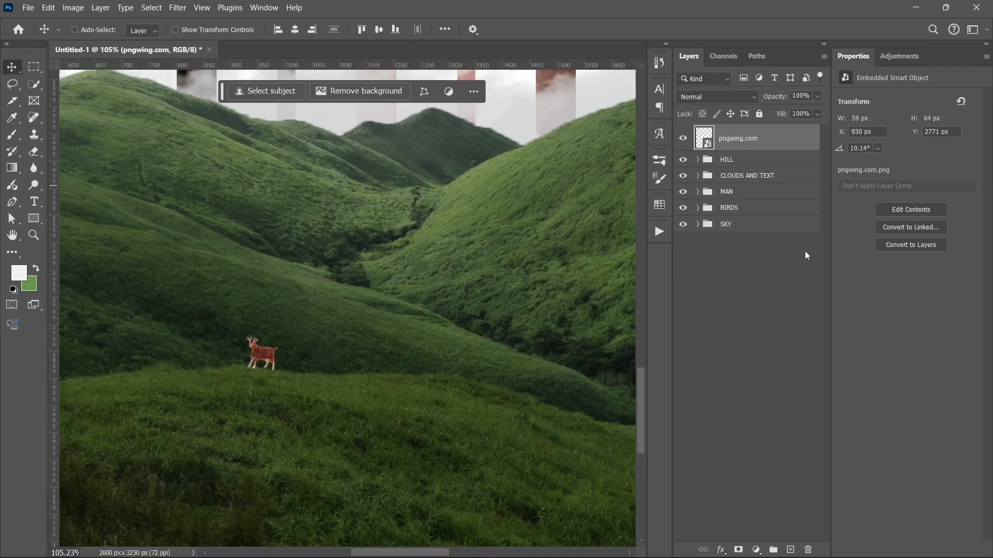
# Add a Hue/Saturation adjustment clipped to the goat layer and set its saturation to -56.
pyautogui.click(757, 548)
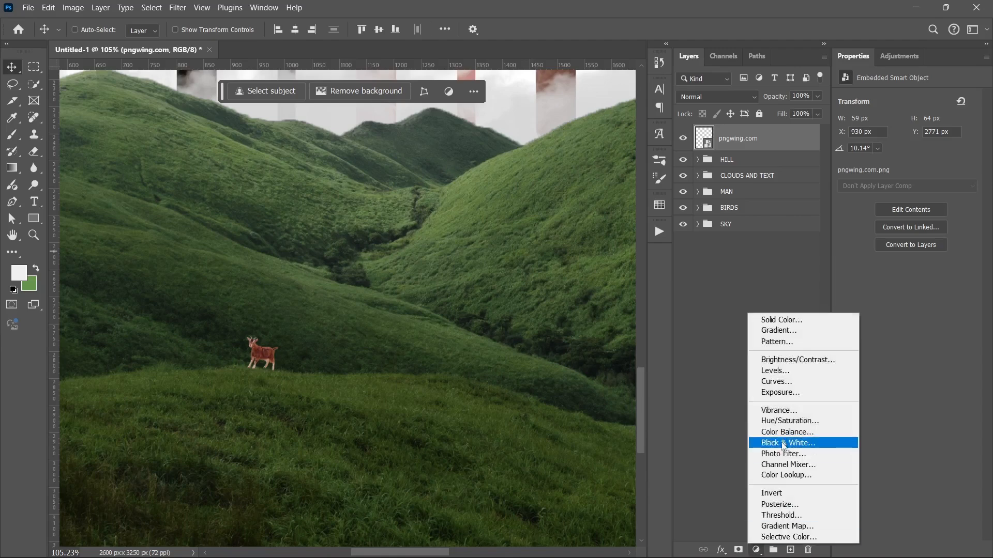
pyautogui.click(787, 423)
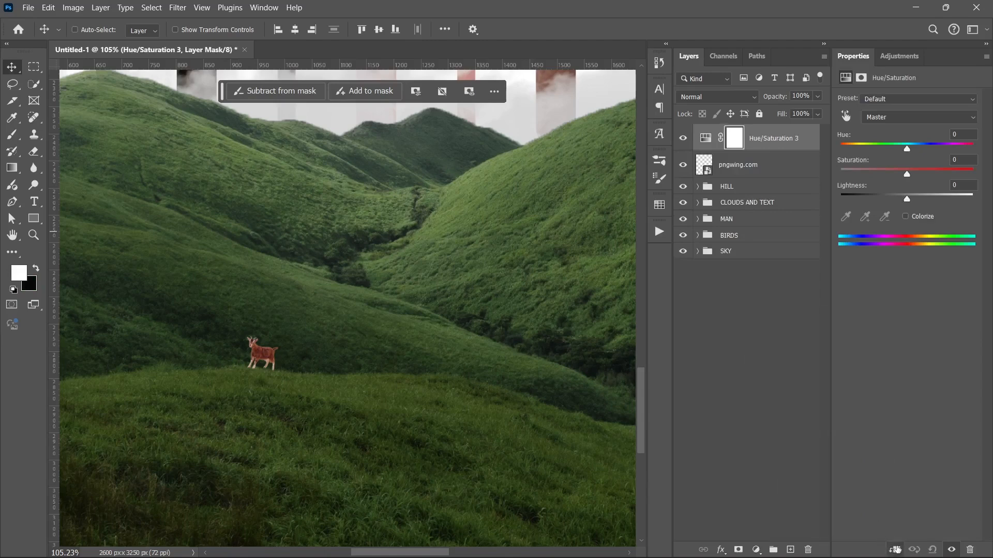
pyautogui.click(895, 549)
pyautogui.moveTo(910, 175); pyautogui.dragTo(886, 177)
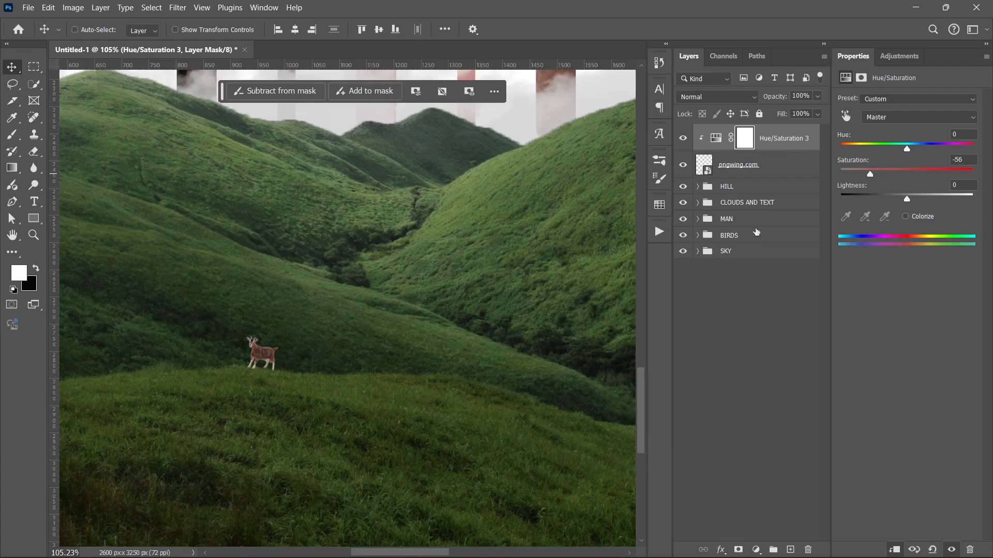
pyautogui.click(714, 345)
# Group the goat layer together with its clipped Hue/Saturation adjustment.
pyautogui.scroll(-3, 327, 330)
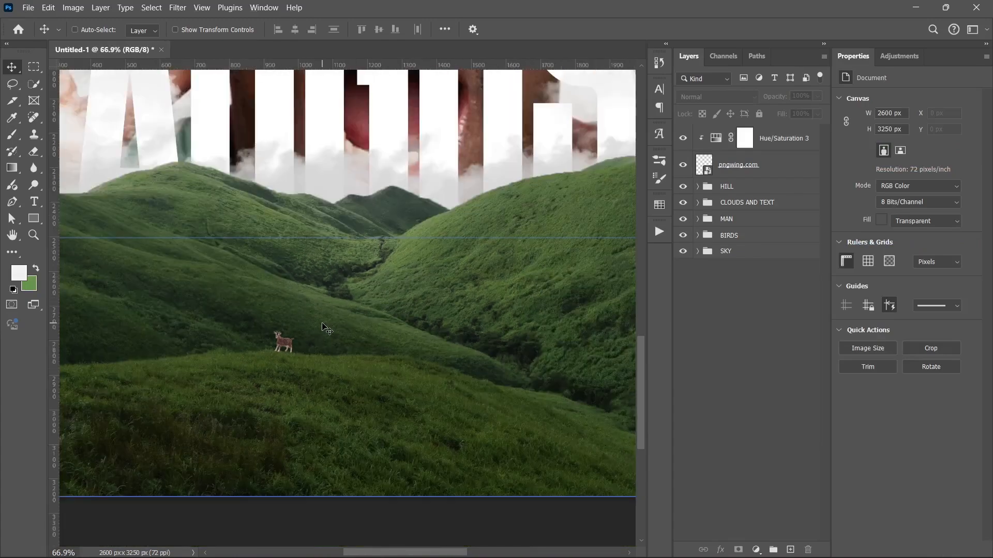
pyautogui.scroll(-3, 327, 330)
pyautogui.moveTo(425, 295); pyautogui.dragTo(396, 351)
pyautogui.click(764, 171)
pyautogui.keyDown('ctrl'); pyautogui.click(792, 141); pyautogui.keyUp('ctrl')
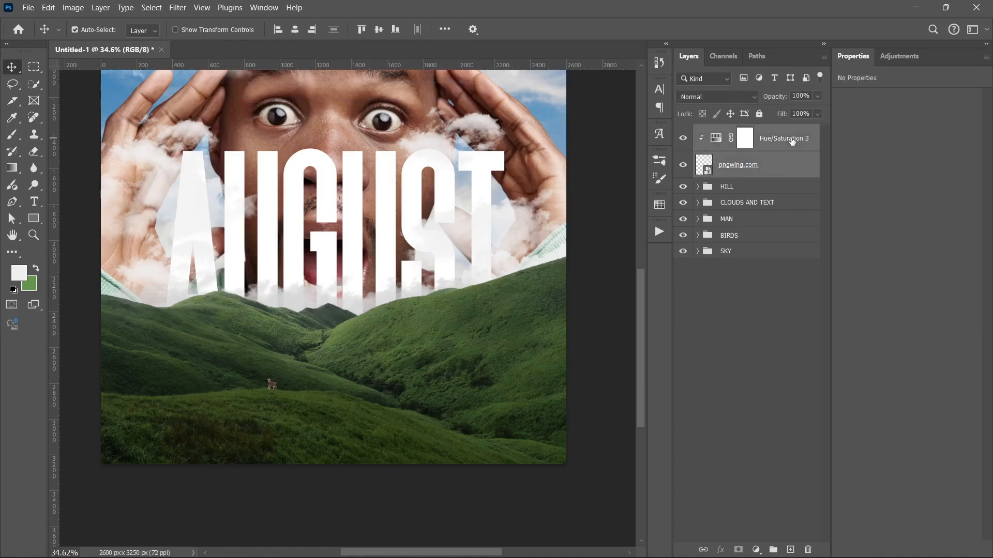
pyautogui.hotkey('ctrl', 'g')
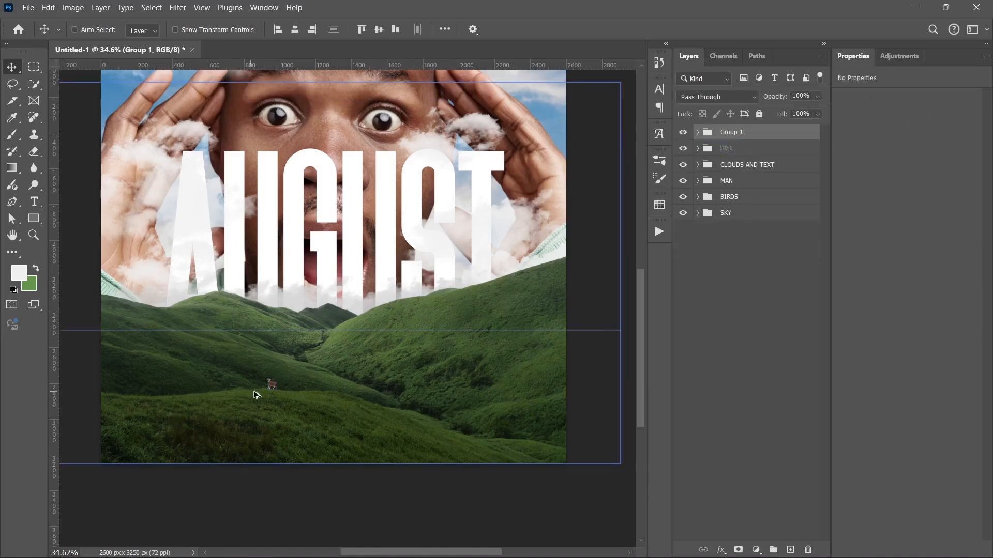
# Duplicate the goat group and place the copy on the crest of the right-hand hill, at the base of the letters S and T.
pyautogui.moveTo(263, 388); pyautogui.dragTo(464, 318)
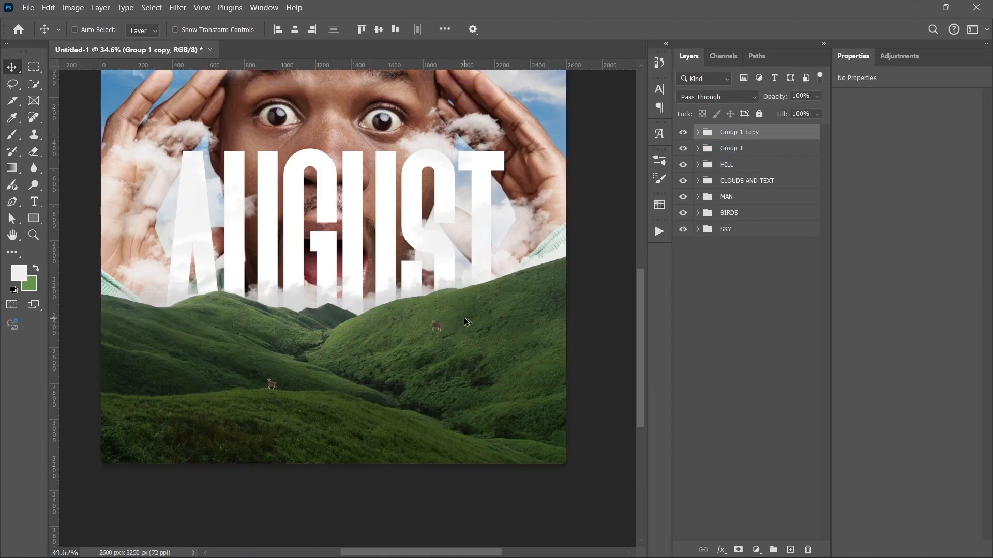
pyautogui.scroll(2, 464, 318)
pyautogui.scroll(5, 421, 362)
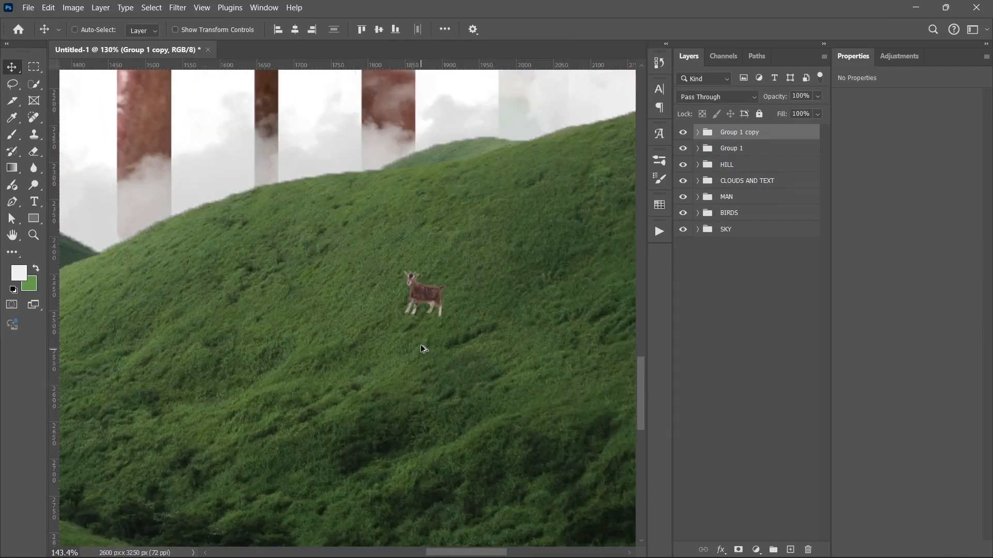
pyautogui.scroll(-2, 430, 290)
pyautogui.moveTo(433, 289); pyautogui.dragTo(455, 170)
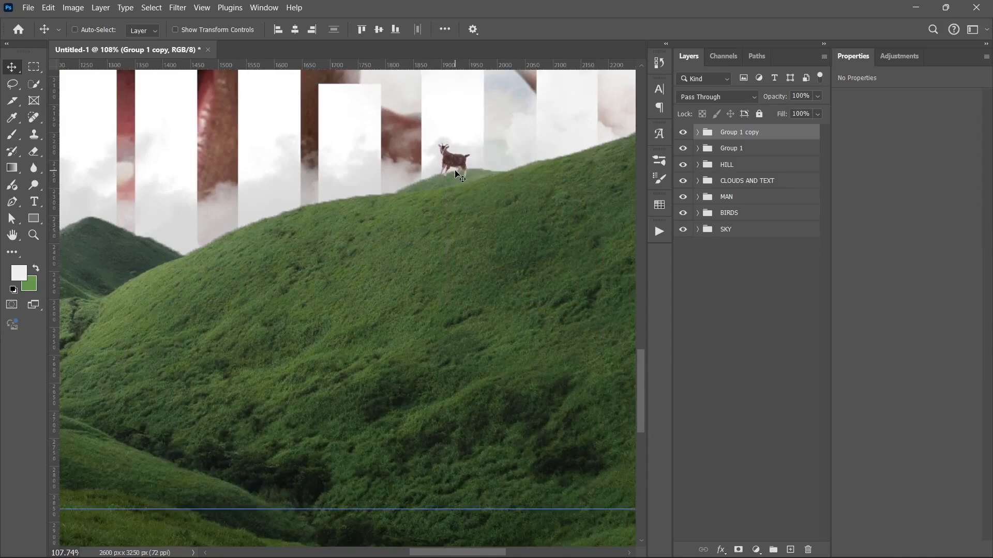
# Flip the duplicated goat horizontally so it faces the opposite way.
pyautogui.hotkey('ctrl', 't')
pyautogui.rightClick(464, 156)
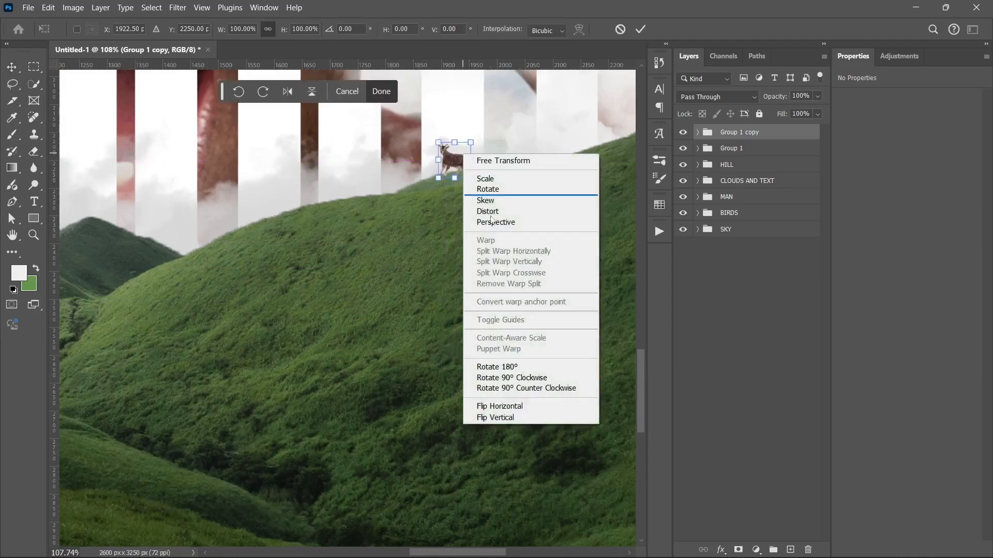
pyautogui.click(494, 407)
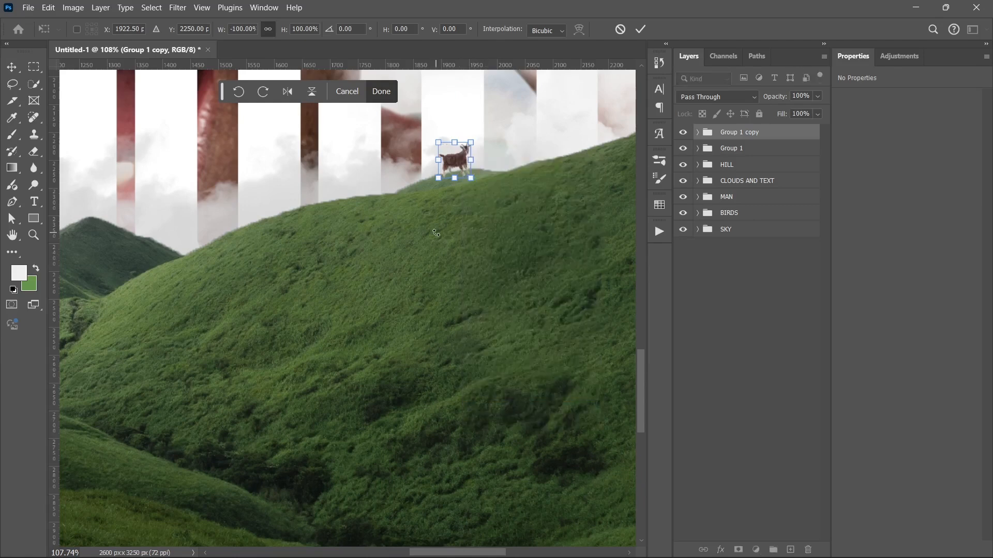
pyautogui.press('Return')
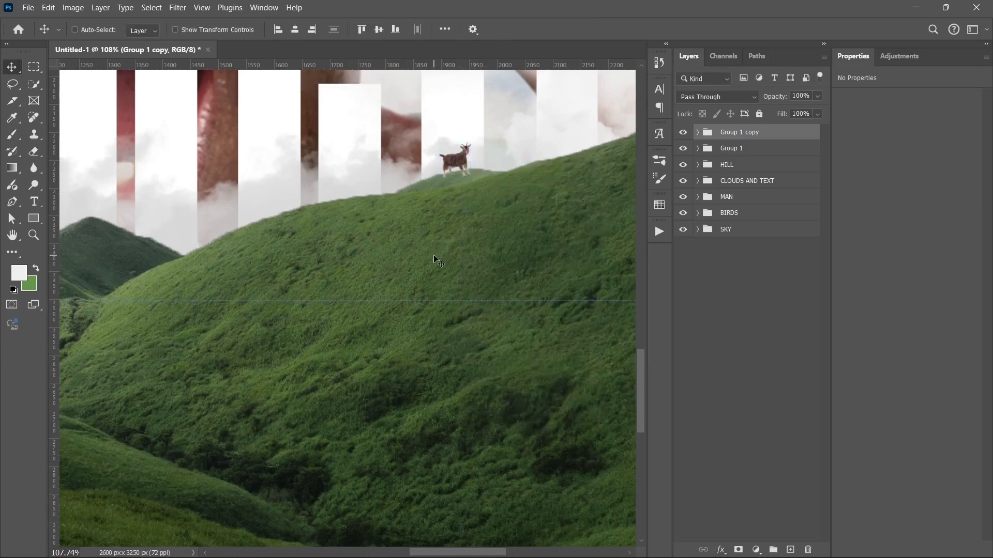
# Add the text "August don reach?" over the grass of the front hill near the lower edge of the canvas.
pyautogui.scroll(-6, 434, 257)
pyautogui.scroll(-1, 360, 341)
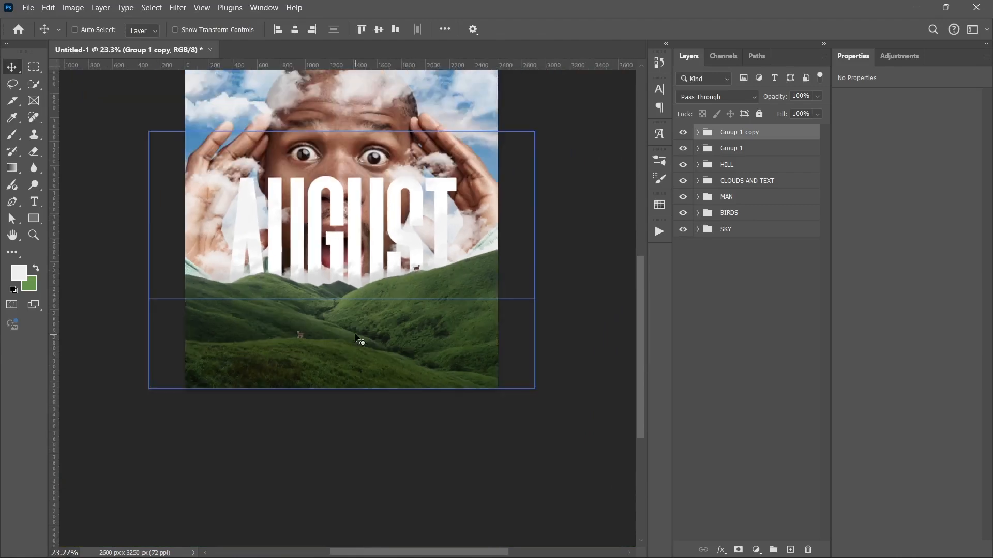
pyautogui.scroll(4, 359, 342)
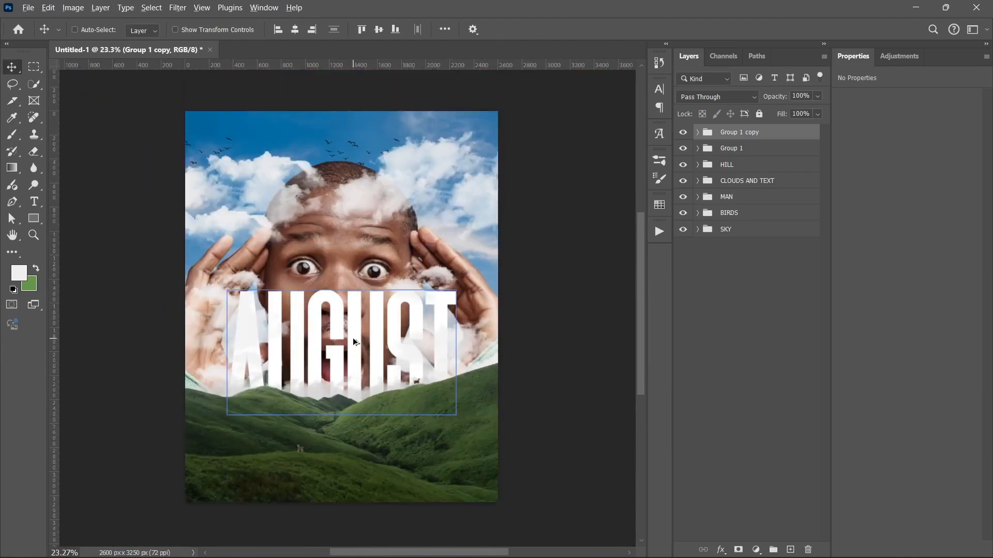
pyautogui.click(34, 201)
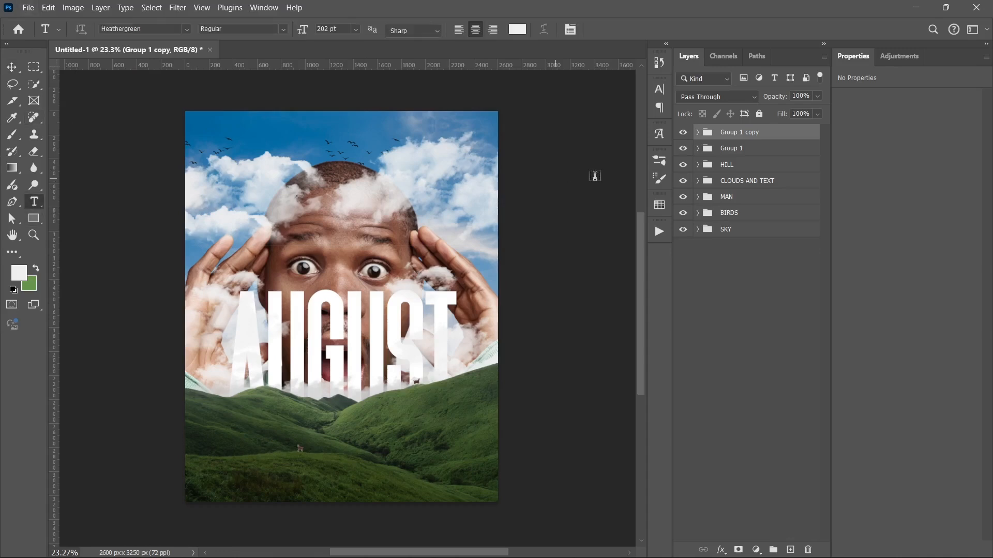
pyautogui.click(331, 490)
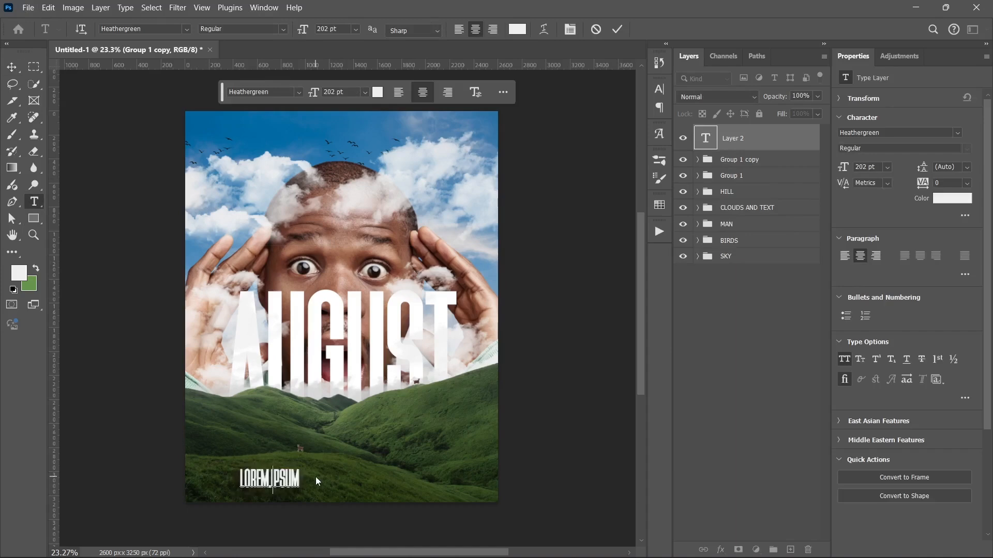
pyautogui.write('AUG')
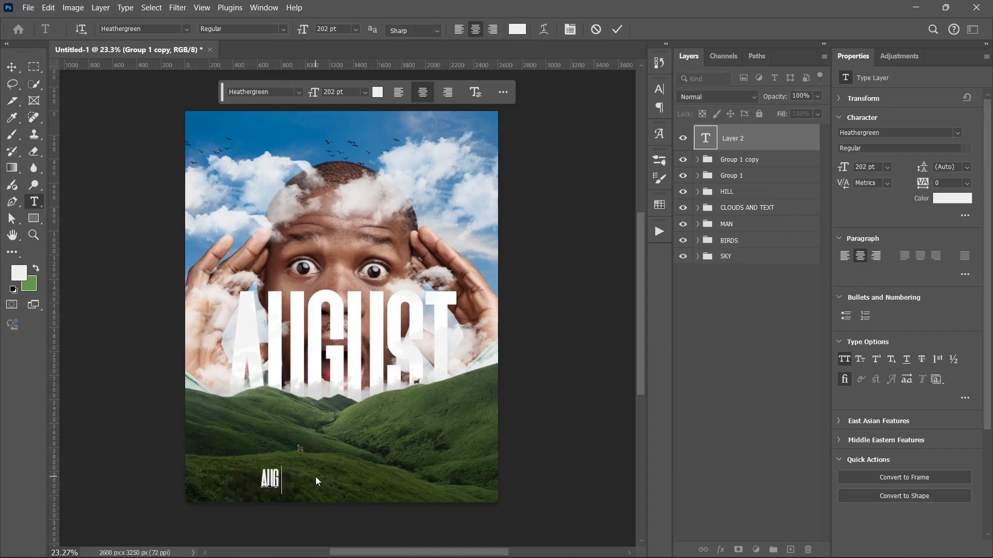
pyautogui.write('UST DON REAC')
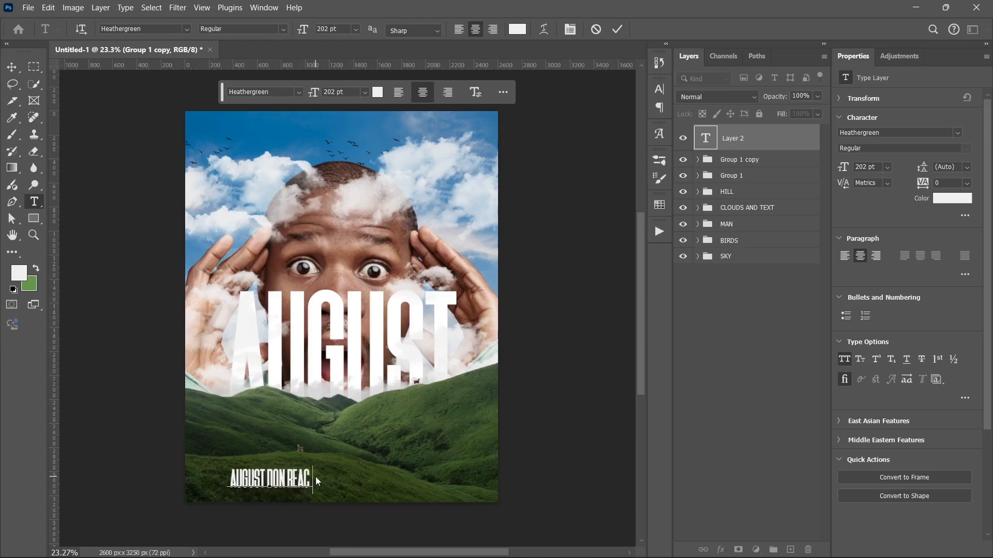
pyautogui.write('H?')
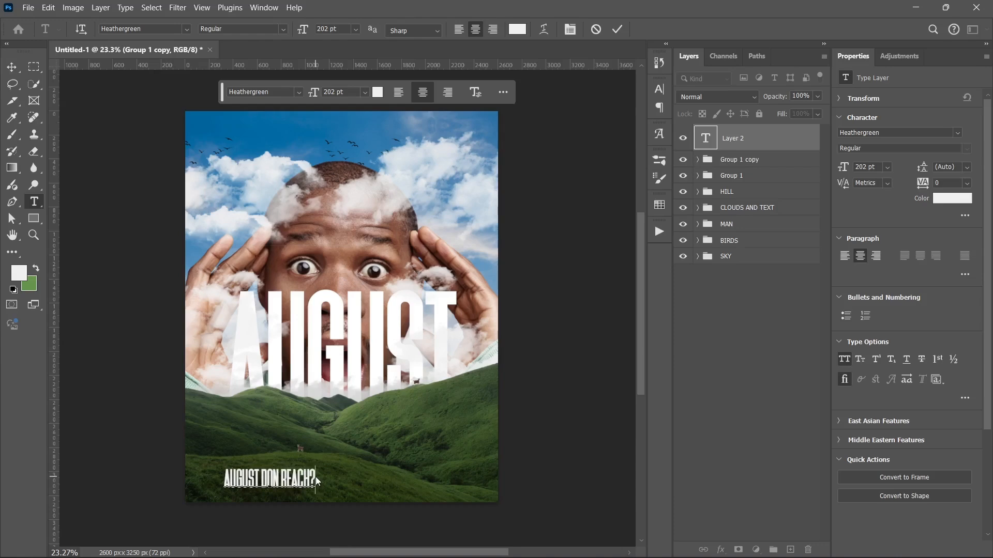
pyautogui.hotkey('ctrl', 'Return')
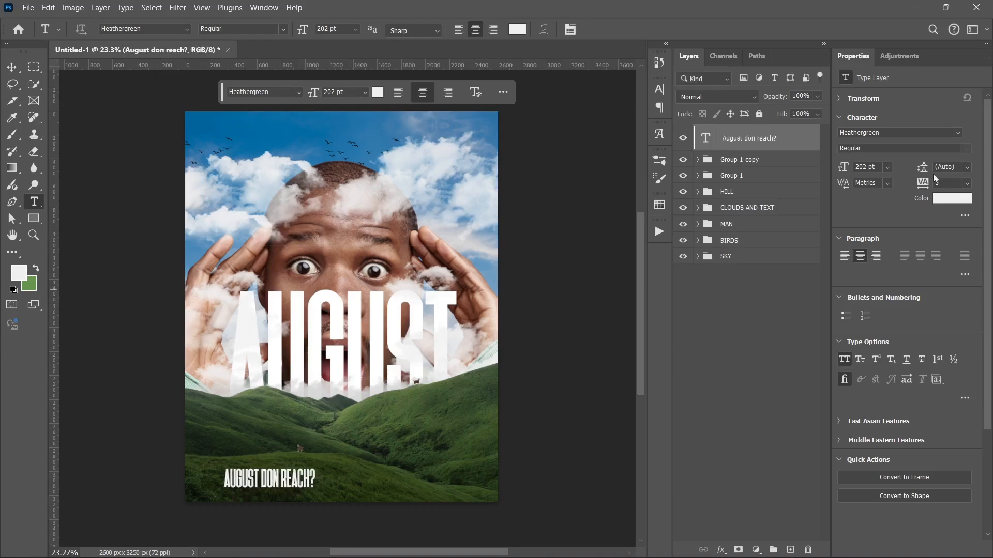
# Turn off all caps for the "August don reach?" text and set its font to Galano Grotesque Medium.
pyautogui.click(844, 359)
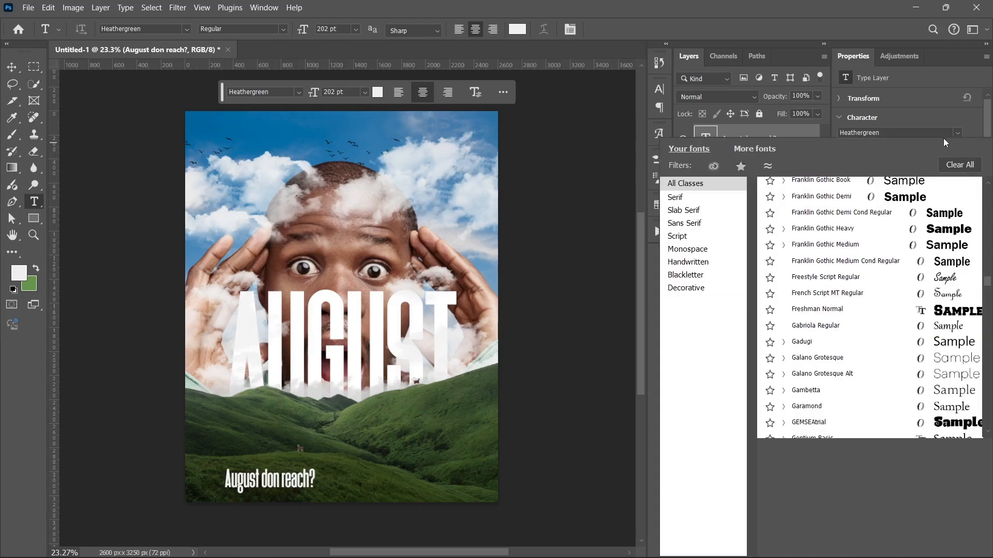
pyautogui.click(957, 133)
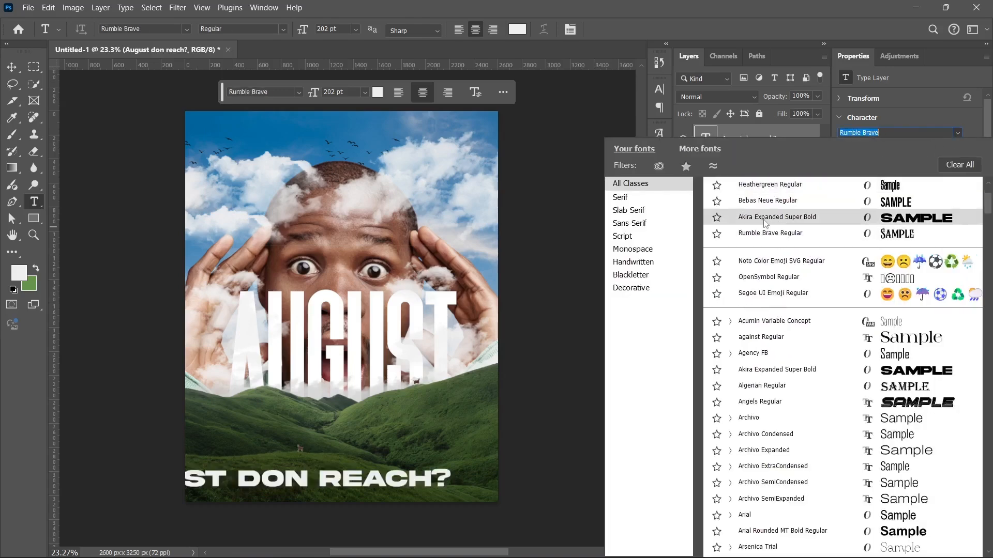
pyautogui.write('gala')
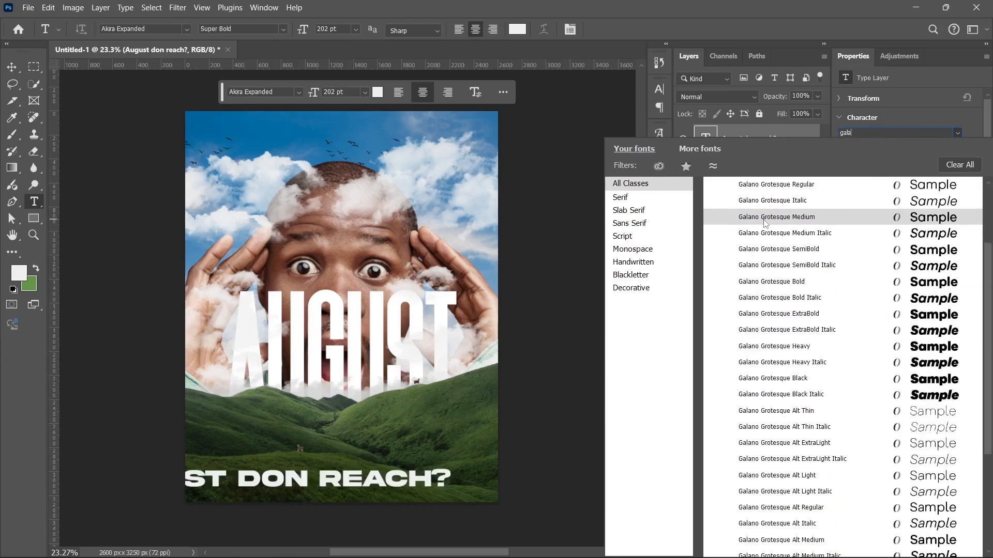
pyautogui.click(758, 218)
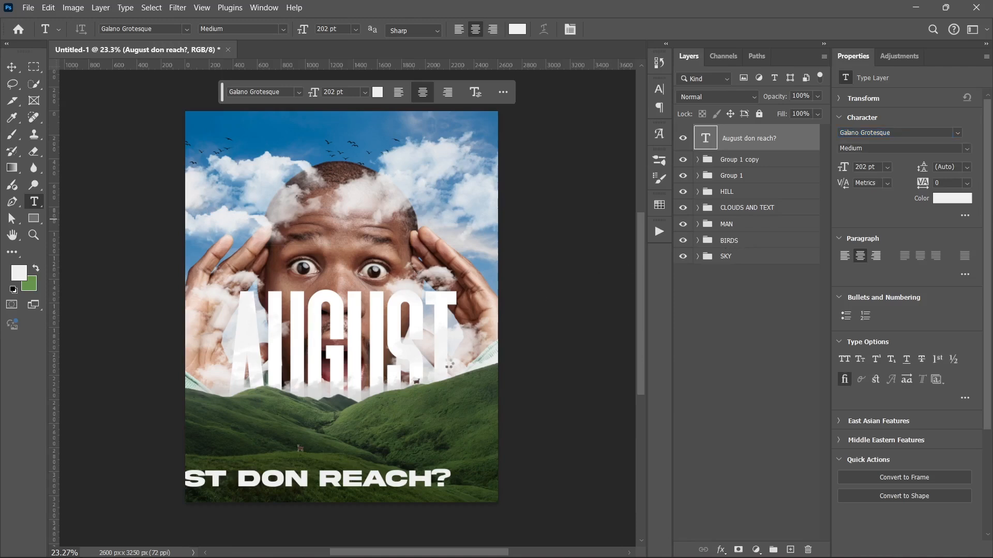
# Centre the "August don reach?" text horizontally on the canvas and set its size to 72 pt.
pyautogui.press('v')
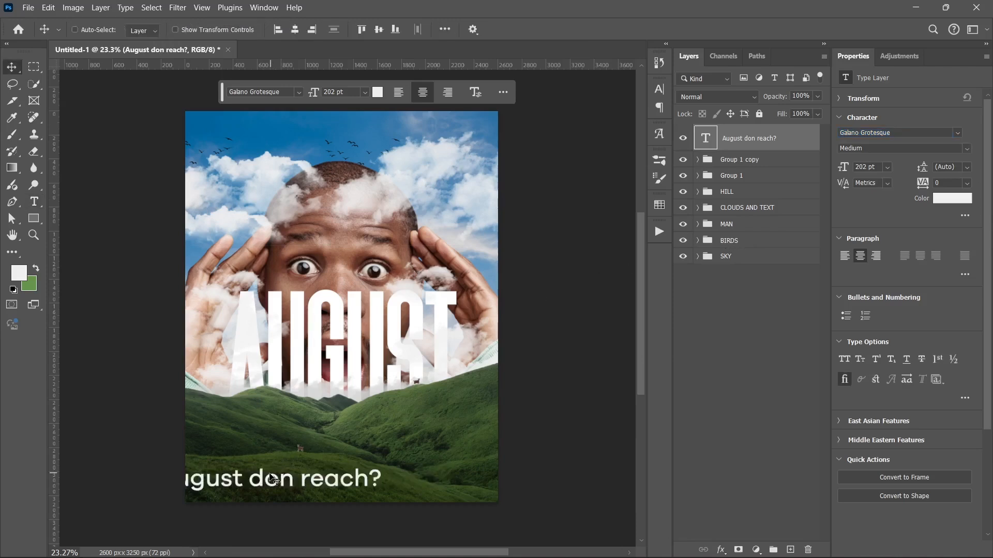
pyautogui.click(295, 29)
pyautogui.click(888, 167)
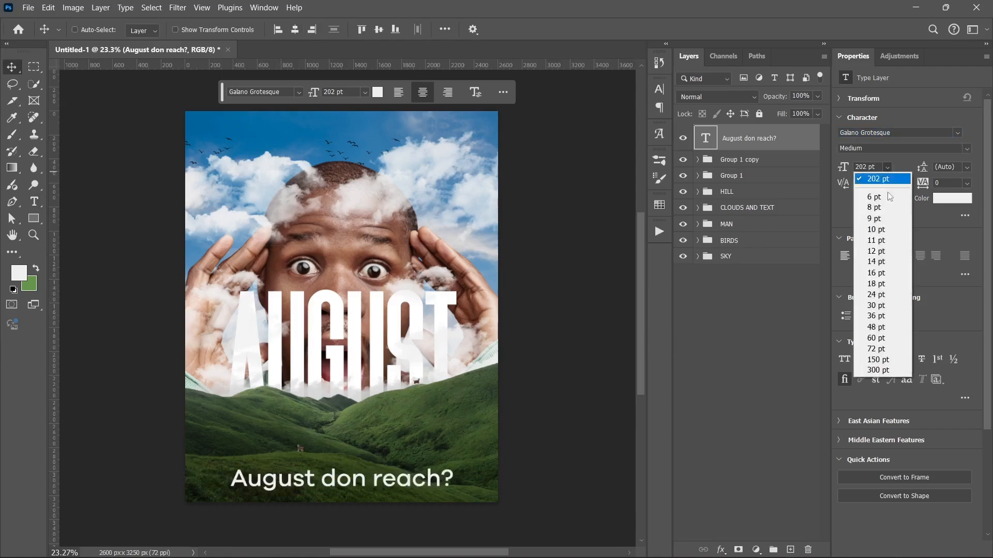
pyautogui.click(879, 349)
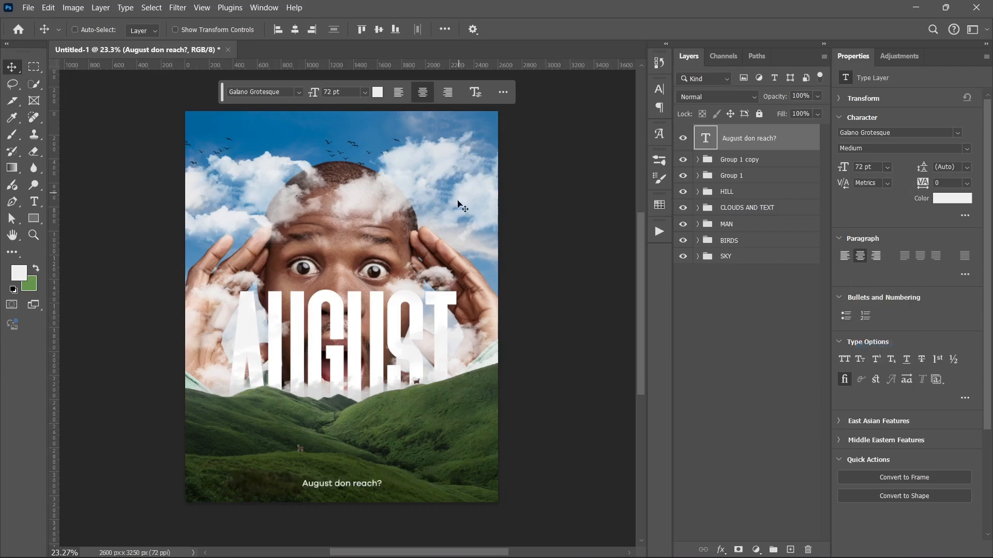
pyautogui.click(743, 371)
# Stamp all visible layers into a new layer above the text and convert it to a smart object.
pyautogui.hotkey('ctrl', 'shift', 'alt', 'e')
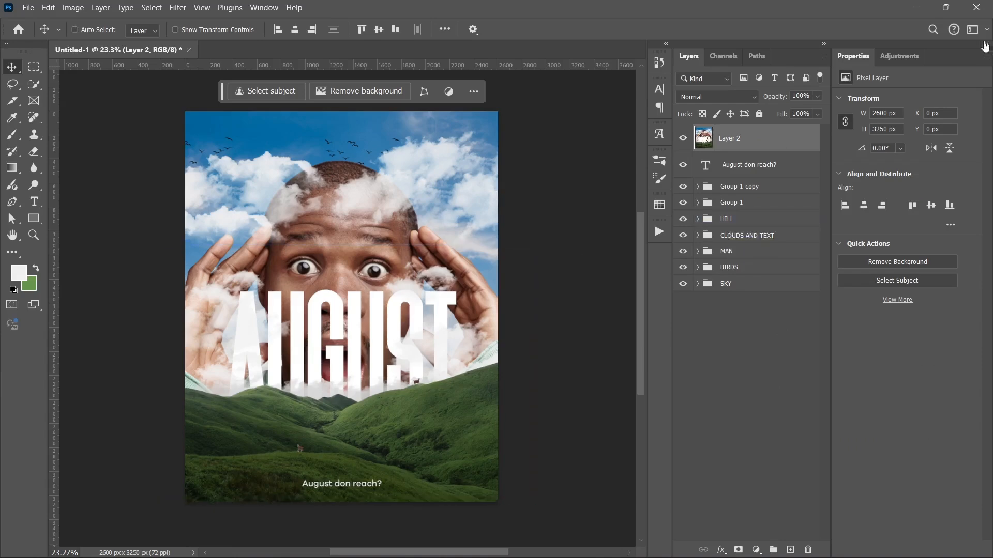
pyautogui.rightClick(783, 144)
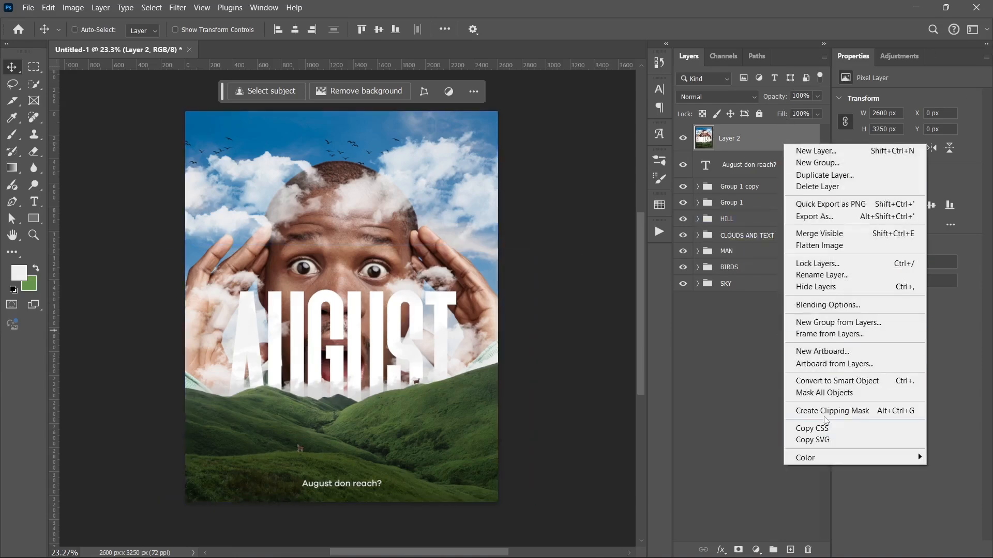
pyautogui.click(823, 381)
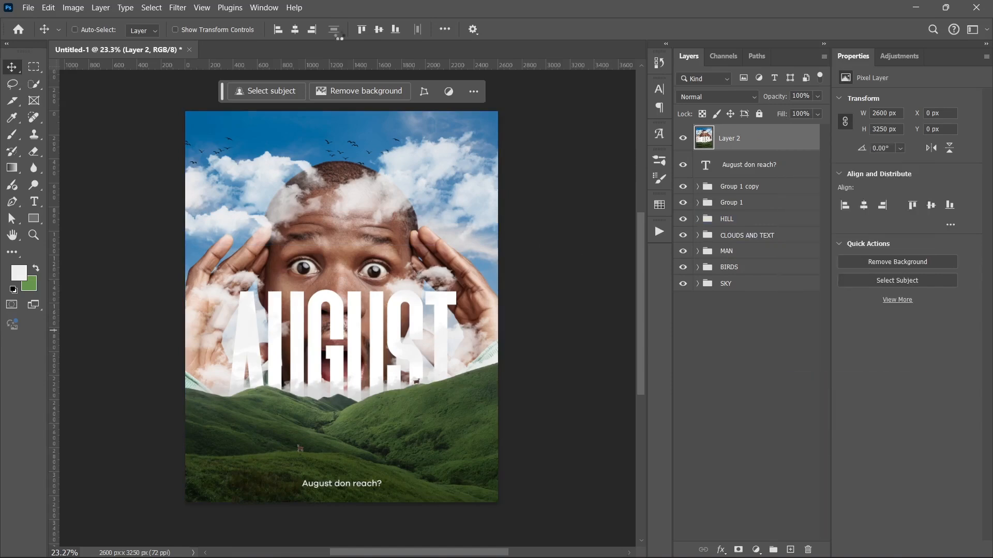
# Apply the Camera Raw Filter to the merged smart object with Exposure -0.15, Contrast +8 and Shadows -6.
pyautogui.click(177, 8)
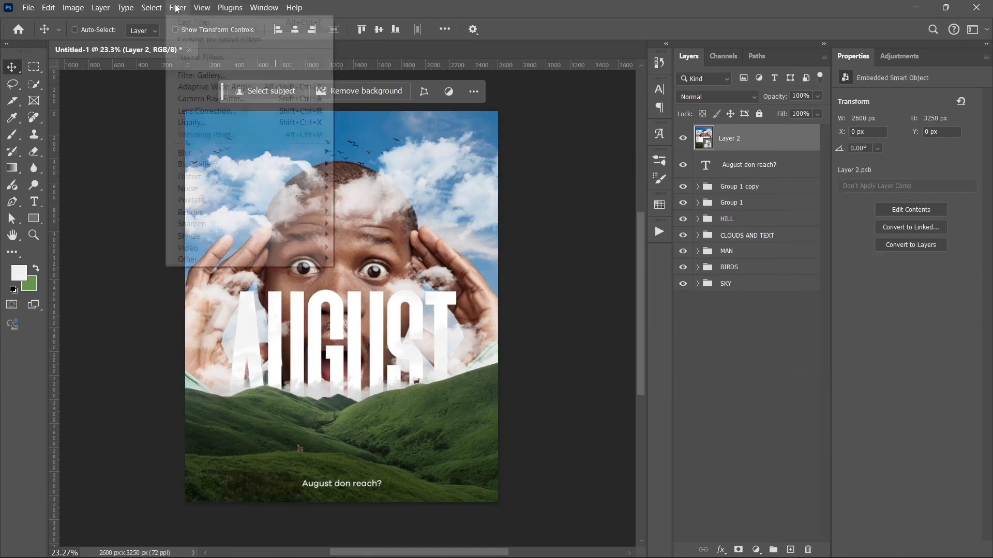
pyautogui.click(208, 100)
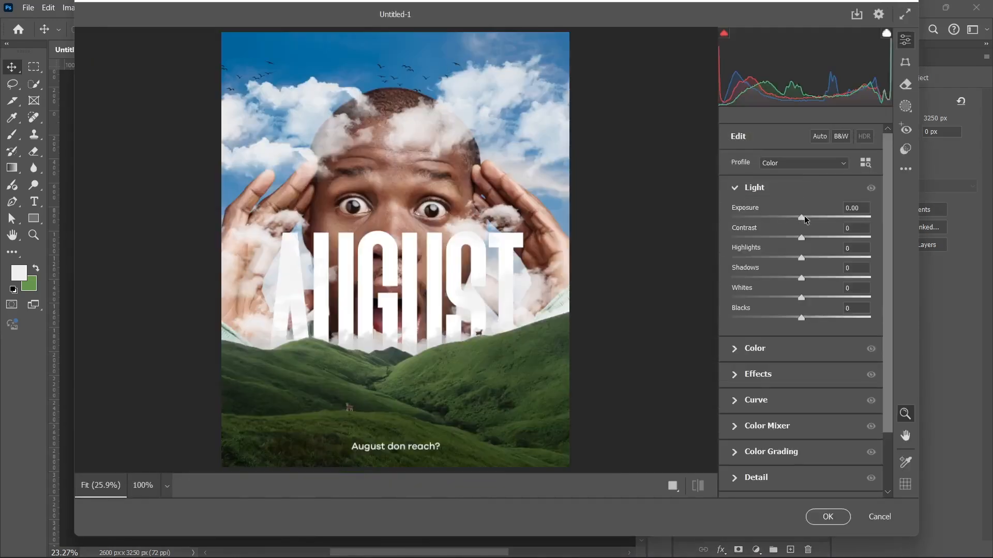
pyautogui.moveTo(805, 219); pyautogui.dragTo(796, 267)
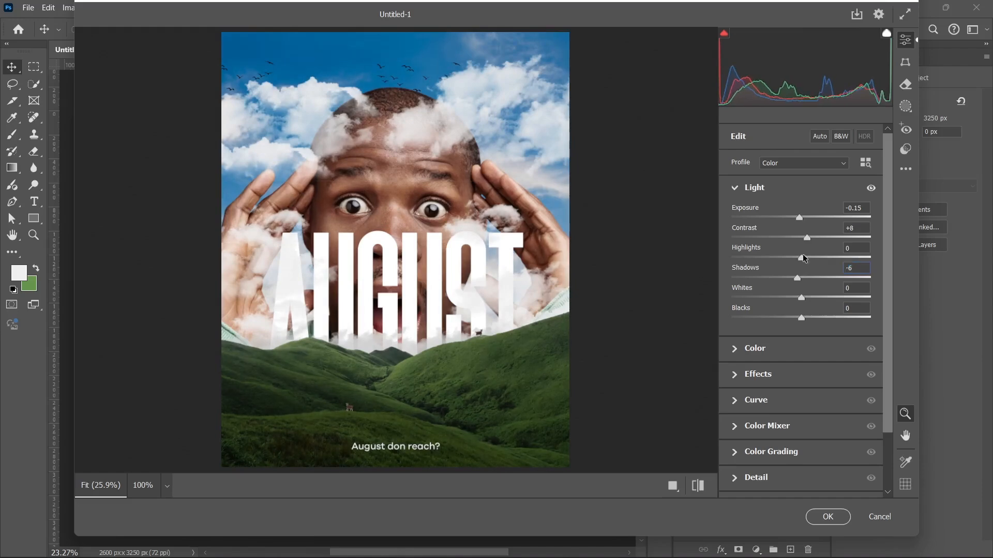
pyautogui.click(730, 190)
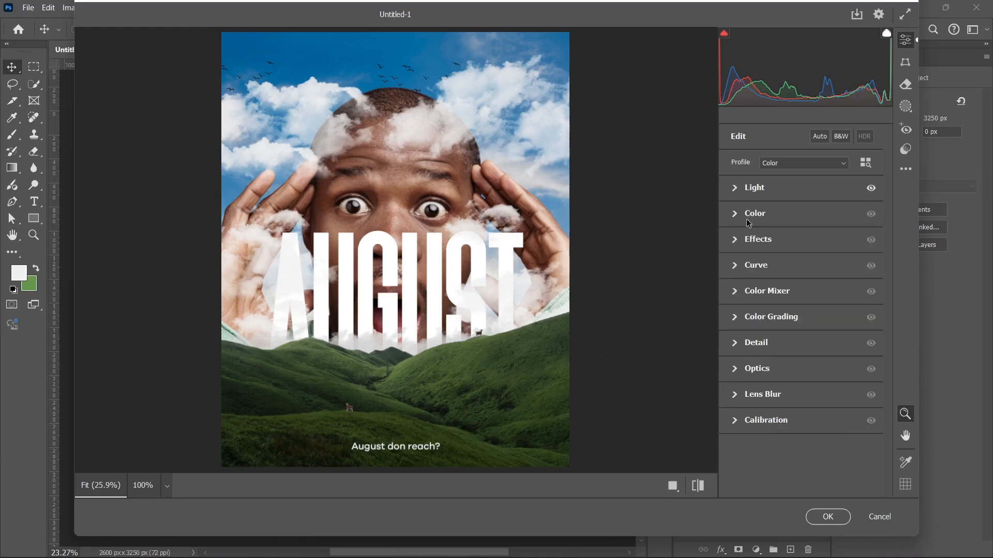
# Adjust the image's overall Saturation in the Camera Raw color settings.
pyautogui.click(748, 223)
pyautogui.click(805, 323)
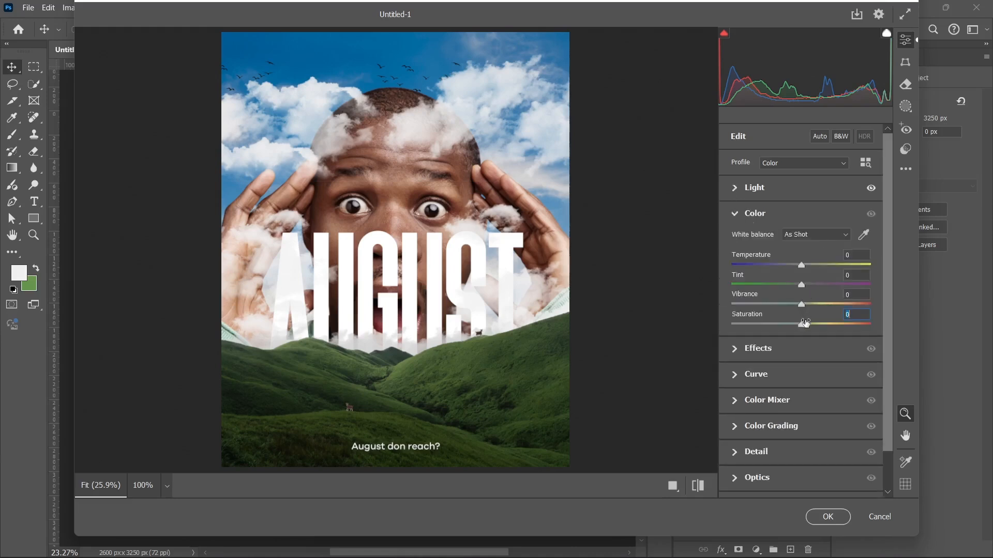
pyautogui.click(743, 214)
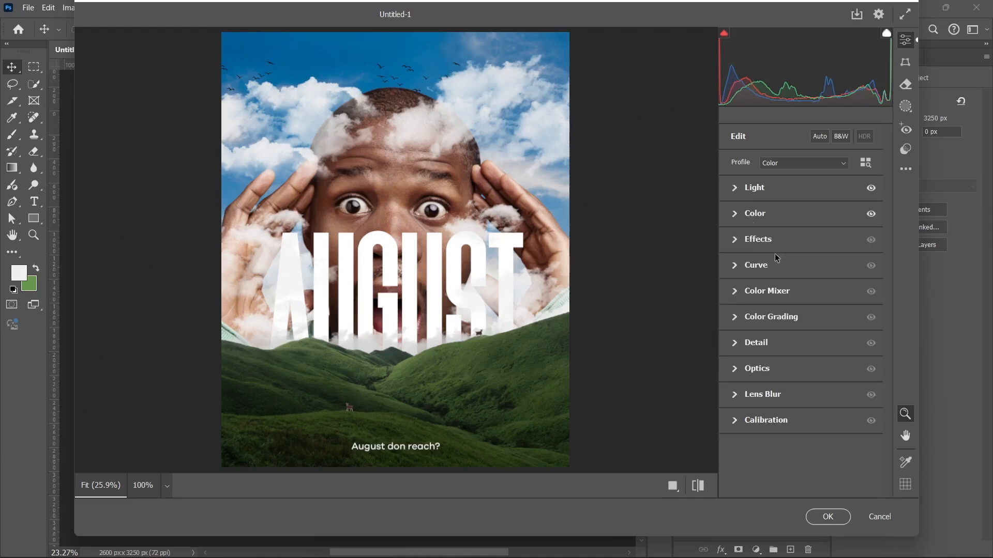
# Set the Camera Raw effects to Texture +24, Vignette -6 and Grain 7.
pyautogui.click(746, 241)
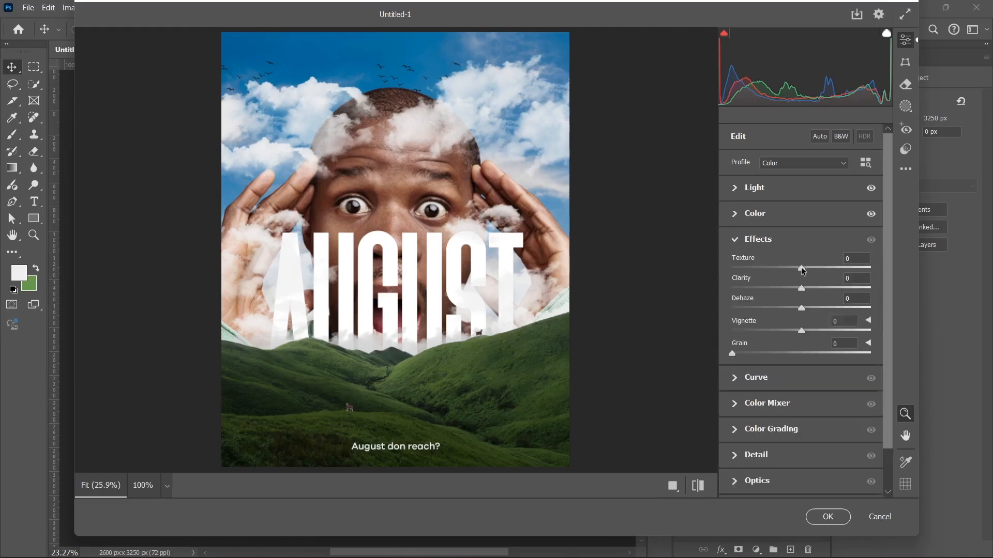
pyautogui.moveTo(802, 270); pyautogui.dragTo(817, 269)
pyautogui.click(741, 355)
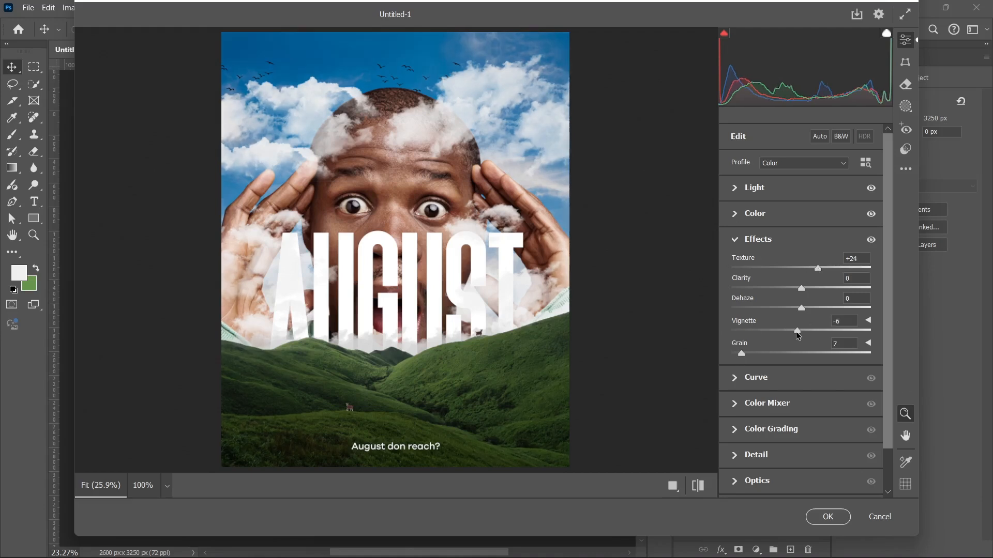
# Set the Camera Raw detail Sharpening to 15.
pyautogui.click(738, 246)
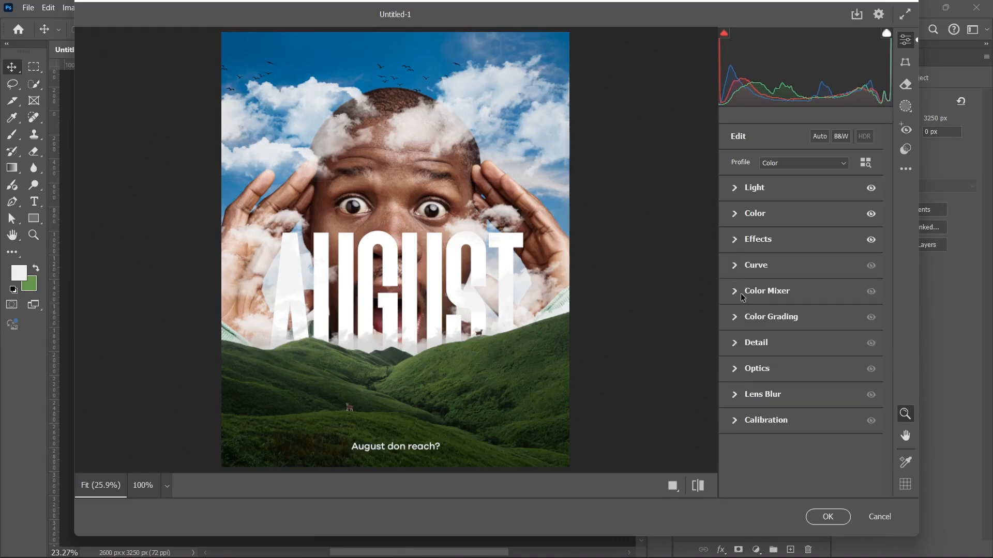
pyautogui.click(743, 346)
pyautogui.click(748, 374)
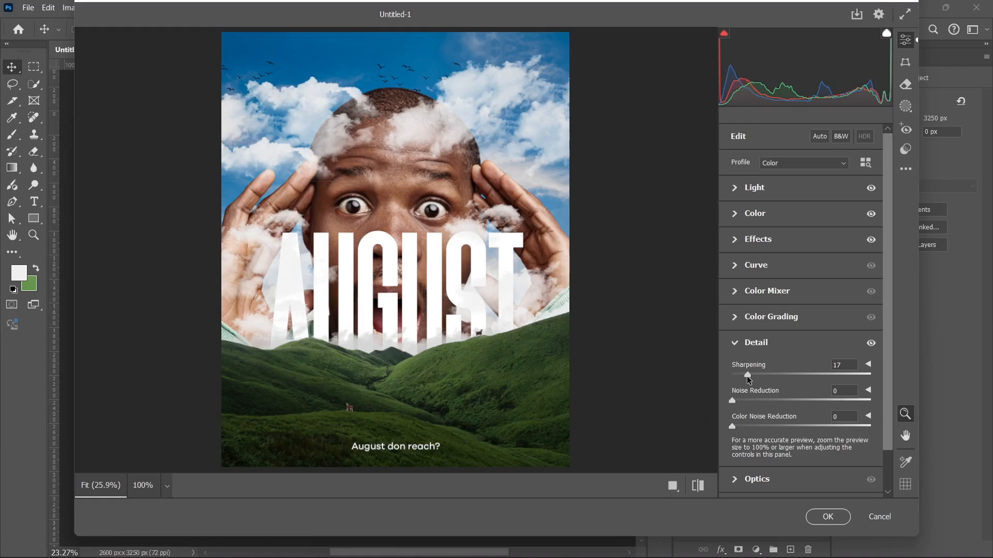
pyautogui.click(744, 351)
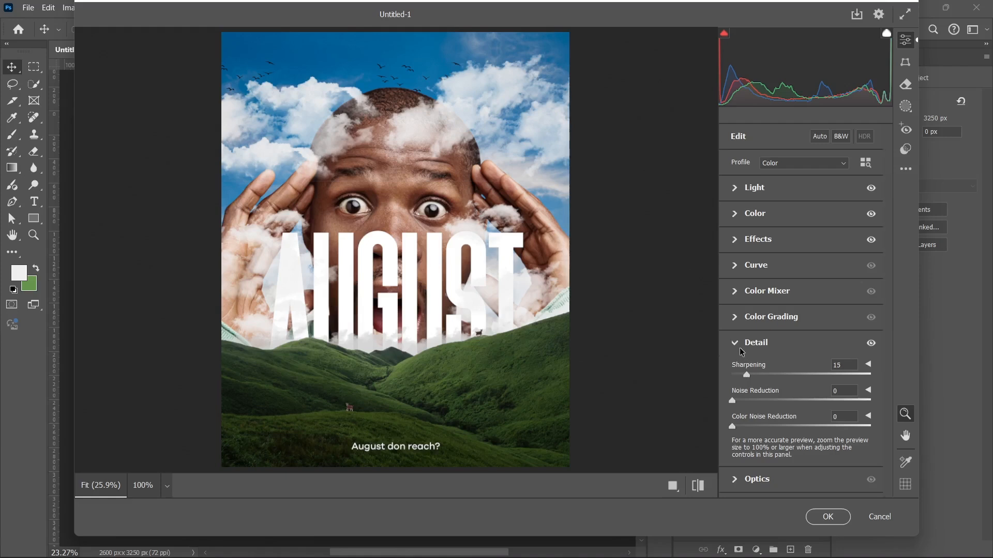
# Raise the parametric curve's Lights to +12, lower its Darks slightly, and apply the Camera Raw grading to the merged layer.
pyautogui.click(748, 269)
pyautogui.moveTo(831, 254); pyautogui.dragTo(831, 246)
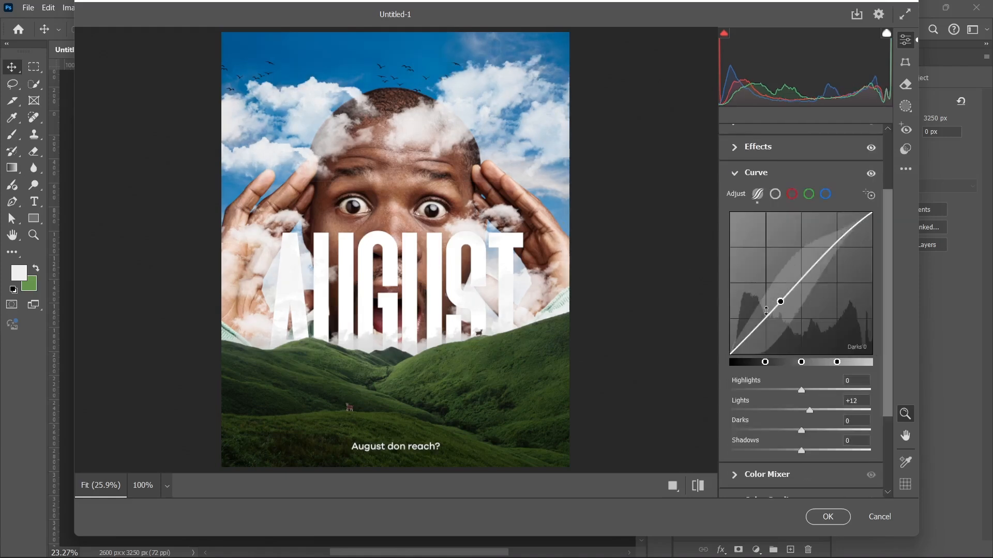
pyautogui.moveTo(766, 310); pyautogui.dragTo(765, 318)
pyautogui.click(734, 180)
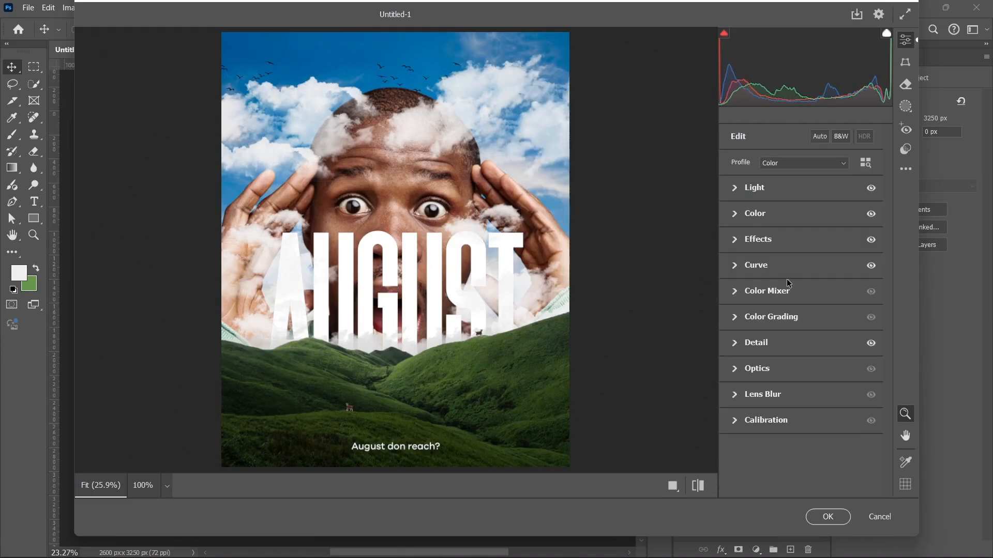
pyautogui.click(841, 519)
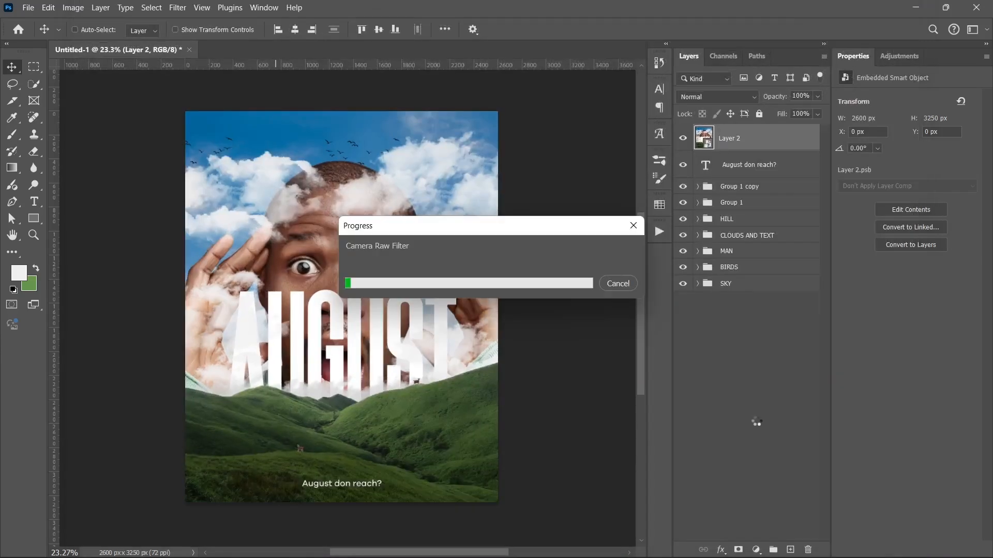